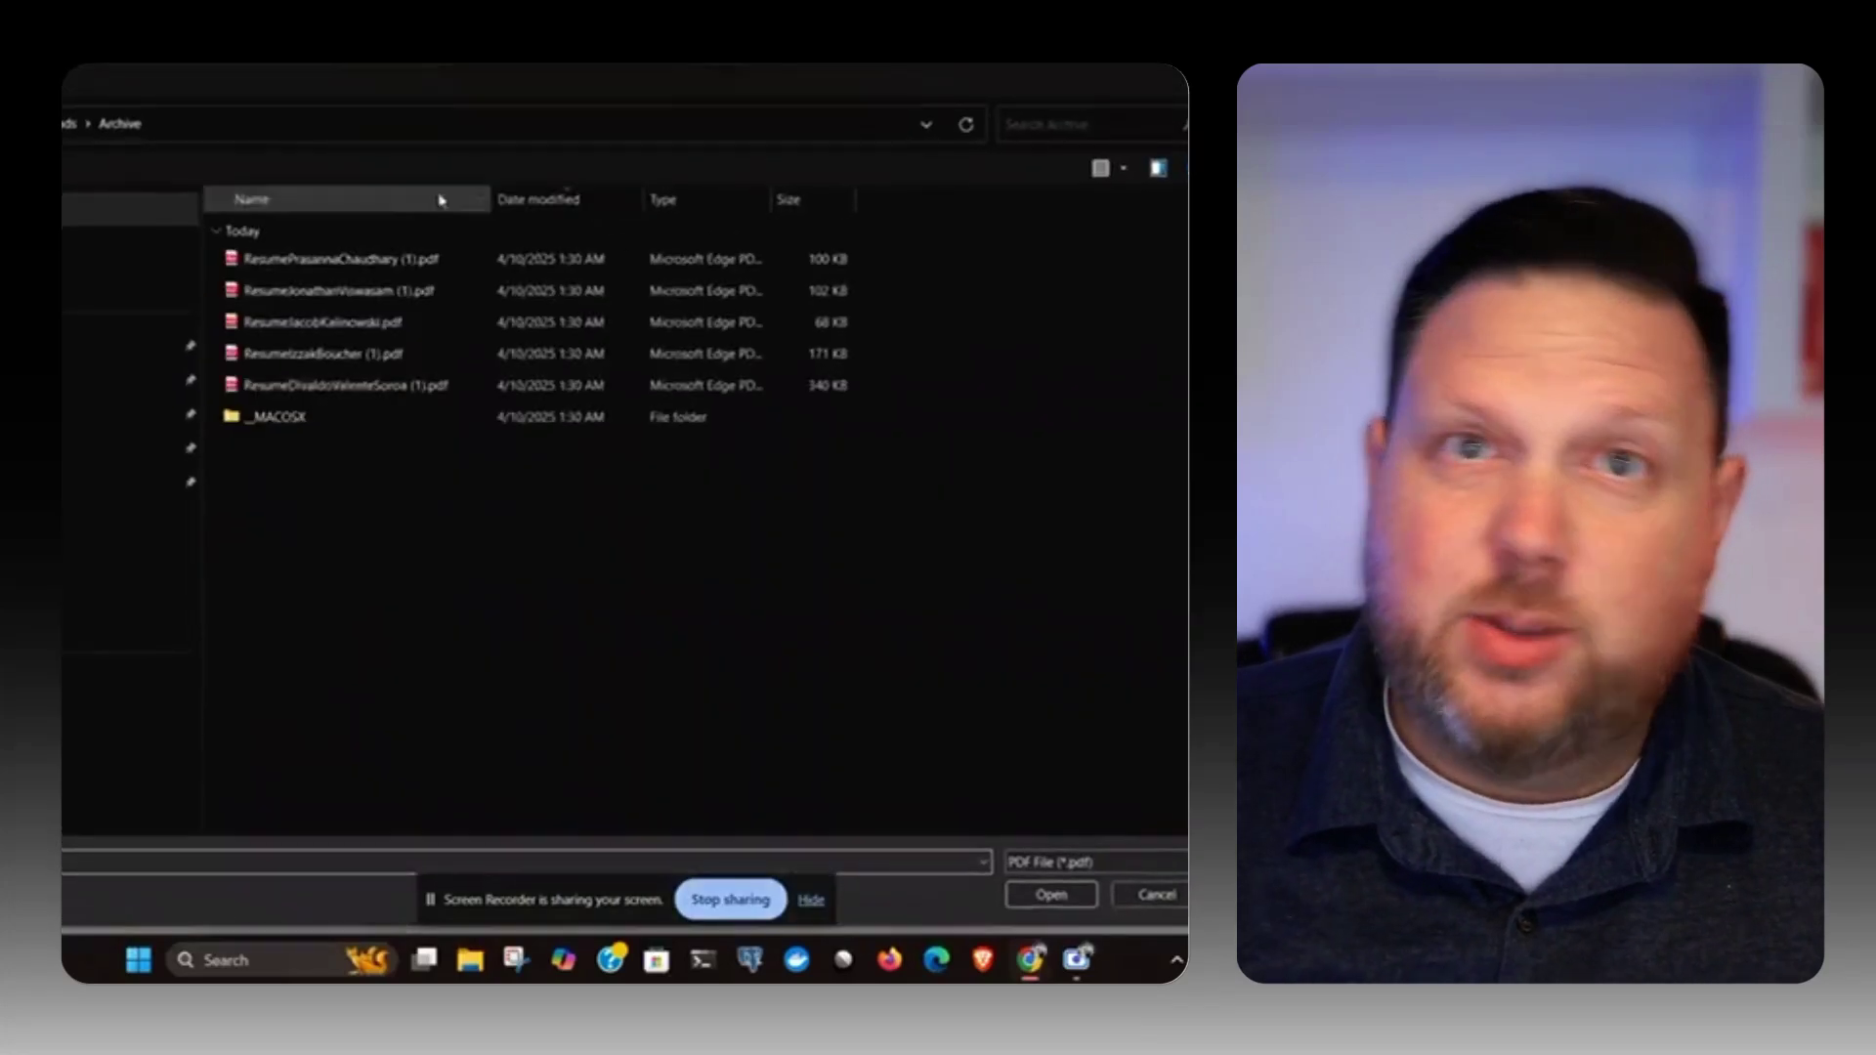
Step: Upload the first resume PDF to the Resume Scanner and run Analyze My Resume
click(340, 258)
click(1050, 895)
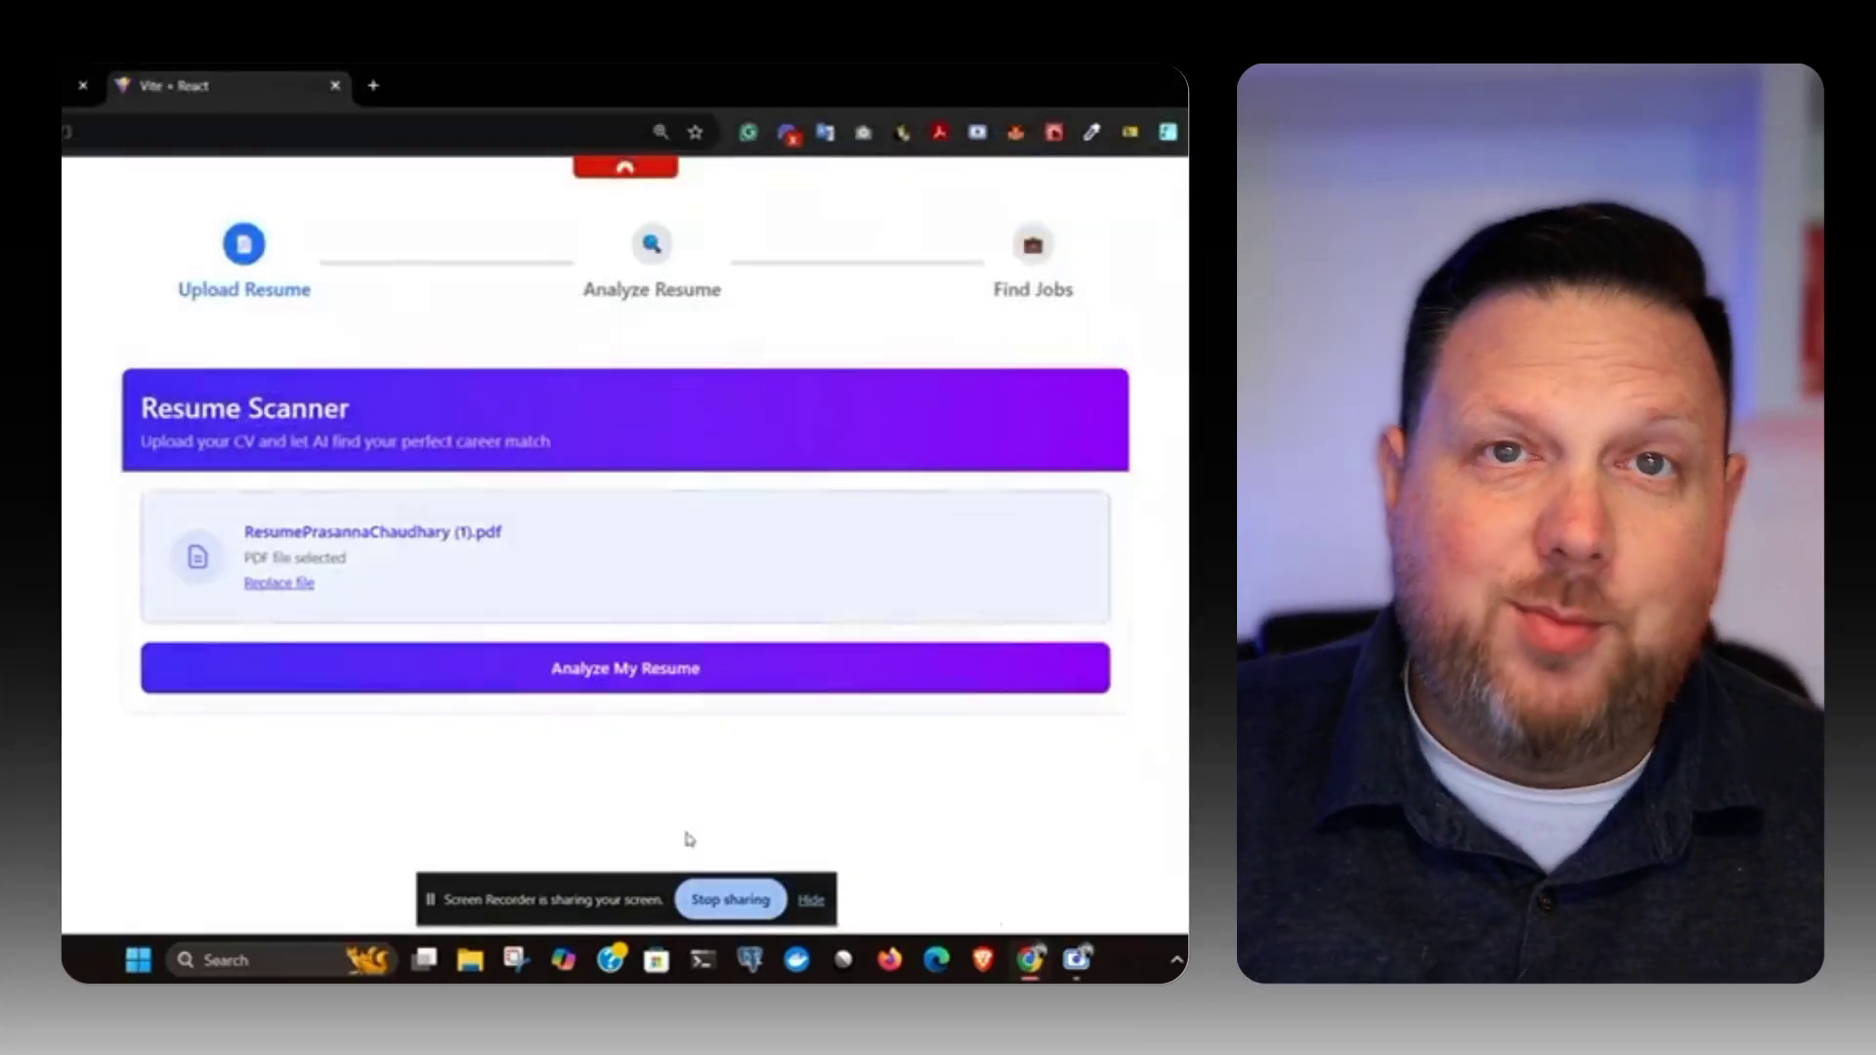
click(650, 668)
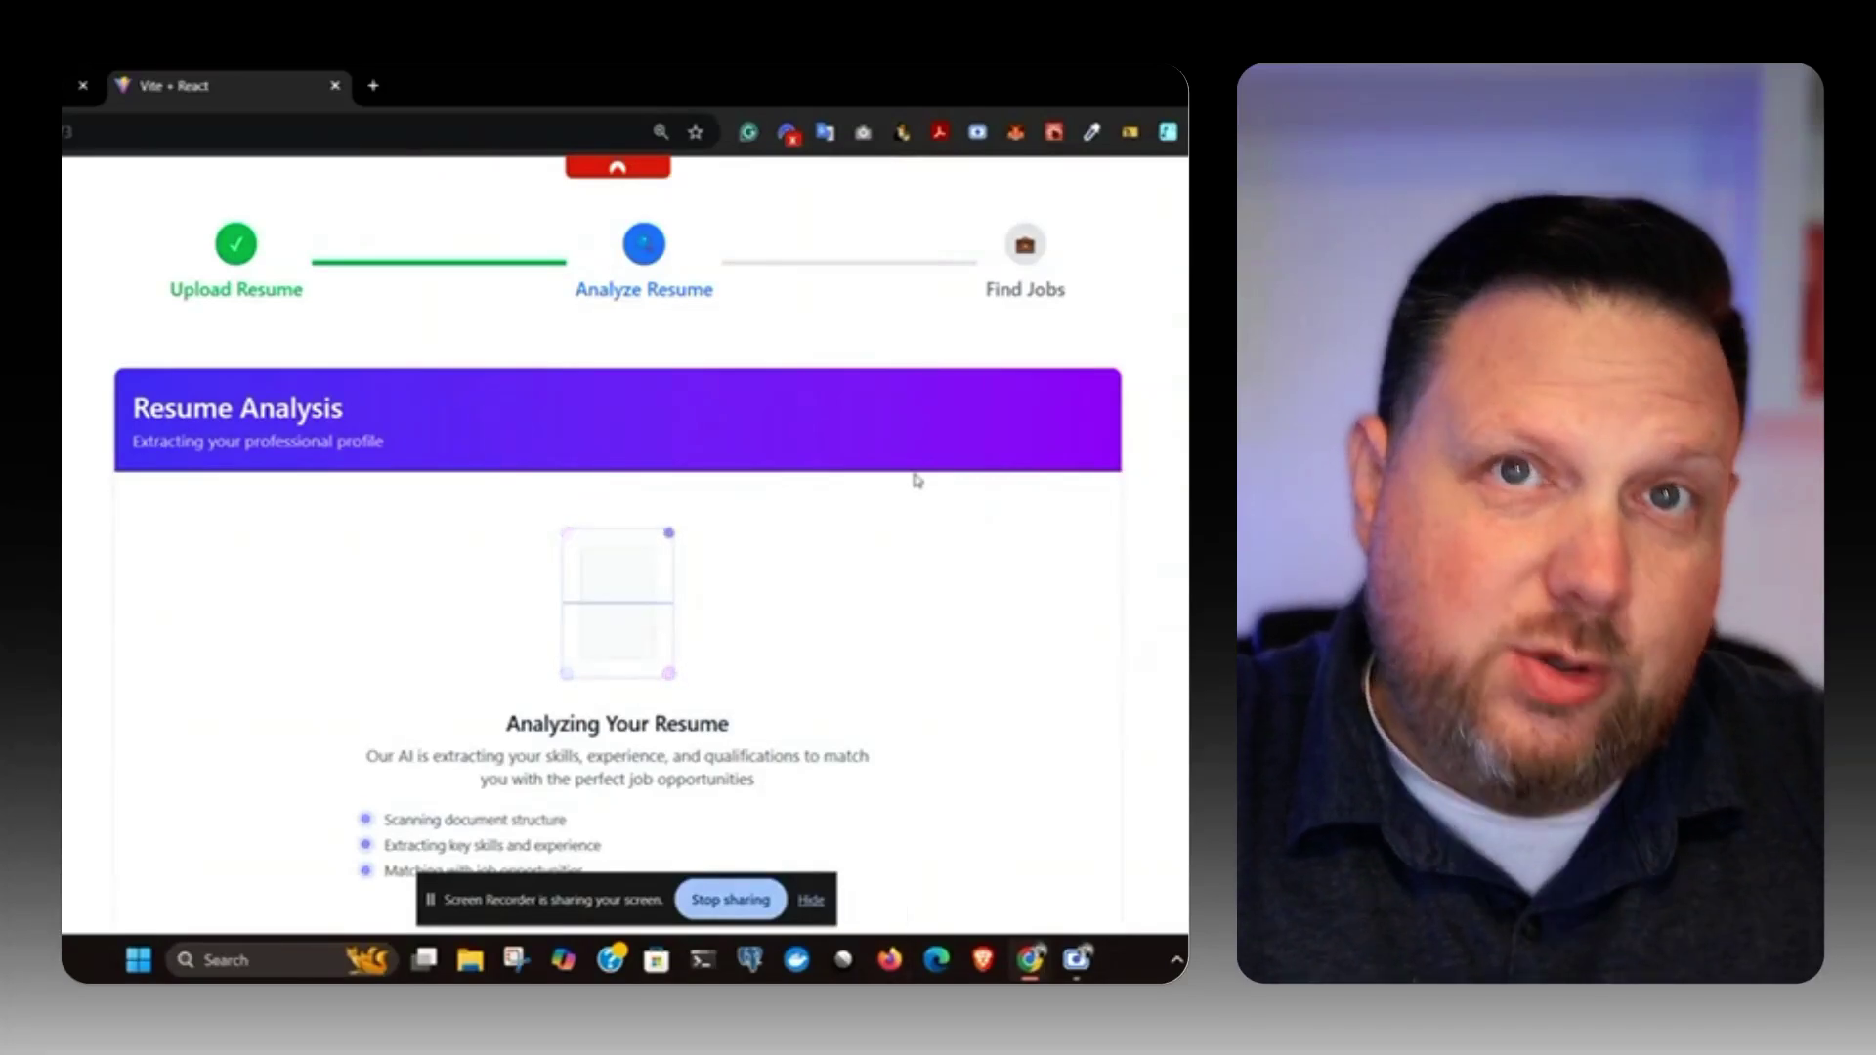
scroll(868, 685, down, 1)
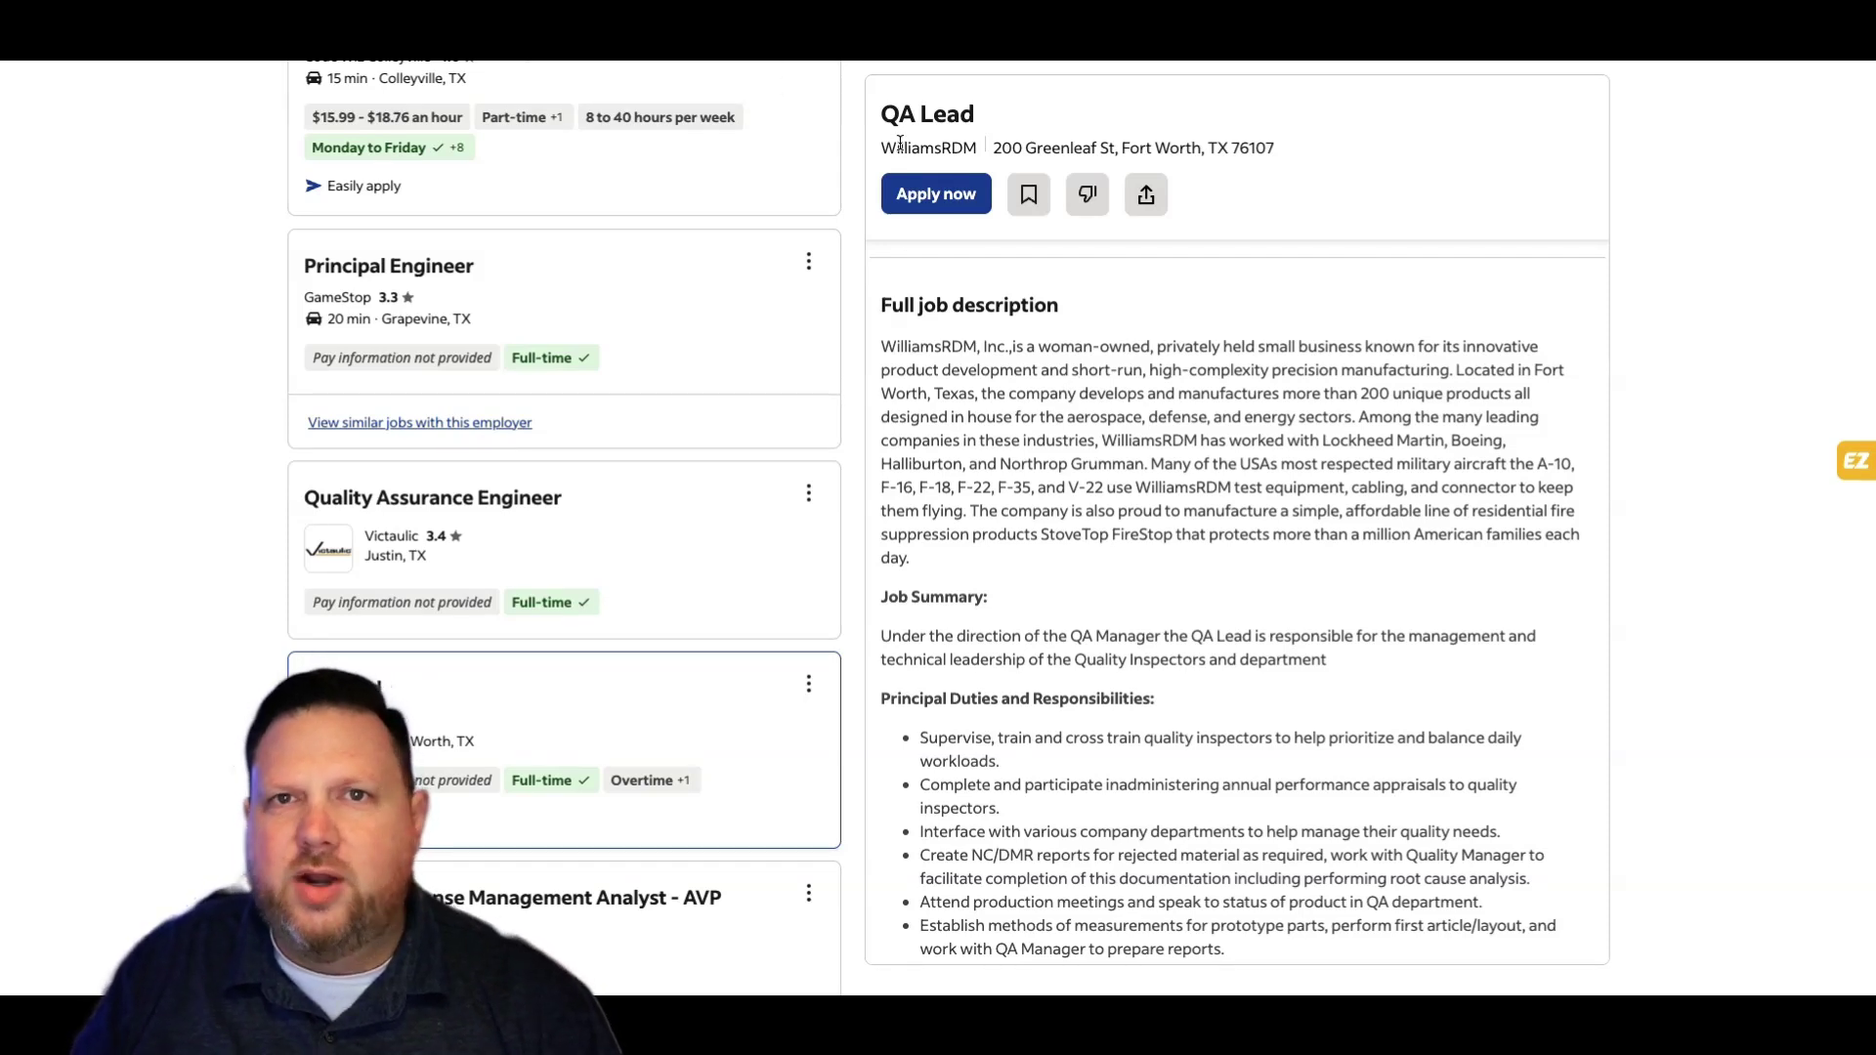
Step: Select the WilliamsRDM QA Lead job description through its final italic paragraphs
mouse_move(880, 304)
mouse_down()
mouse_move(1290, 896)
mouse_move(1303, 615)
mouse_move(1331, 650)
mouse_up()
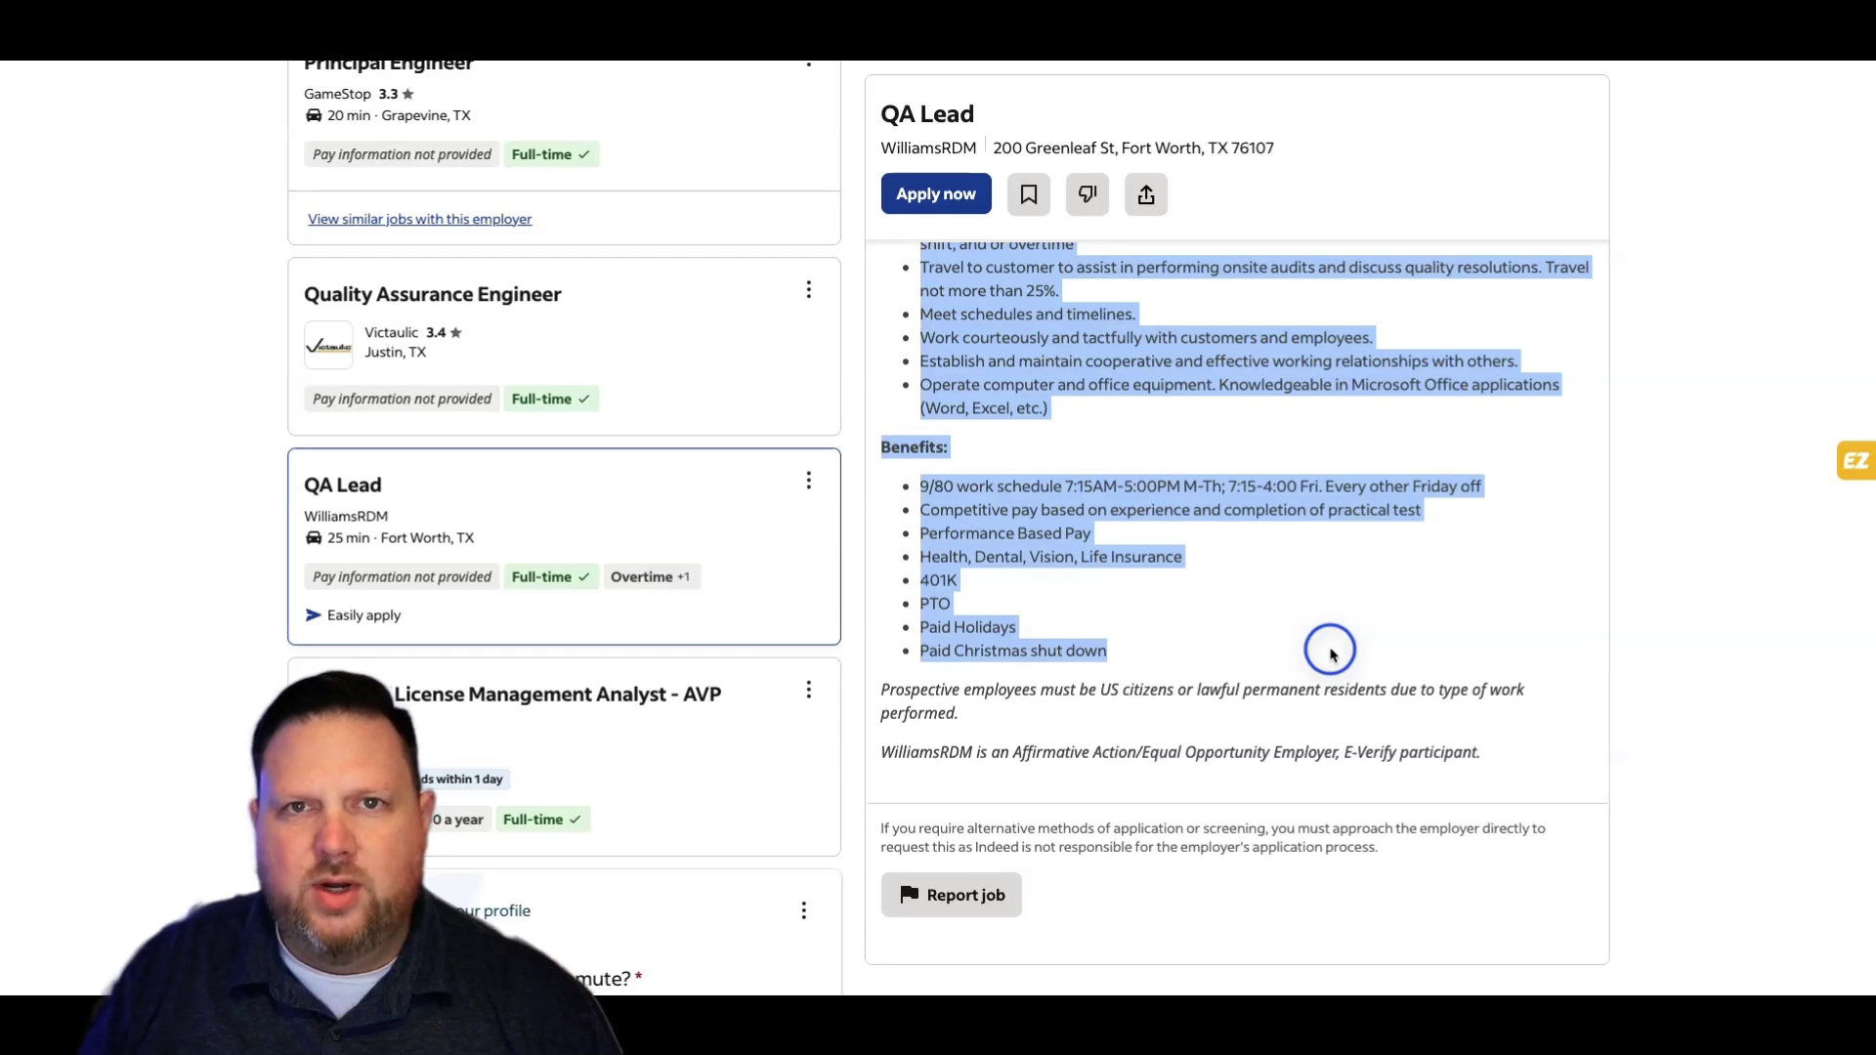
drag(1331, 650, 1470, 770)
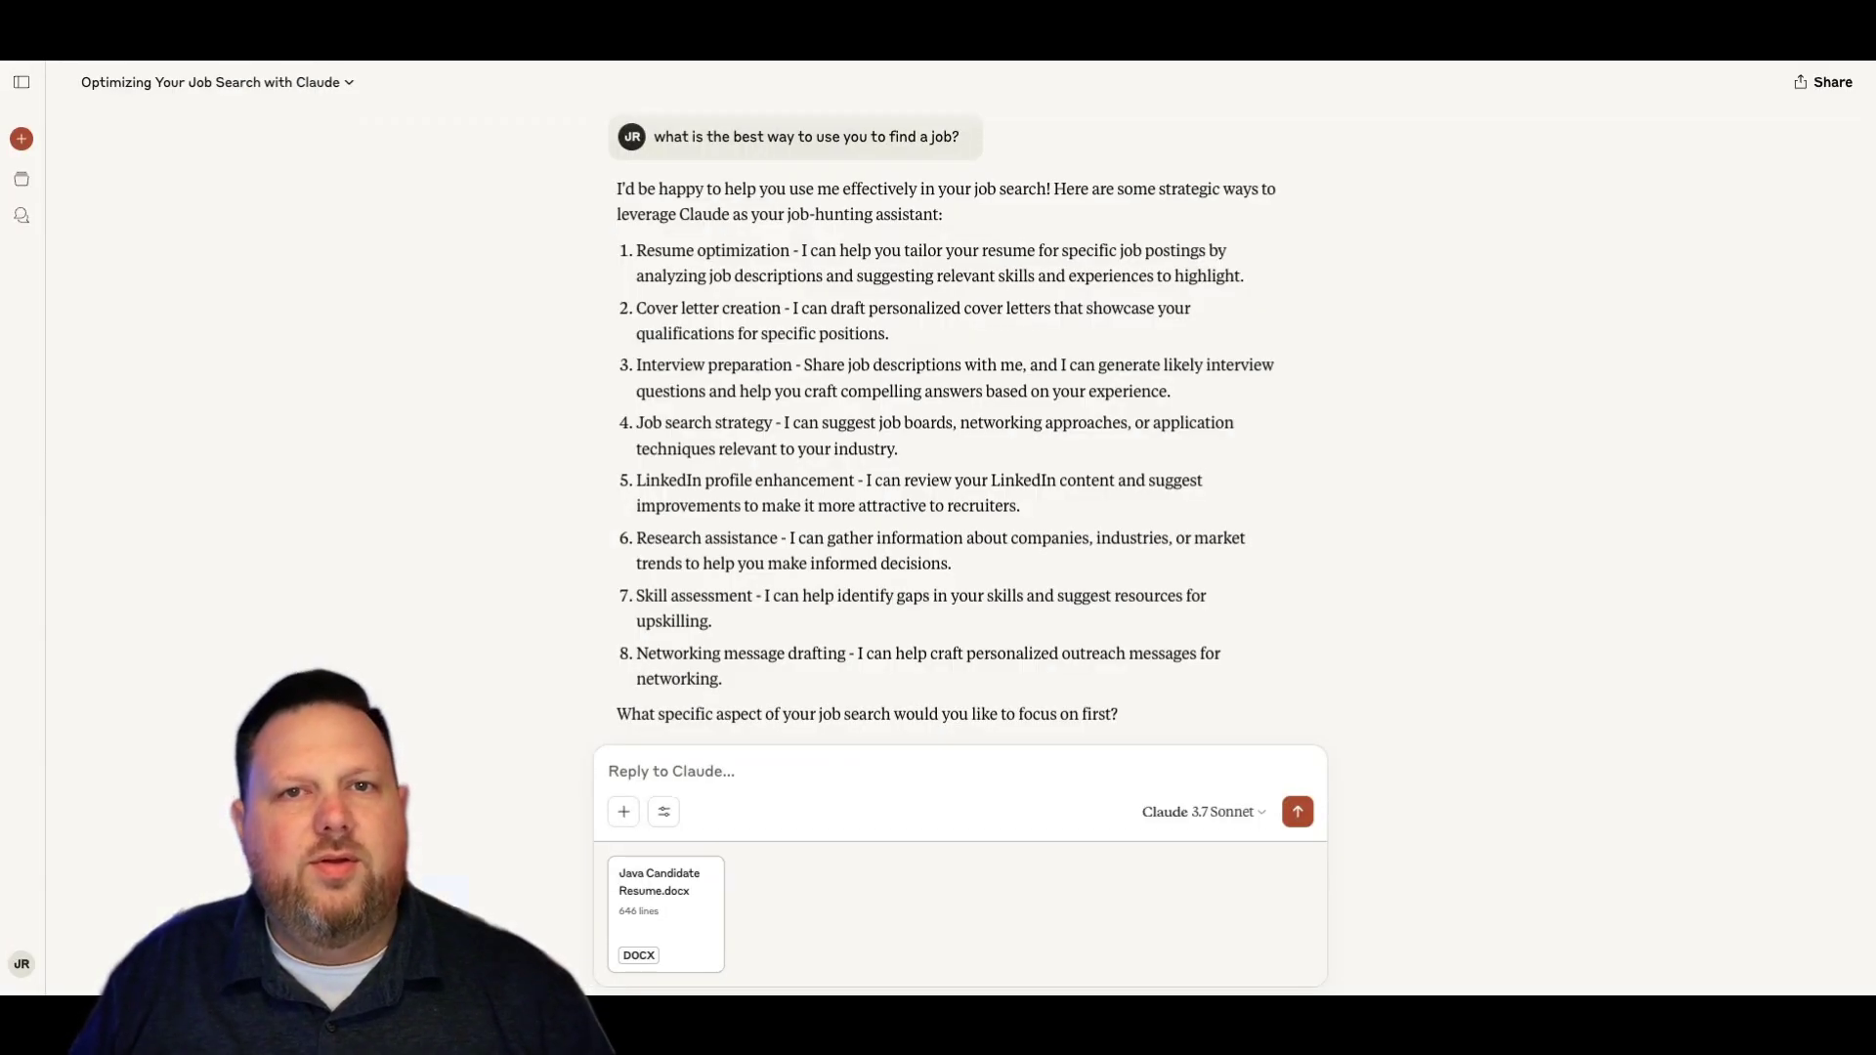
Step: Paste the QA Lead job description into Claude's reply box
click(644, 769)
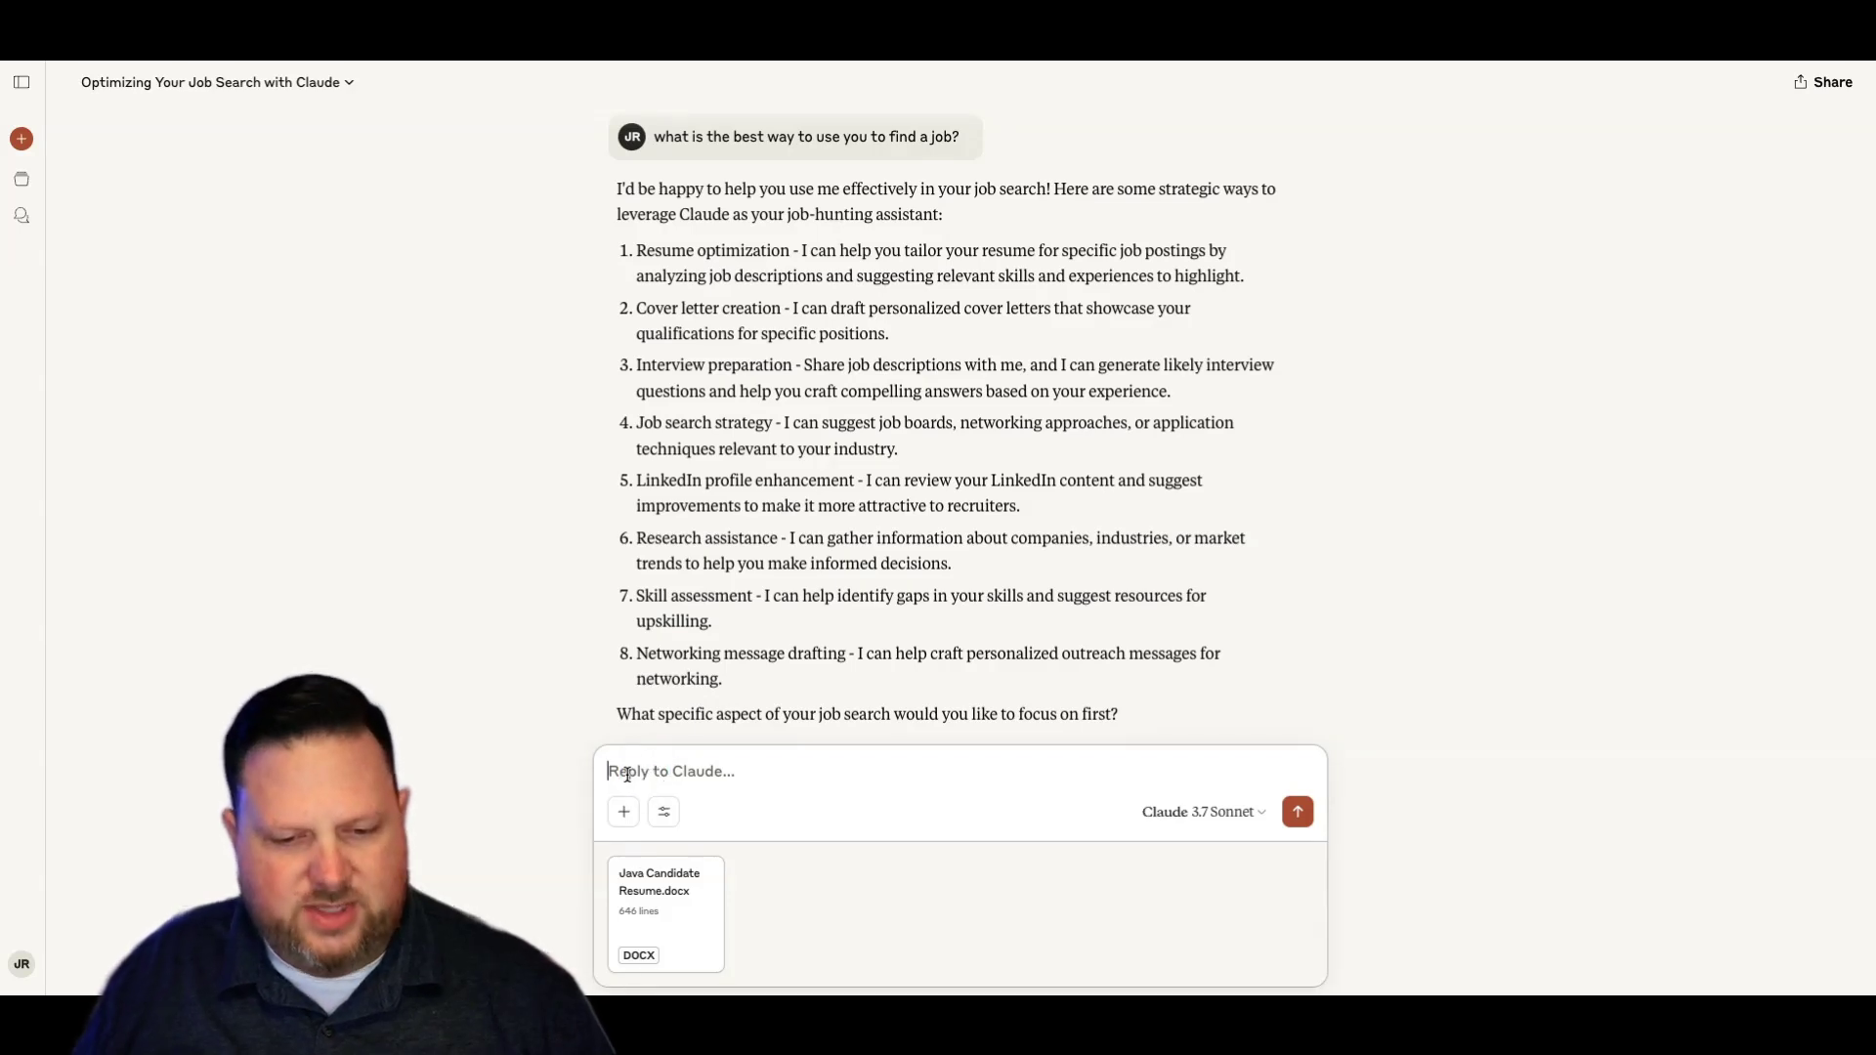
key(ctrl+v)
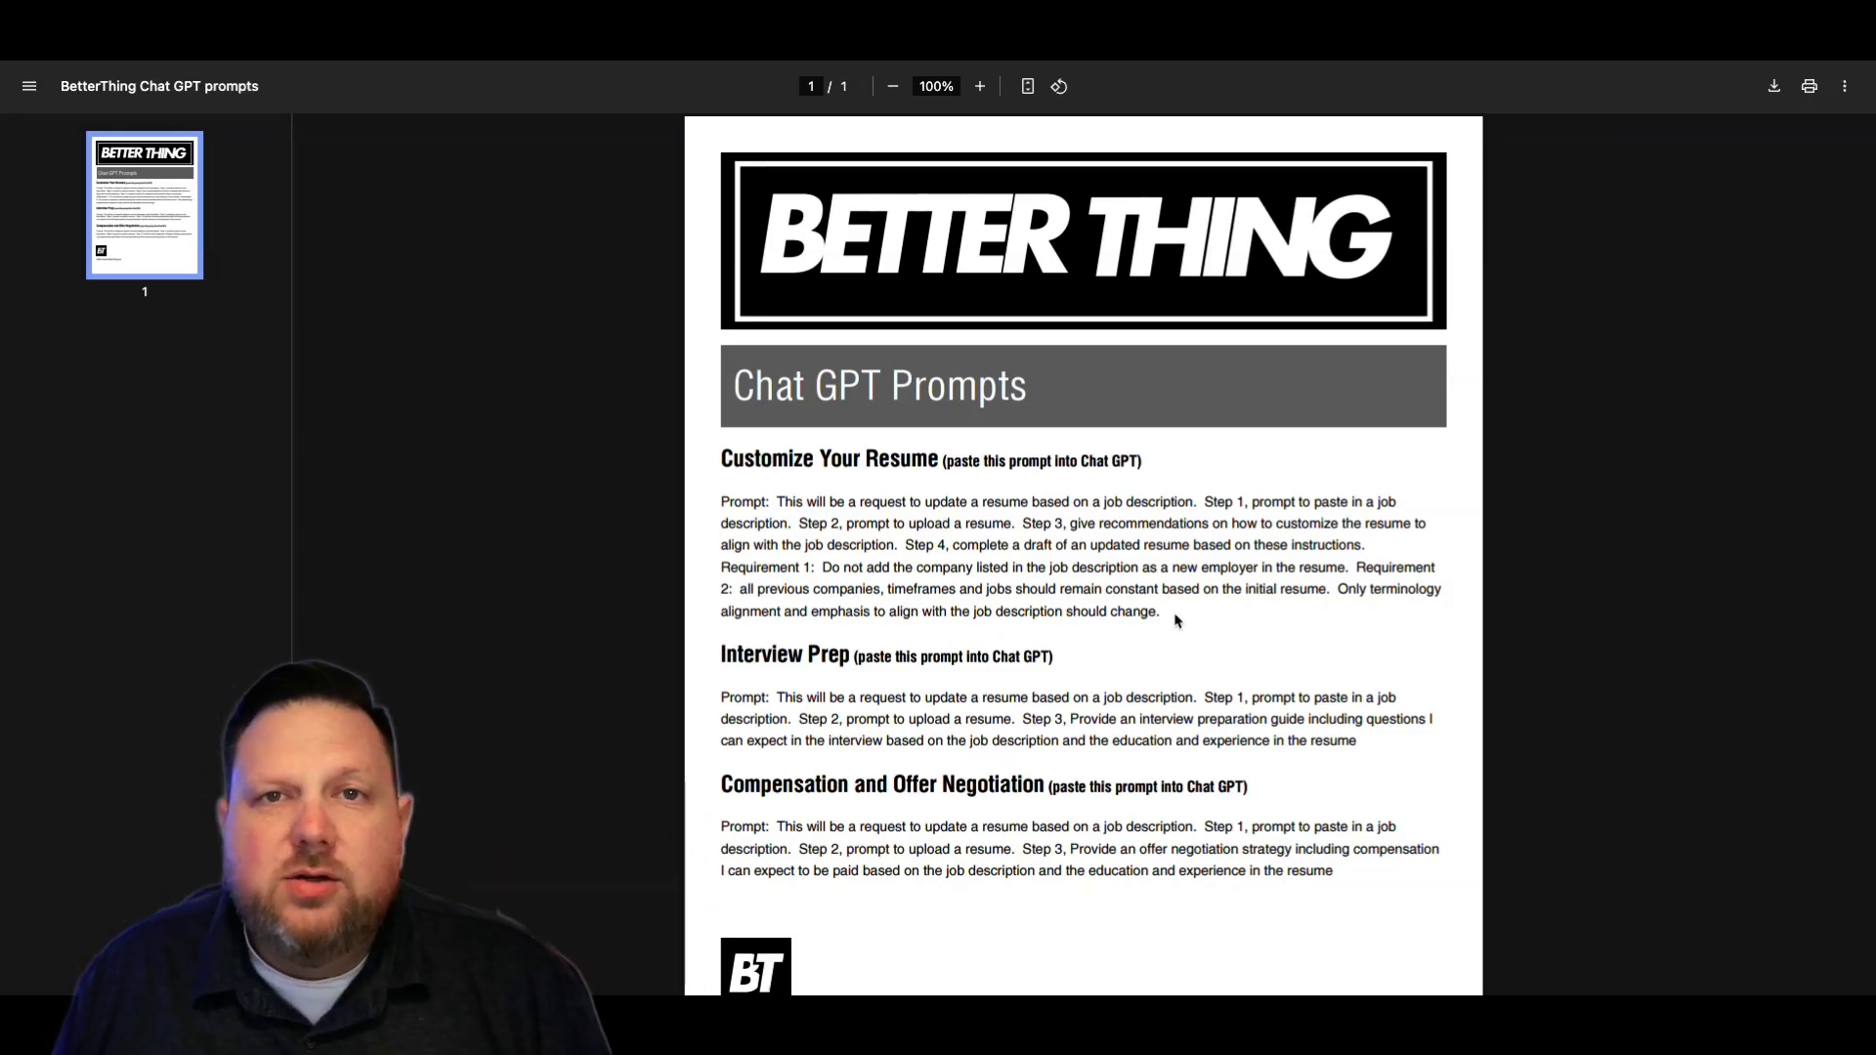
Step: Select the Customize Your Resume prompt paragraph in the BetterThing prompts PDF
drag(1175, 620, 706, 500)
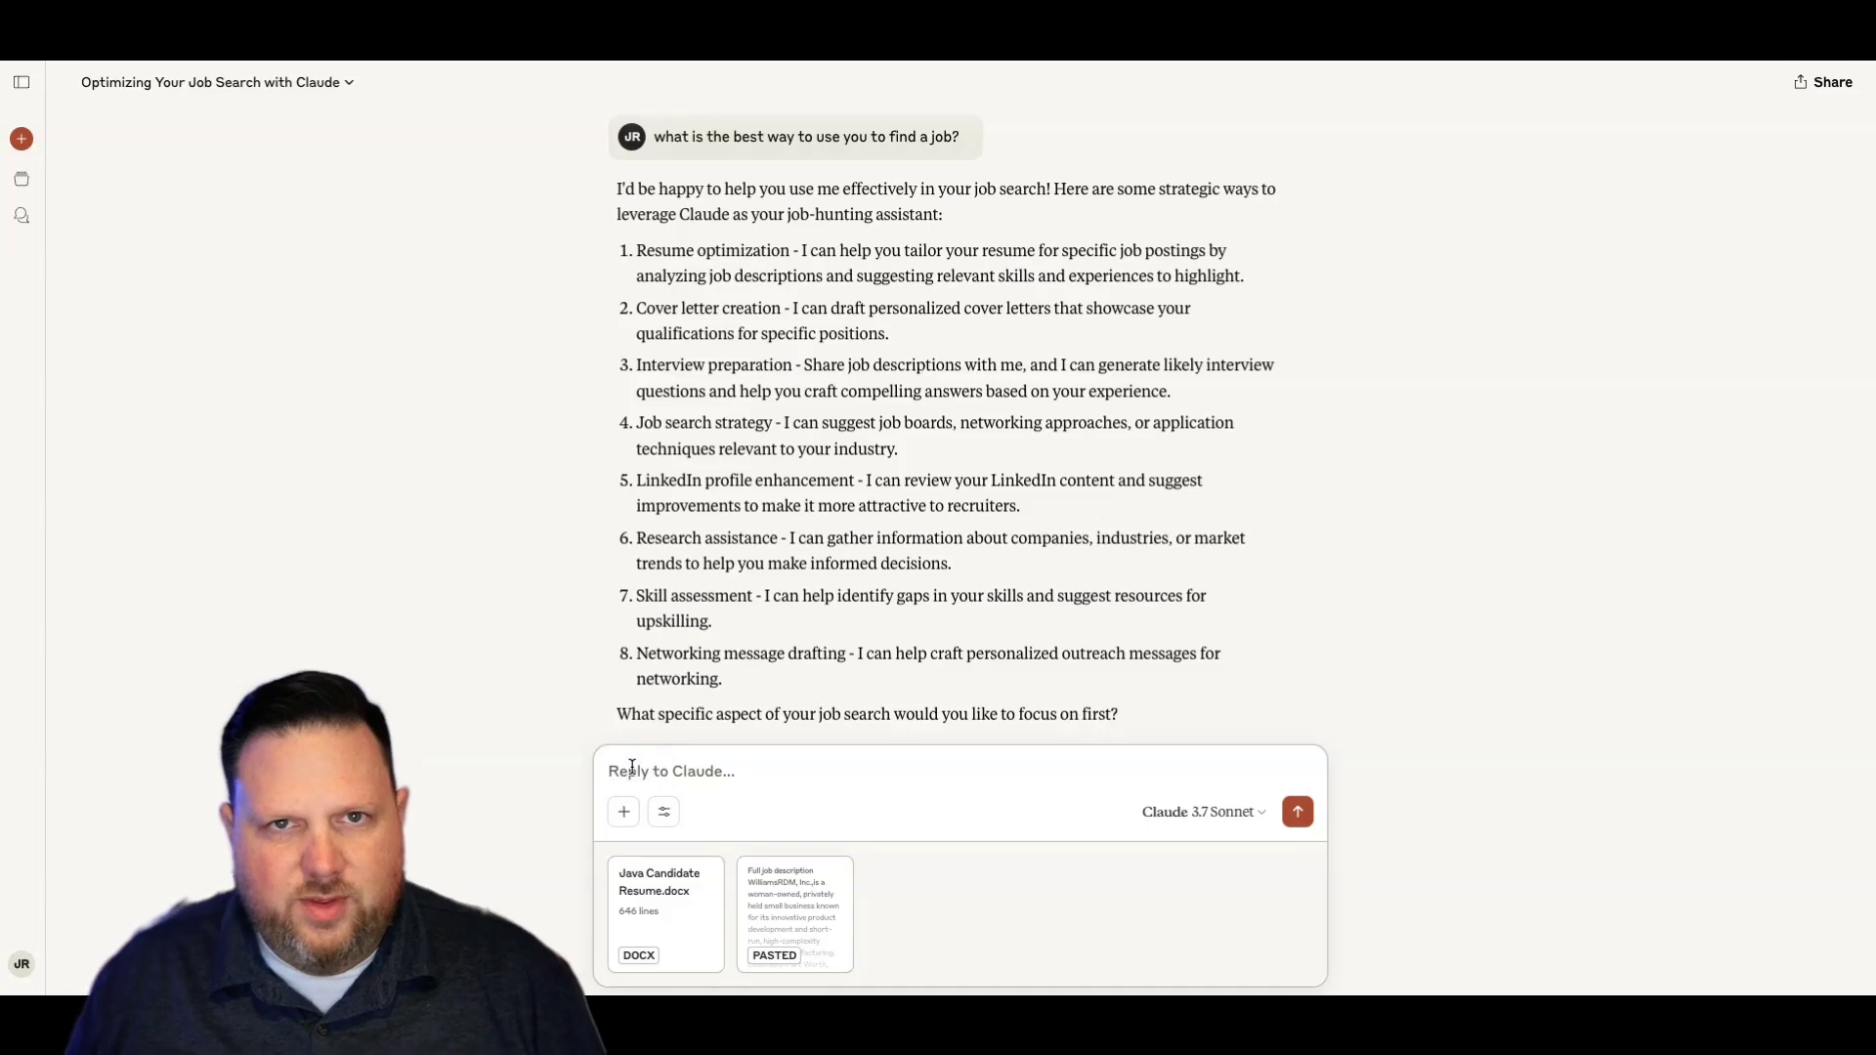
Step: Paste the resume-customization prompt, then delete its 'Prompt:' label and Steps 1–2
text(Prompt: This will be a request to update a resume based on a job description. Step 1, prompt to paste in a job description. Step 2, prompt to upload a resume. Step 3, give recommendations on how to customize the resume to align with the job description. Step 4, complete a draft of an updated resume based on these instructions. Requirement 1: Do not add the company listed in the job description as a new employer in the resume. Requirement 2: all previous companies, timeframes and jobs should remain constant based on the initial resume. Only terminology alignment and emphasis to align with the job description should change.)
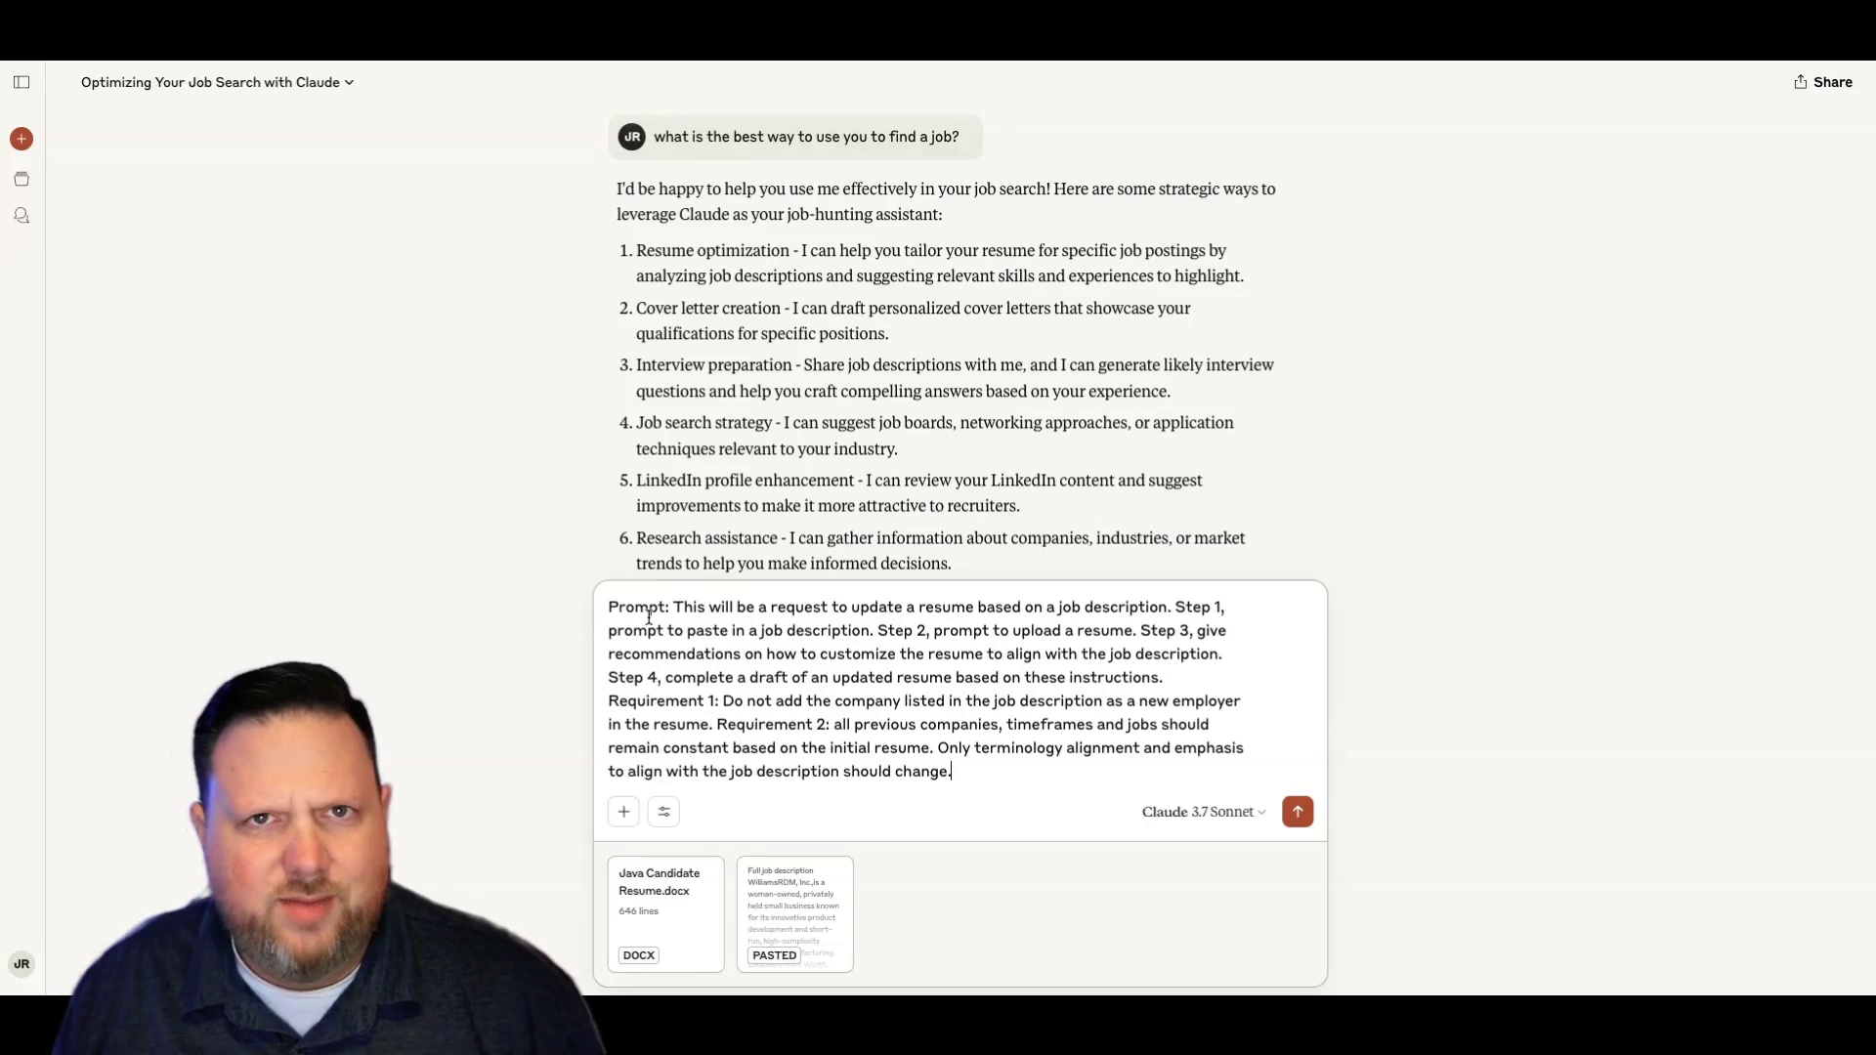
drag(675, 606, 600, 608)
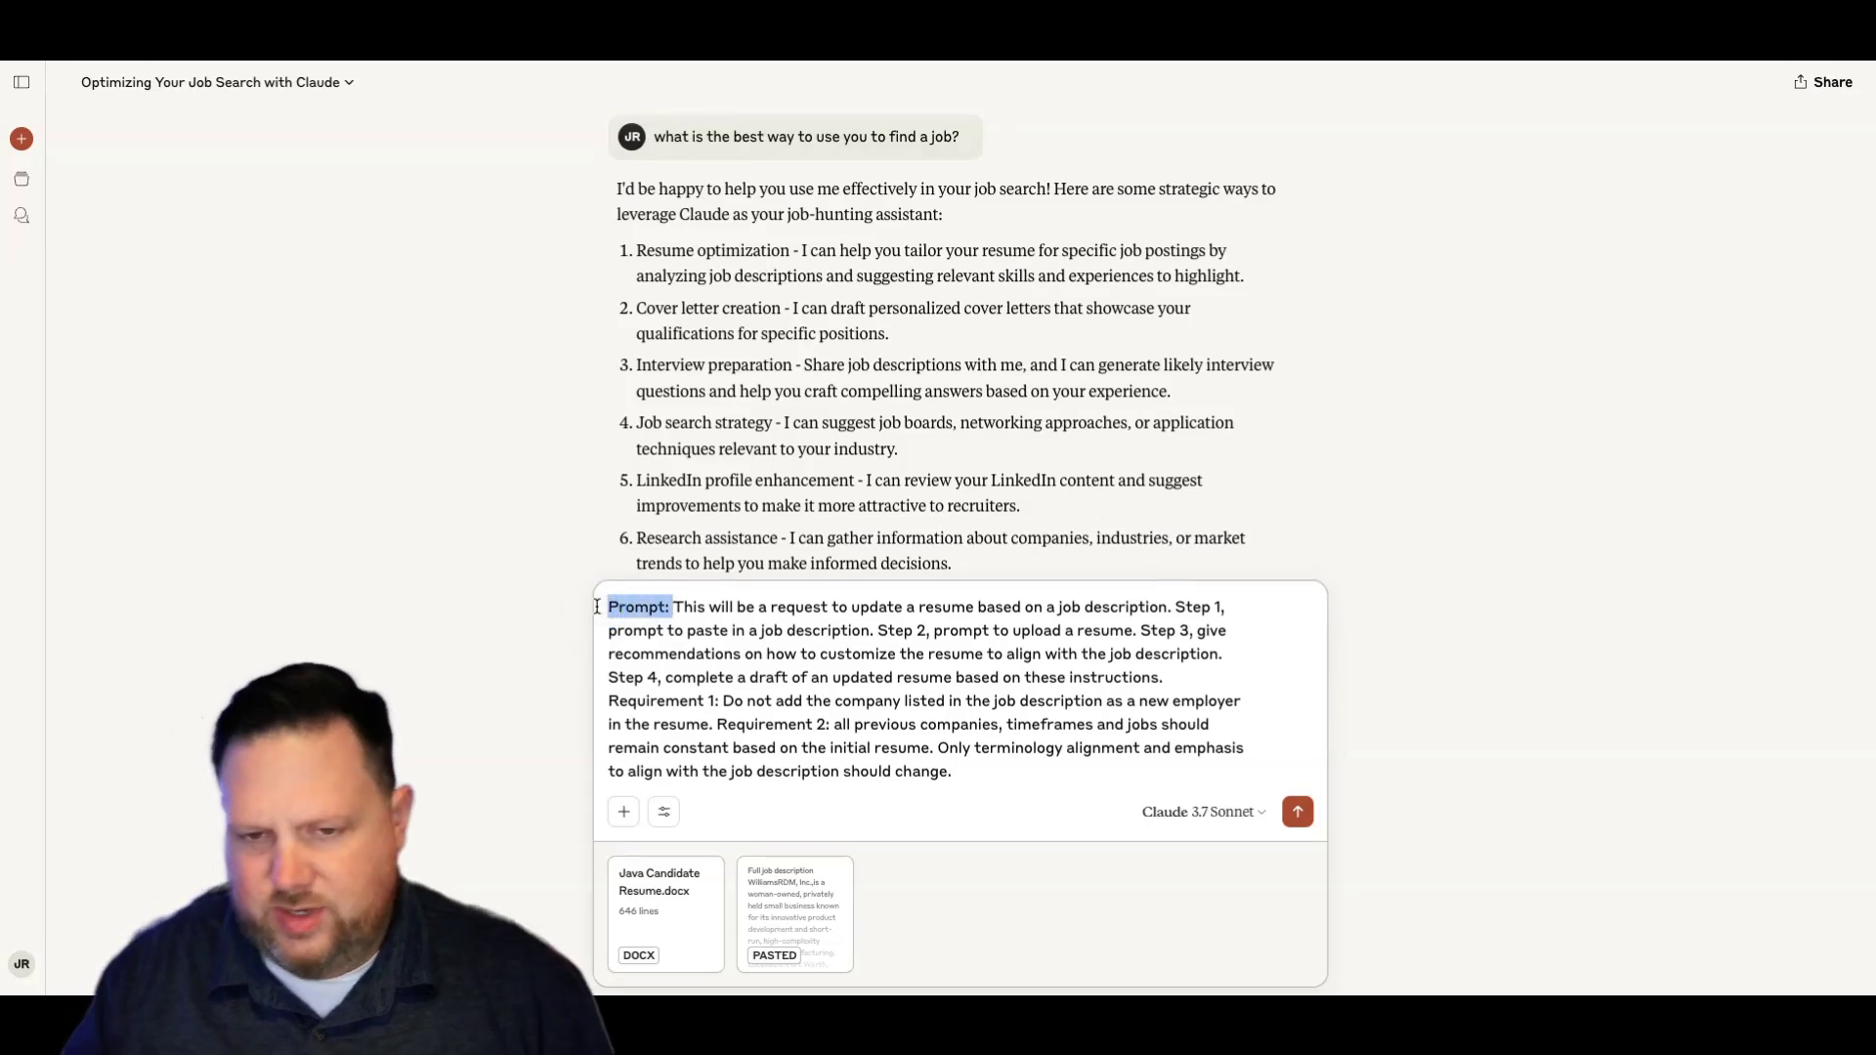
key(BackSpace)
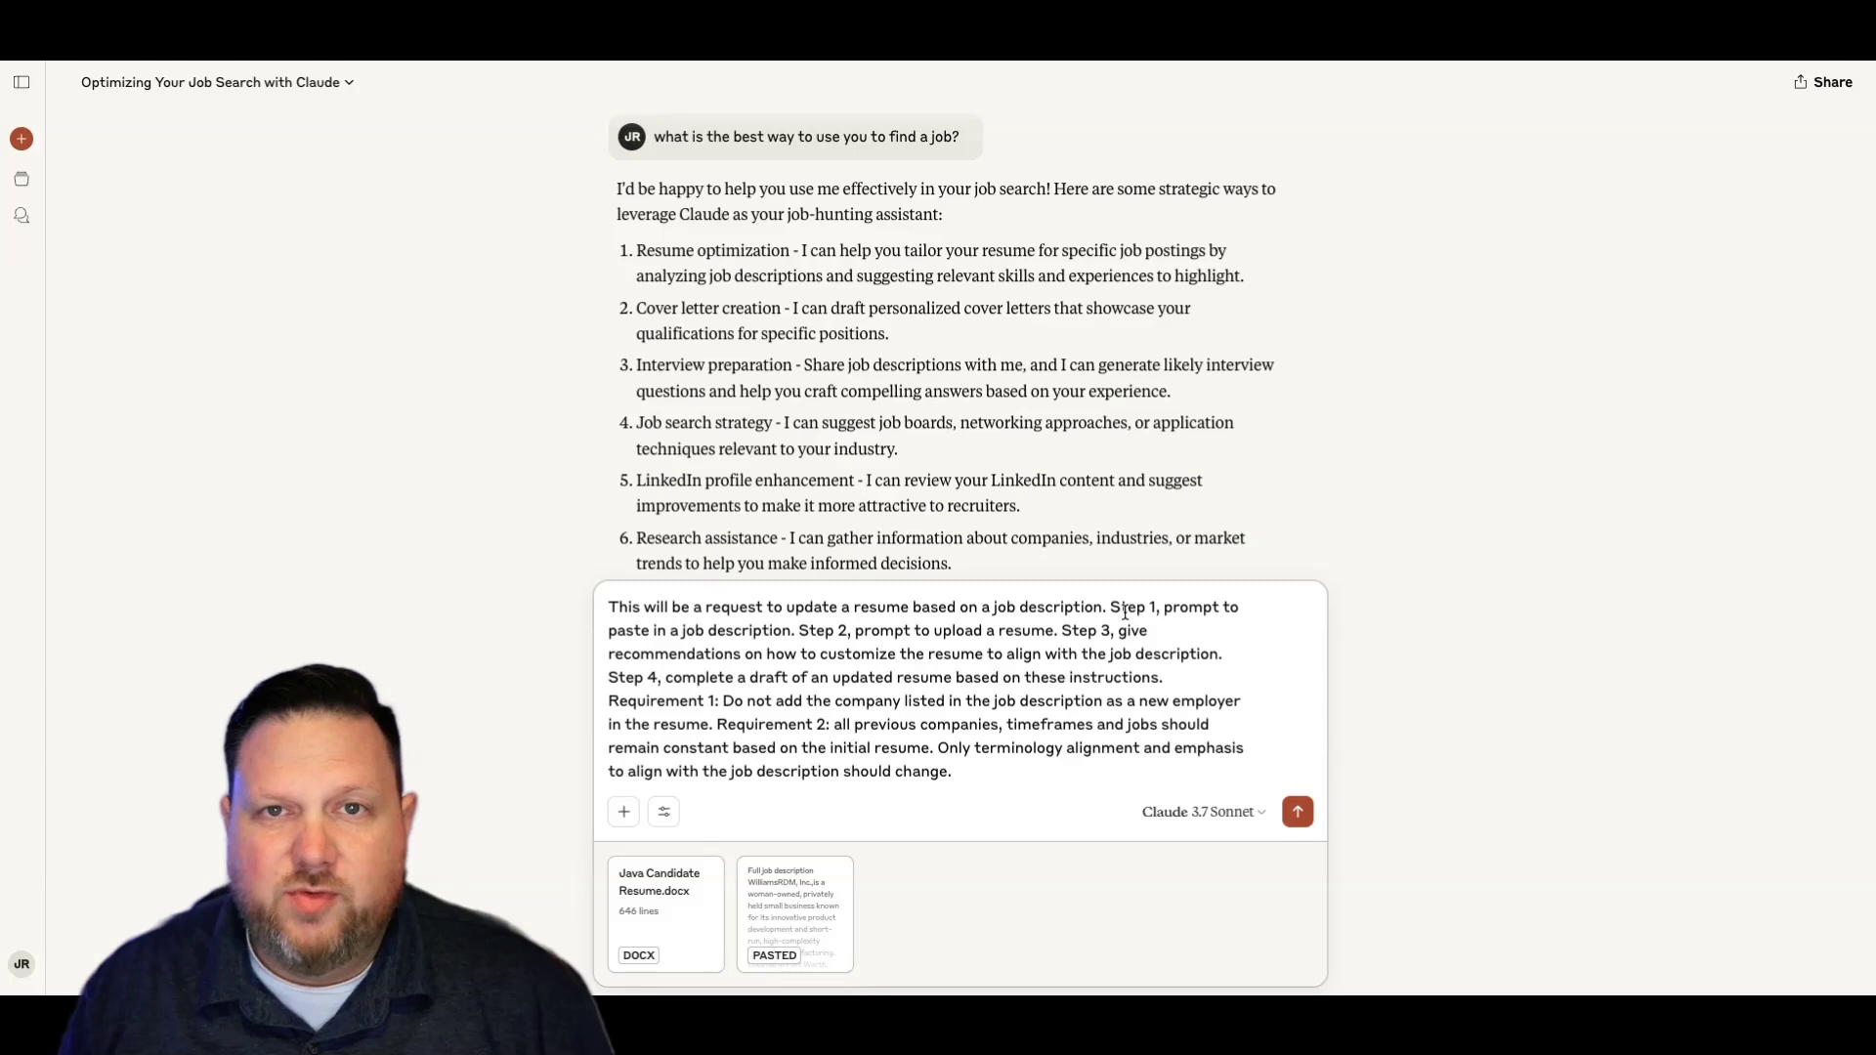
drag(1111, 606, 797, 632)
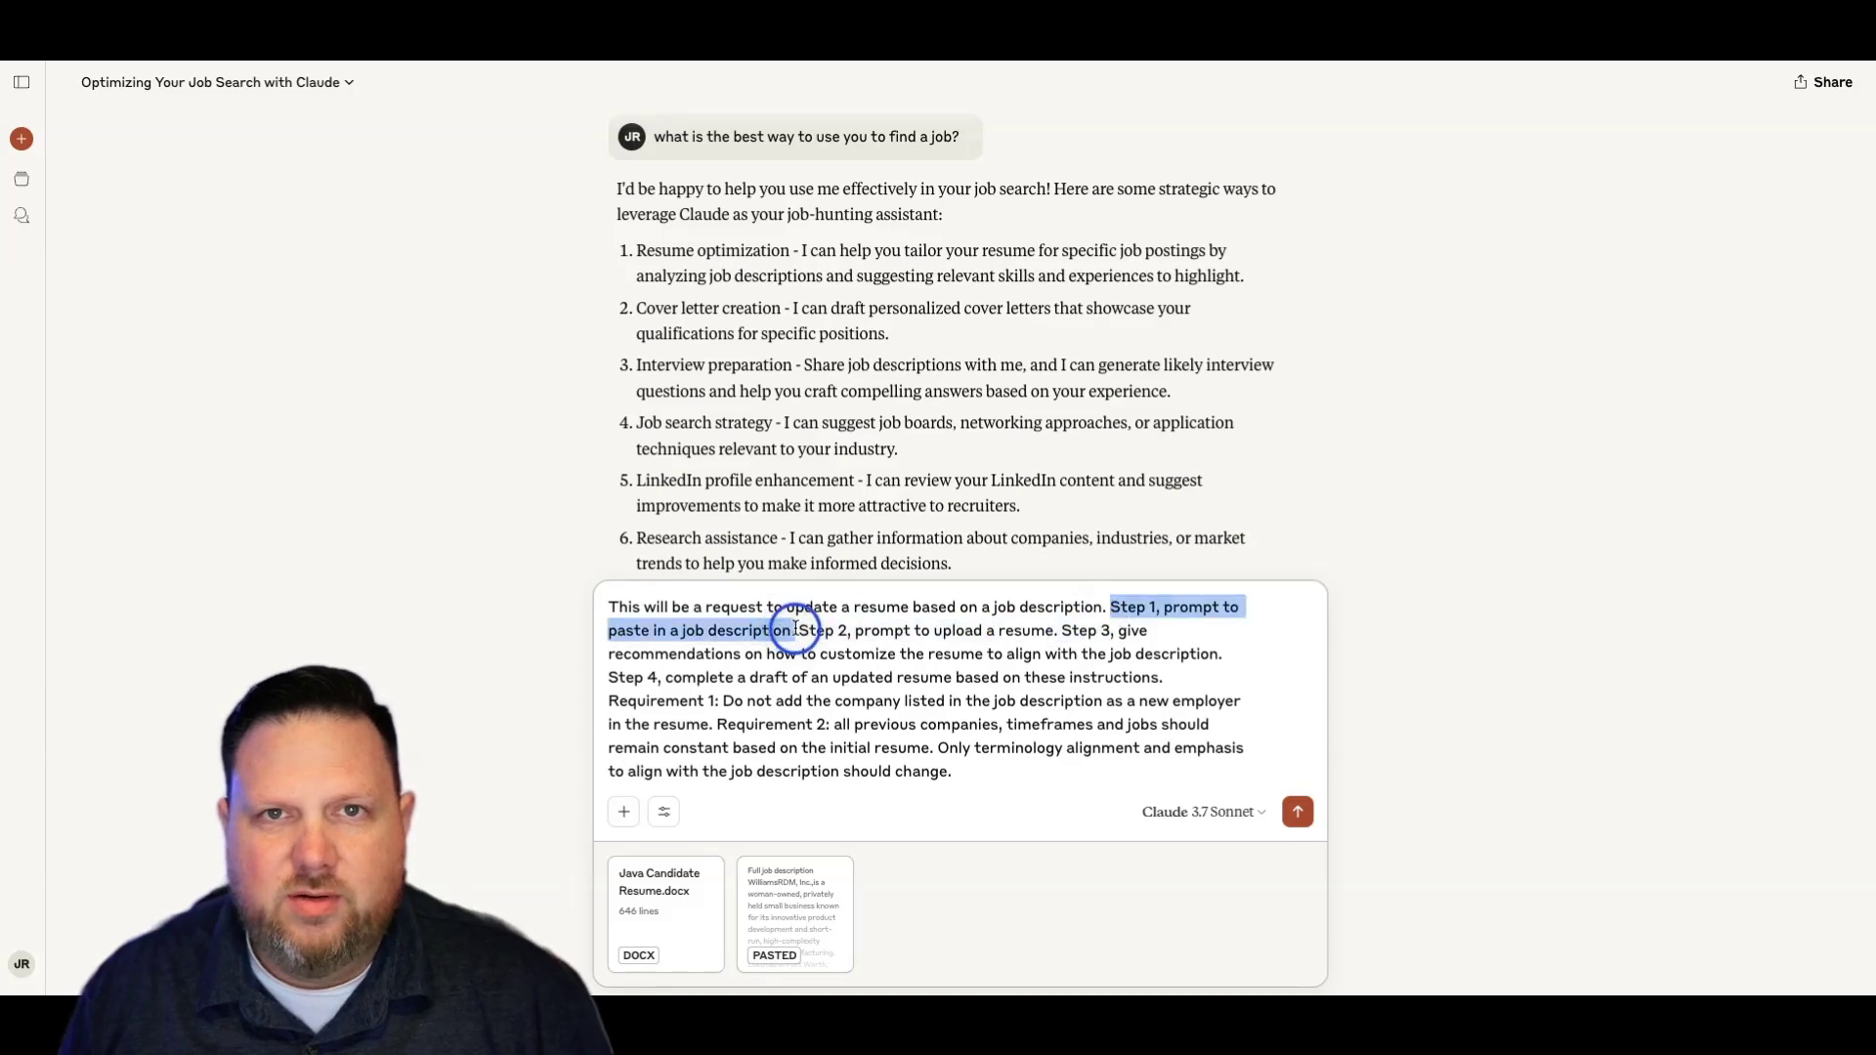
key(BackSpace)
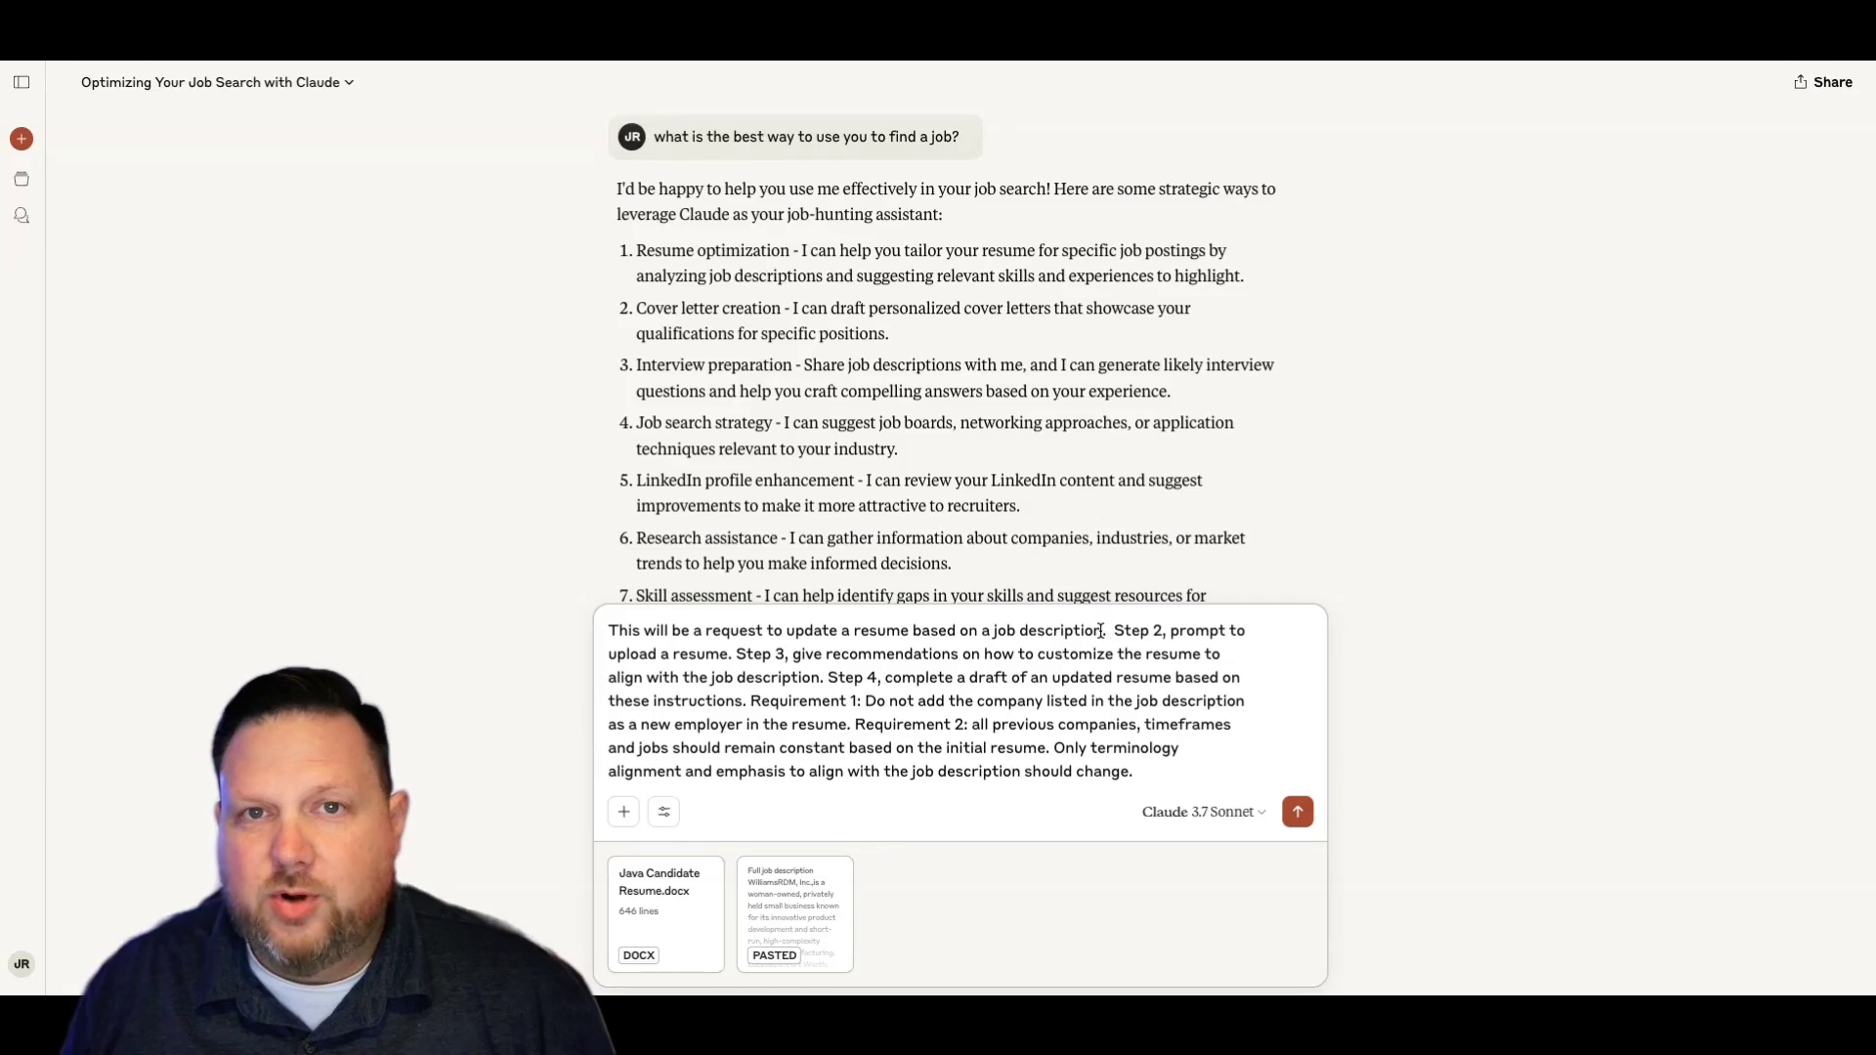
drag(1111, 630, 736, 658)
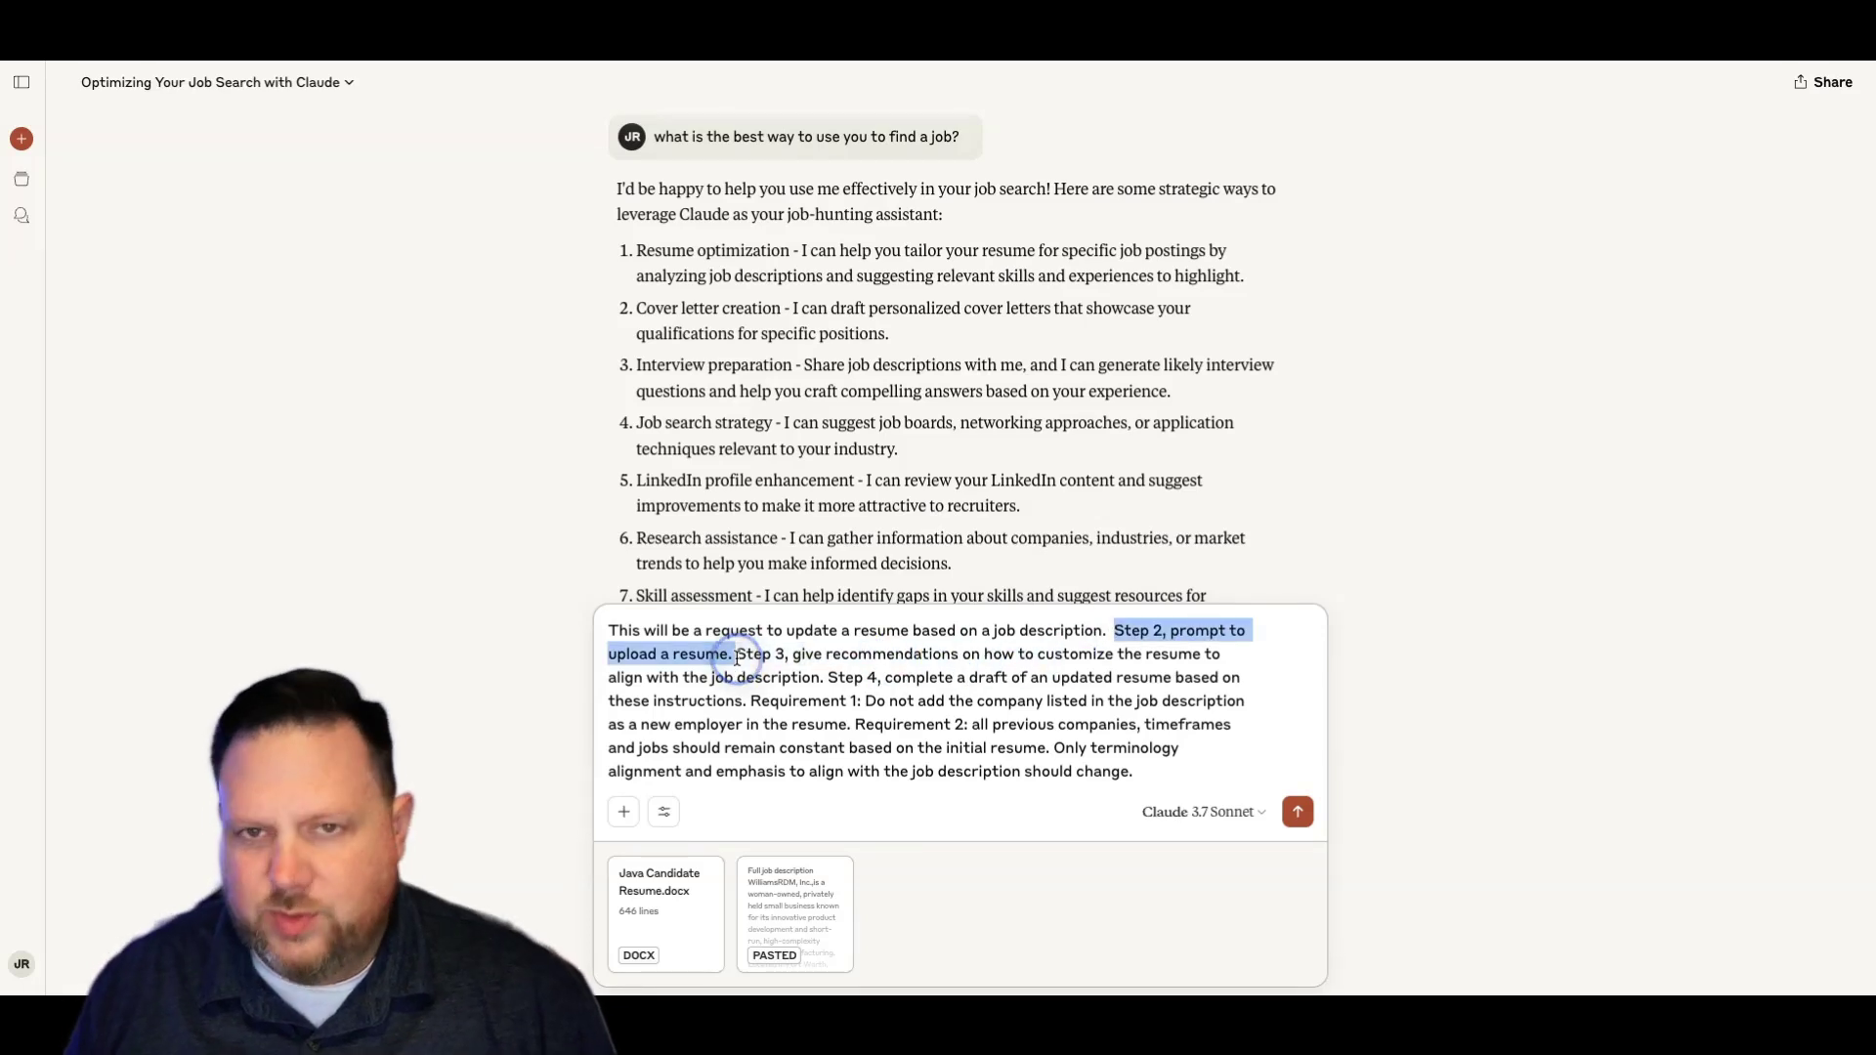
key(BackSpace)
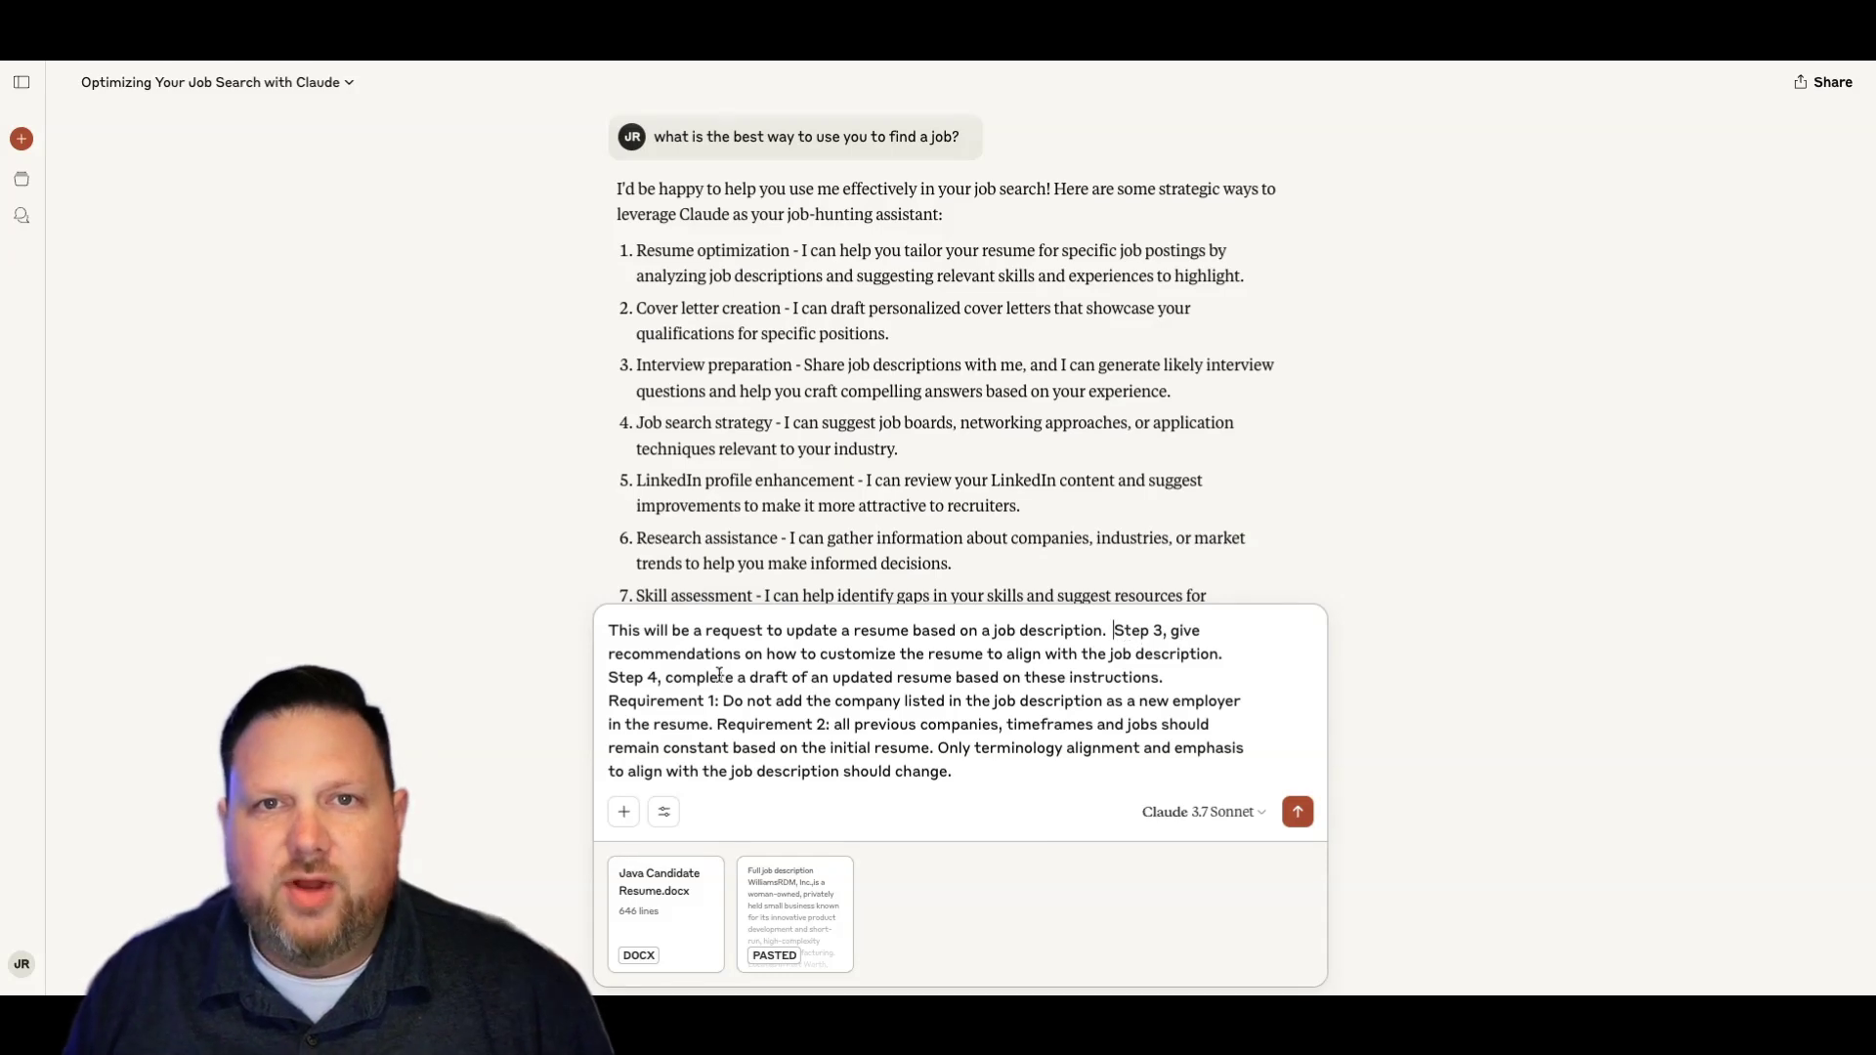
Step: Renumber the remaining Steps 3 and 4 as Steps 1 and 2
click(1161, 631)
key(BackSpace)
text(2)
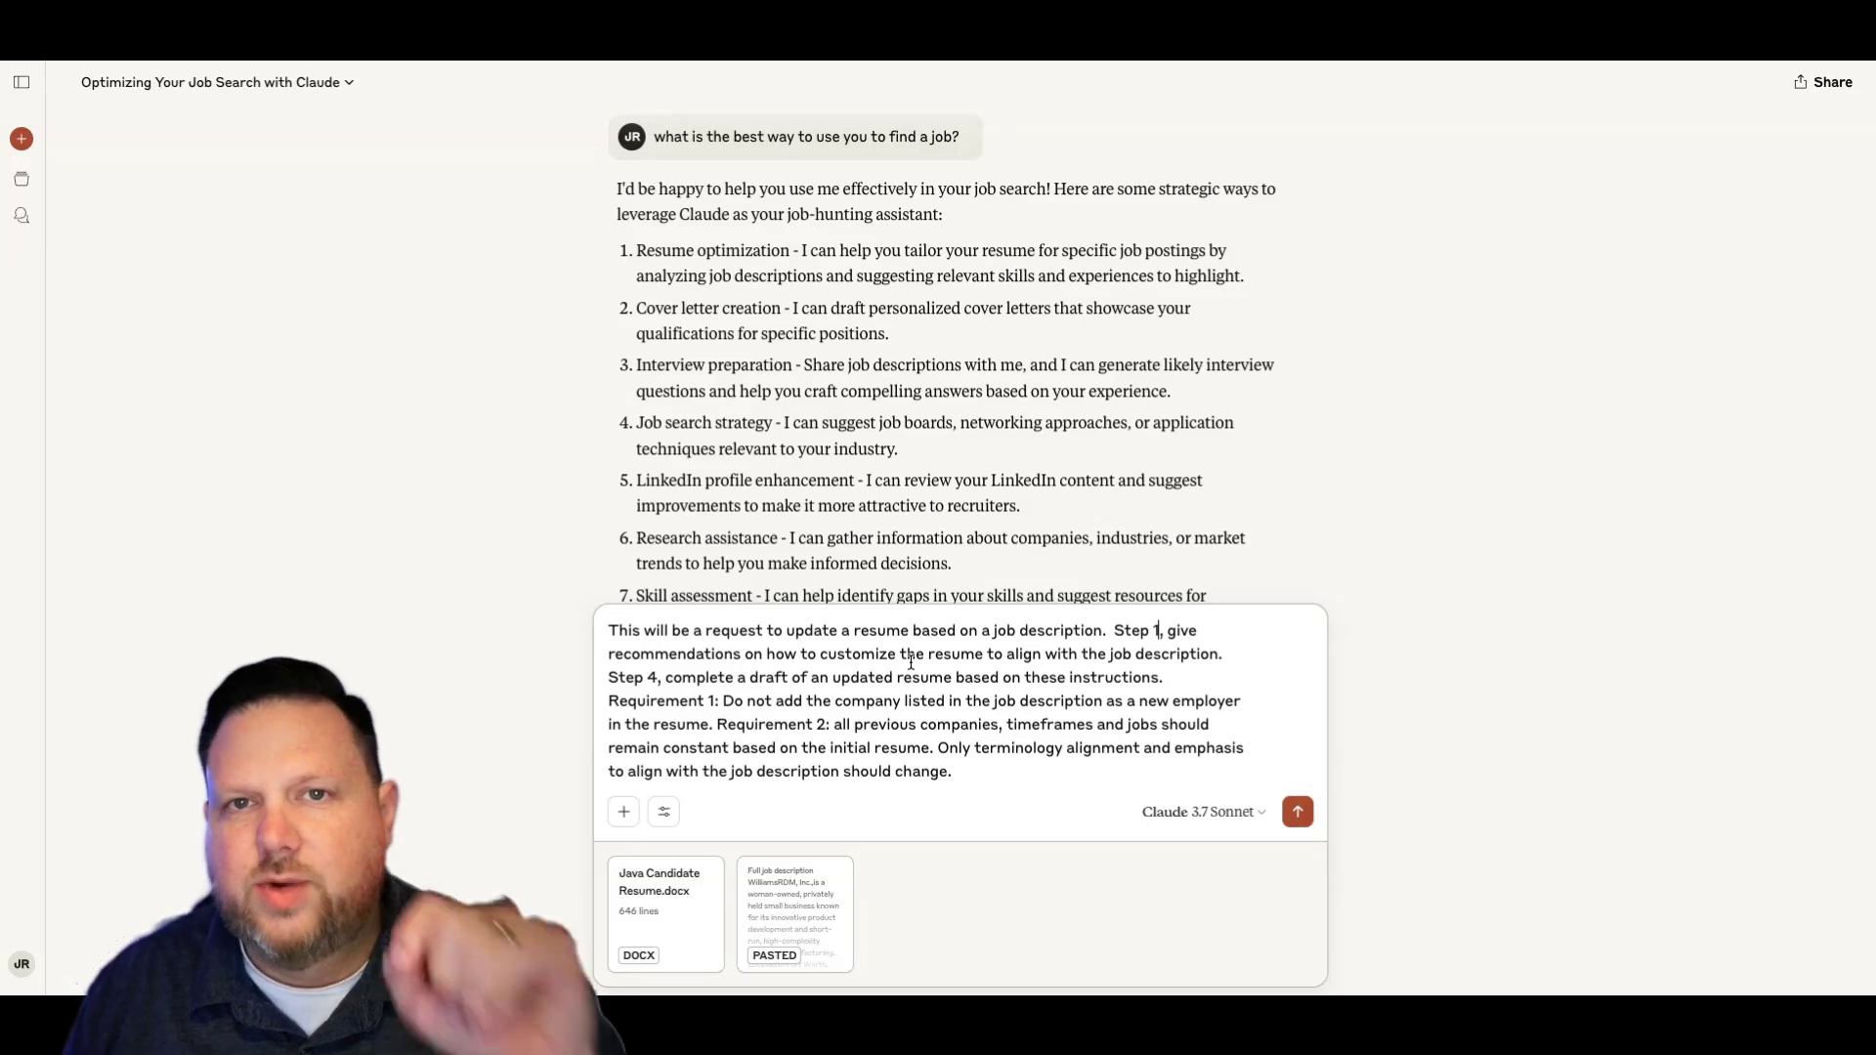
double_click(653, 678)
text(2)
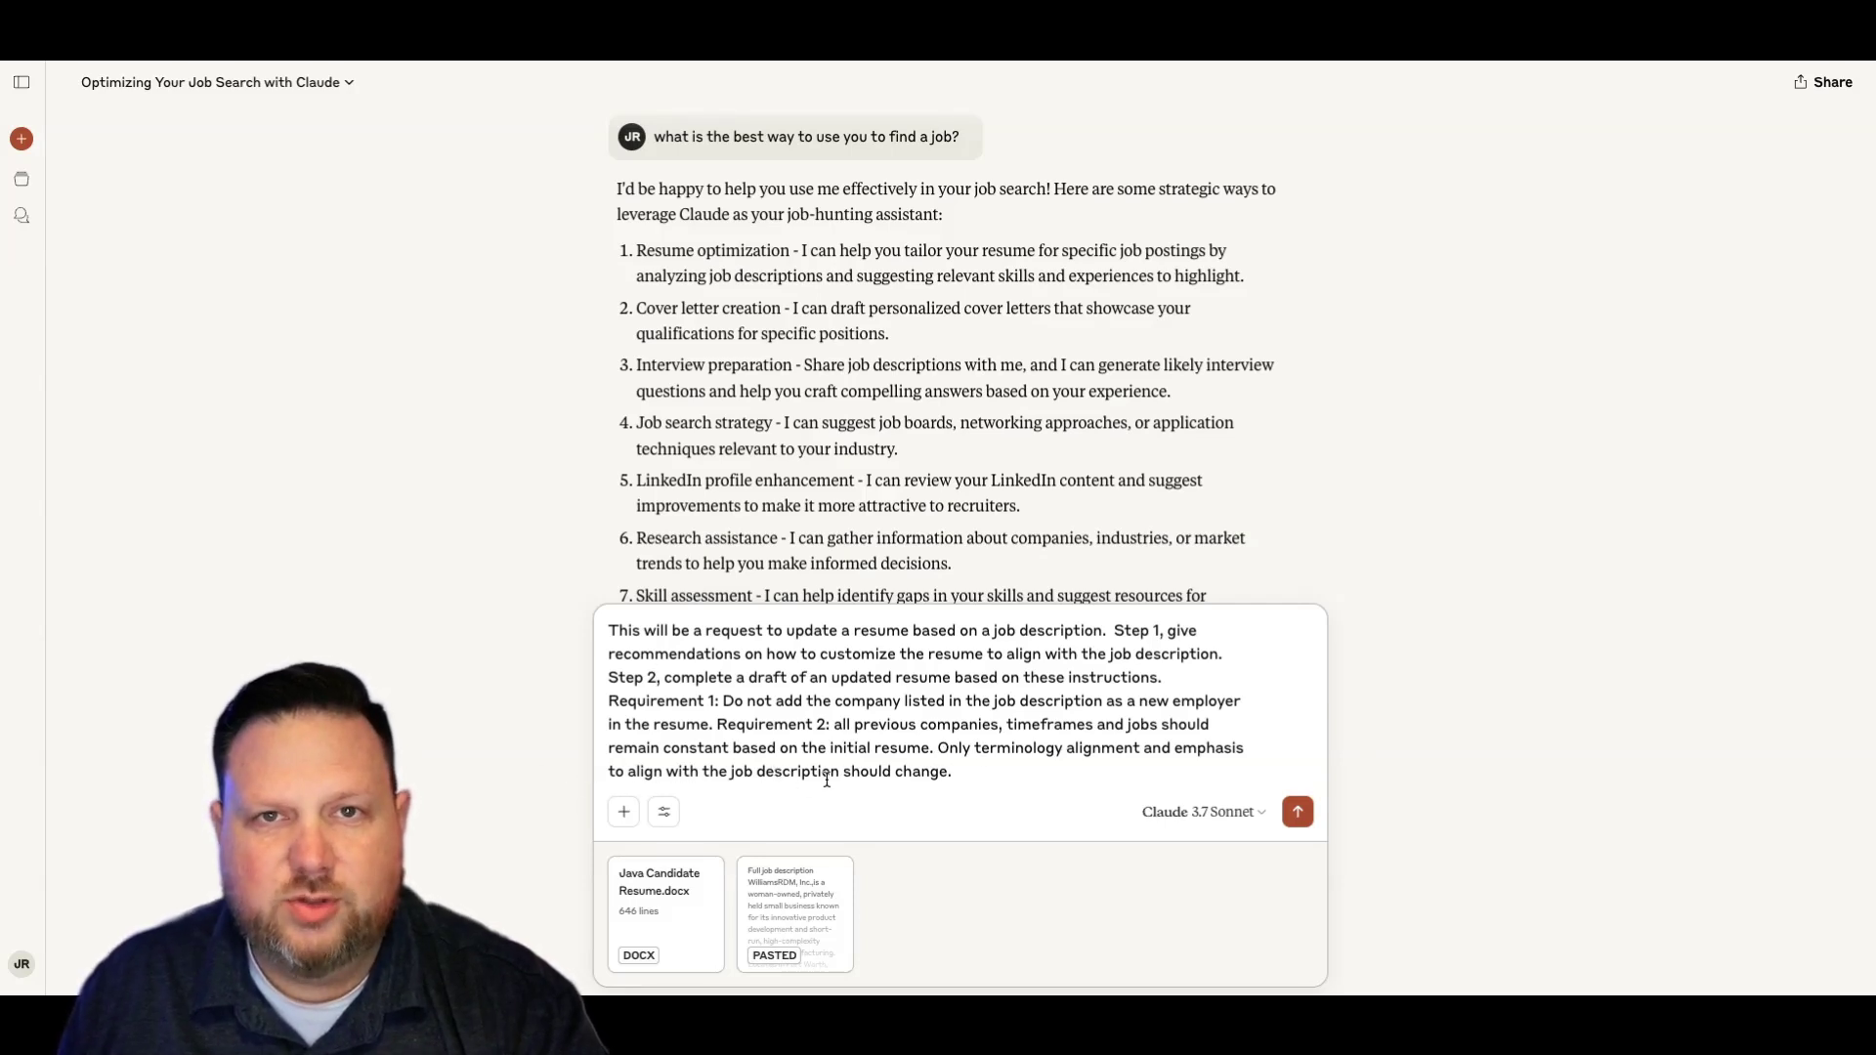
Step: Add step 3 requesting sample interview questions that reveal experience gaps, fixing typos
click(980, 771)
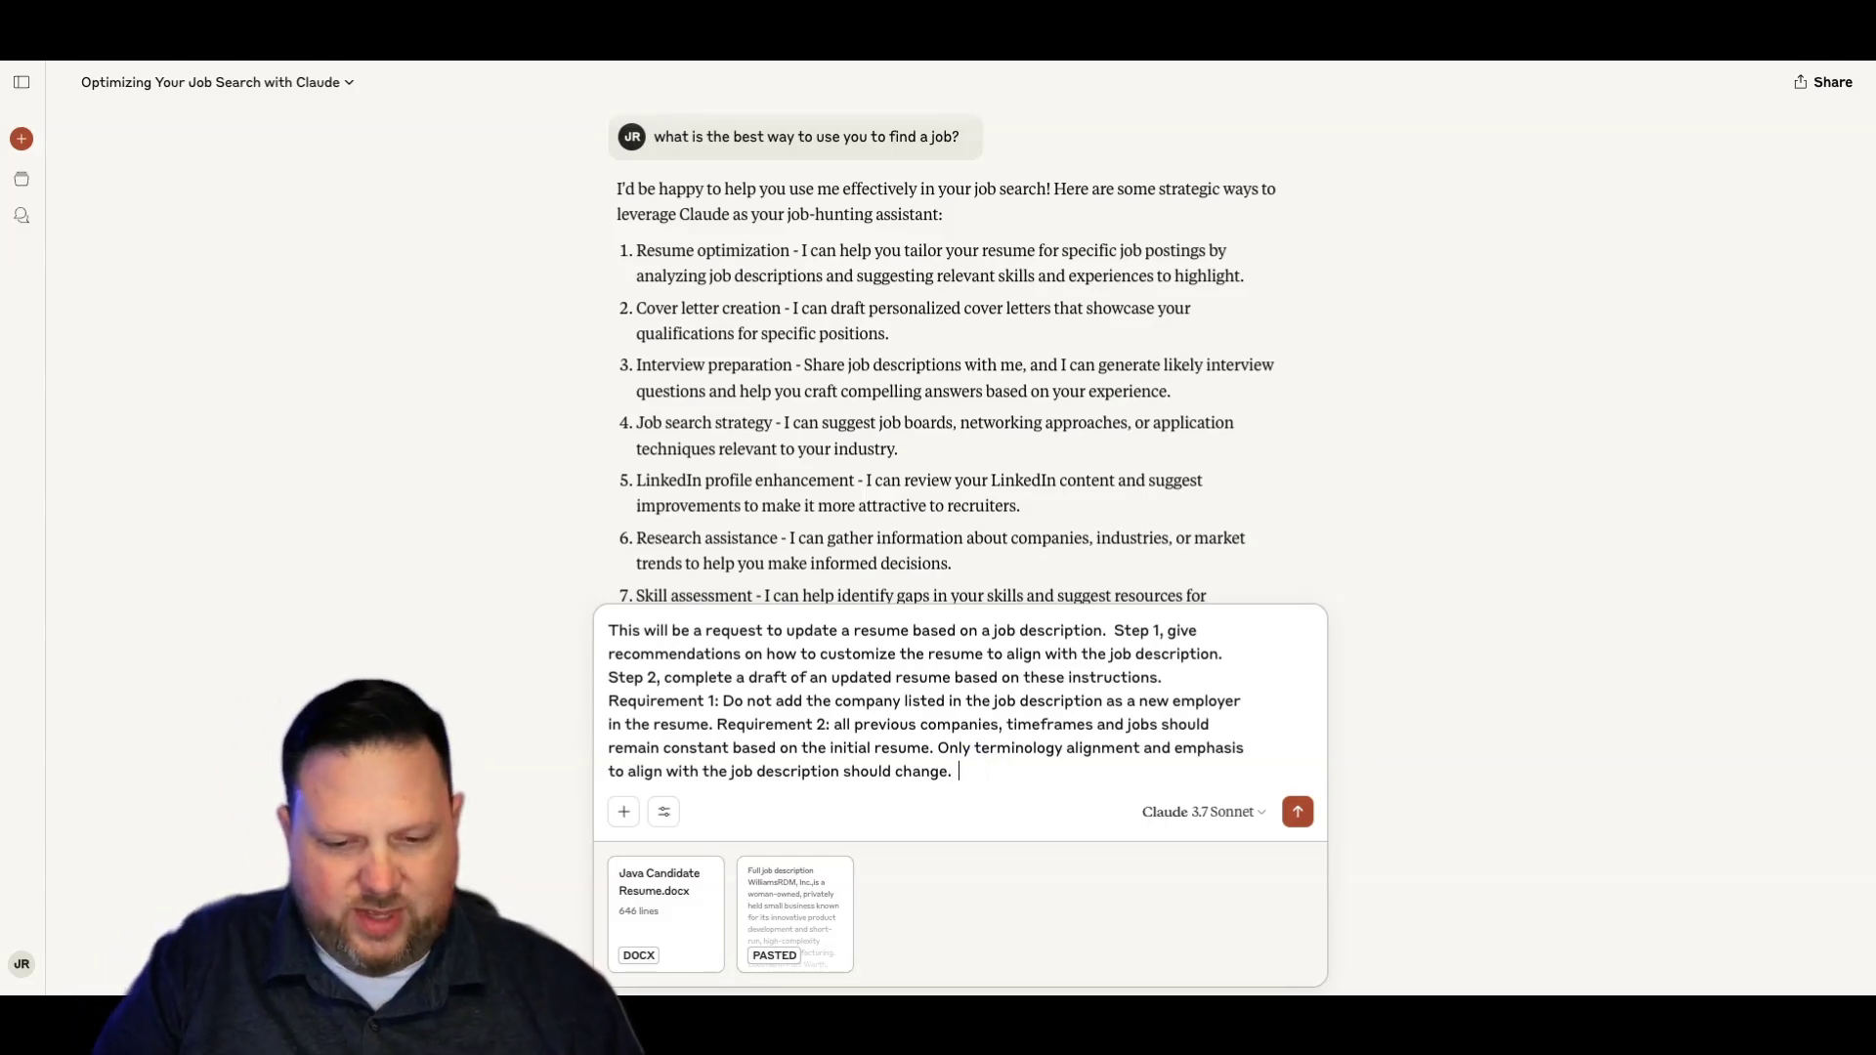
text(Step 3)
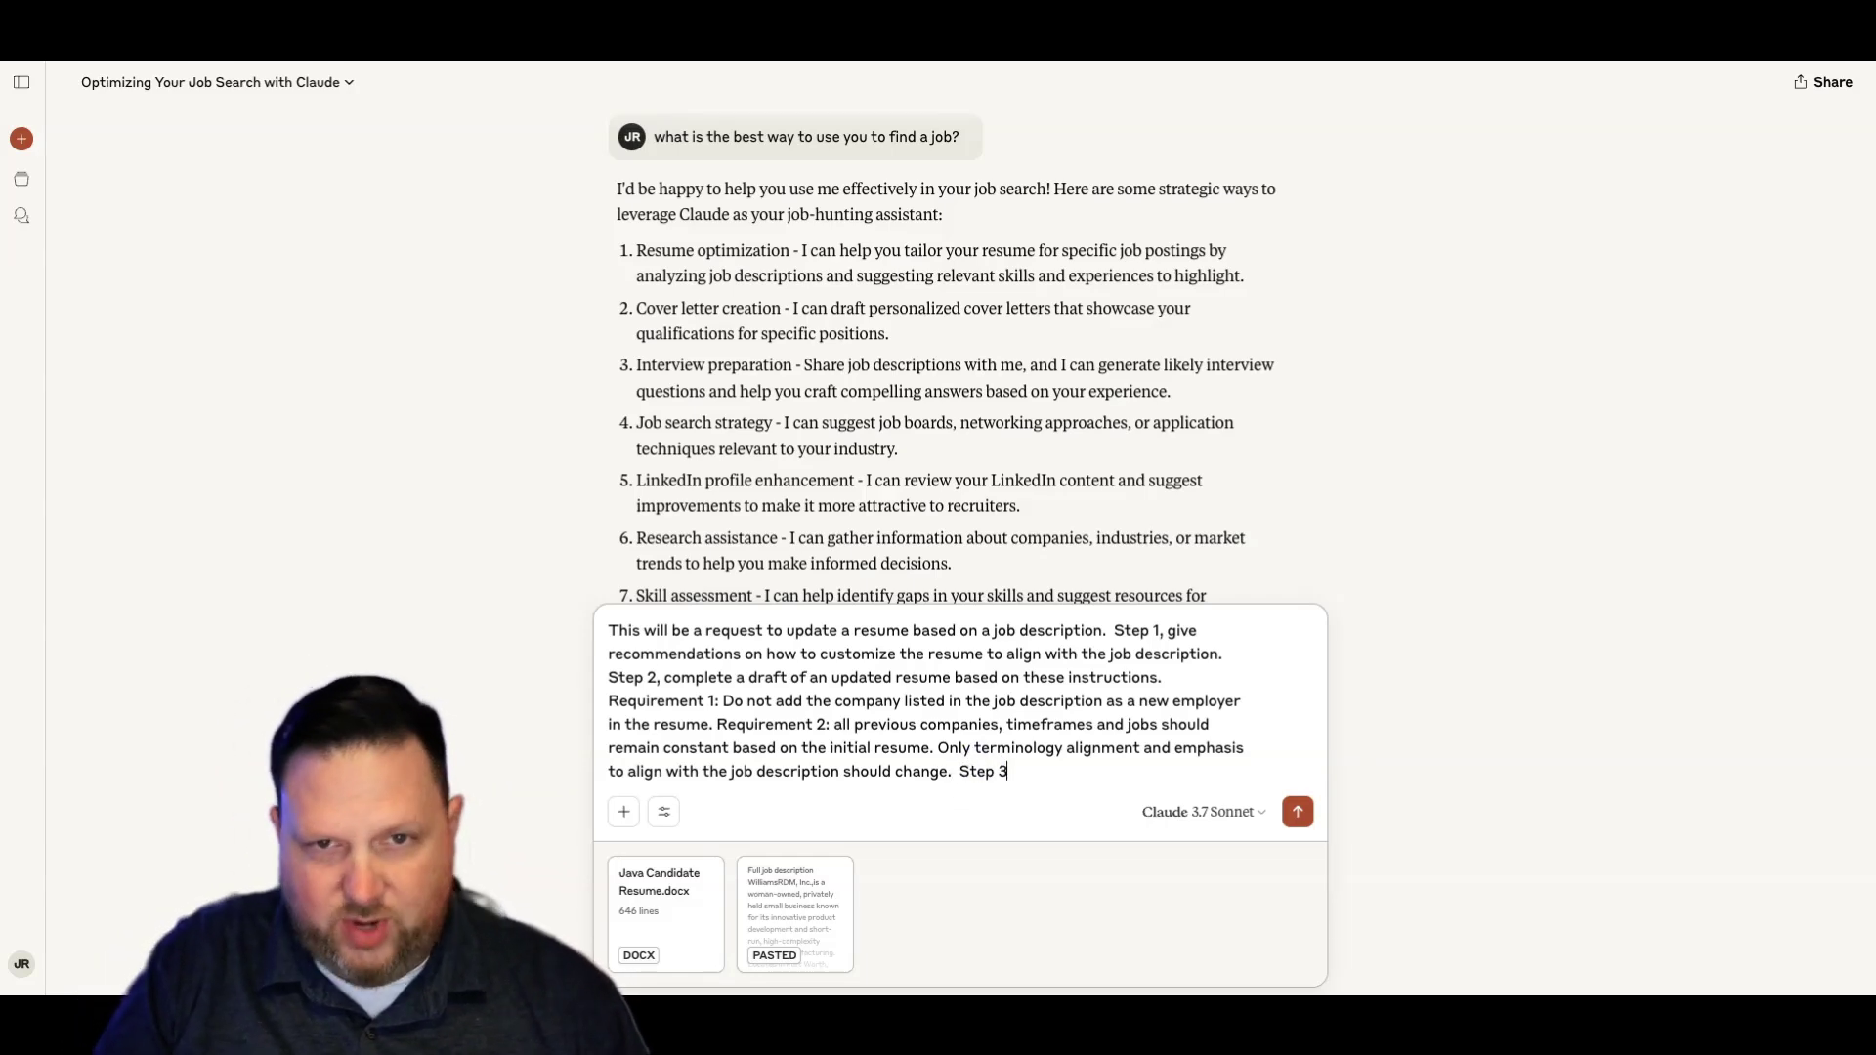
text(,)
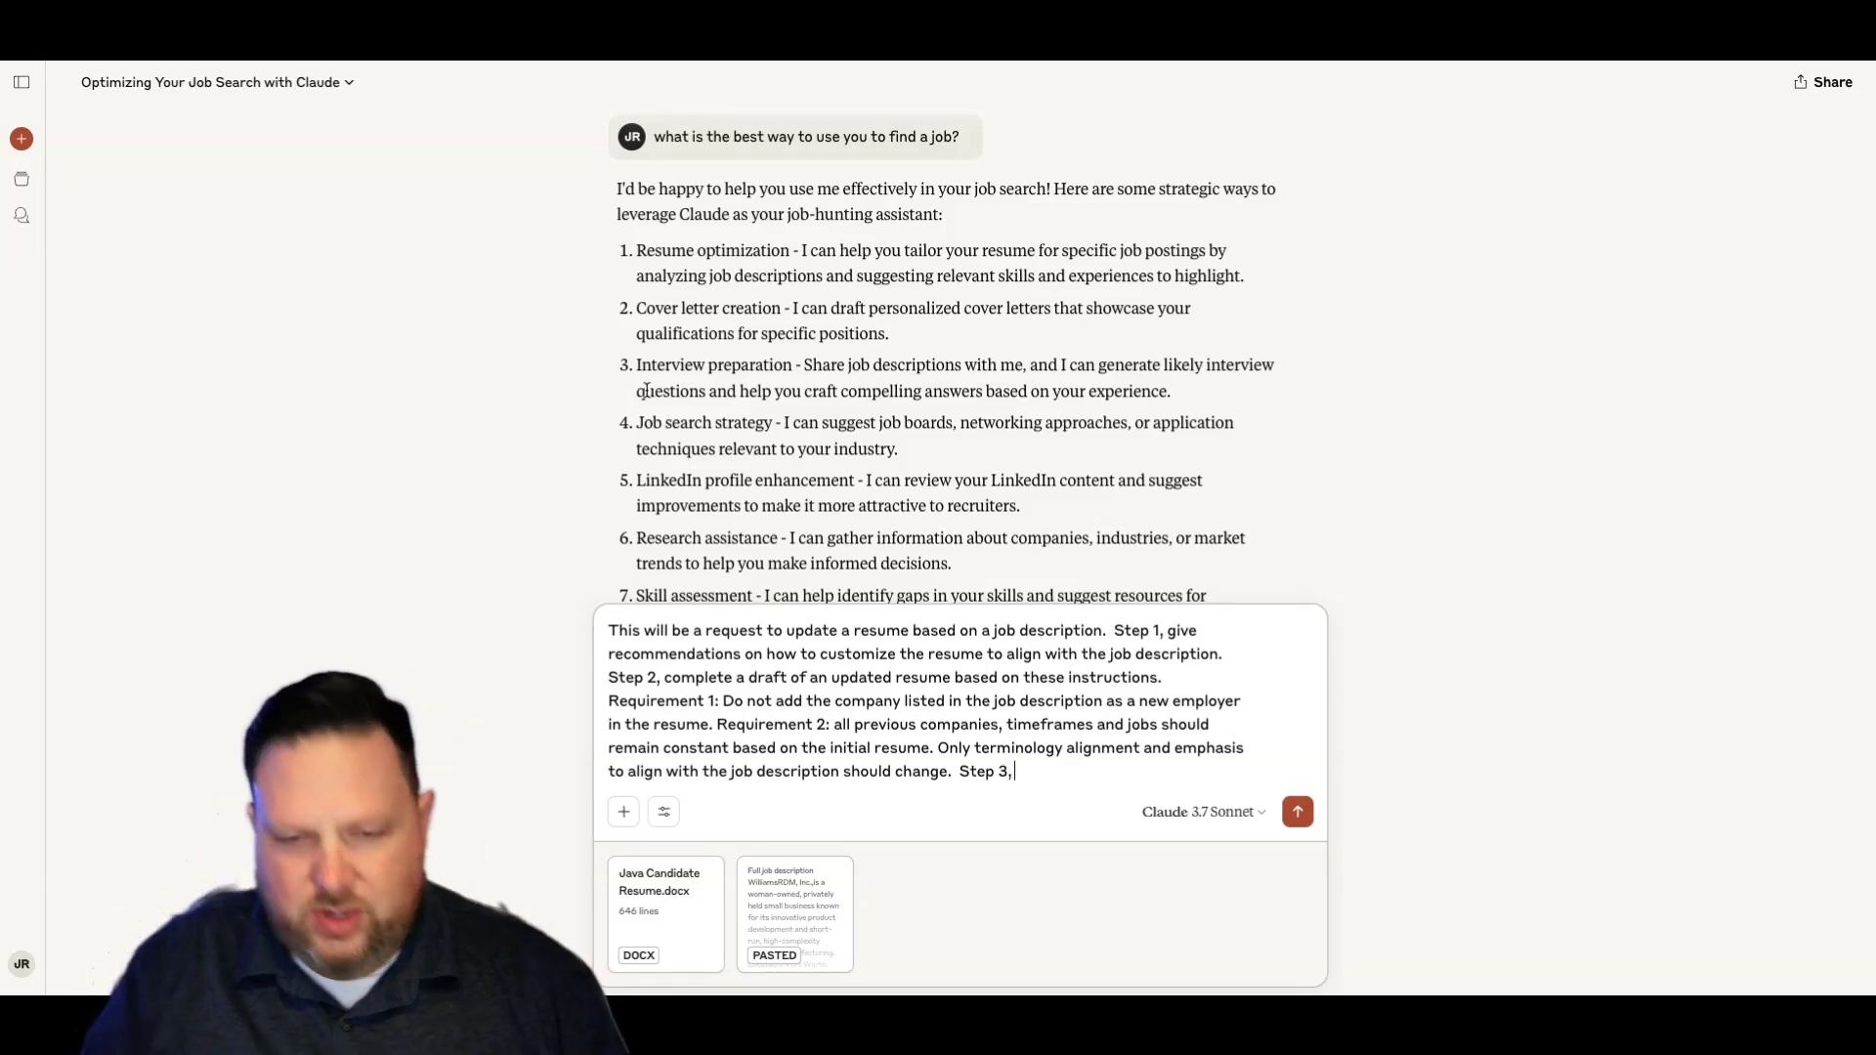
text(c)
text(reate sor)
key(BackSpace)
text(me sample in)
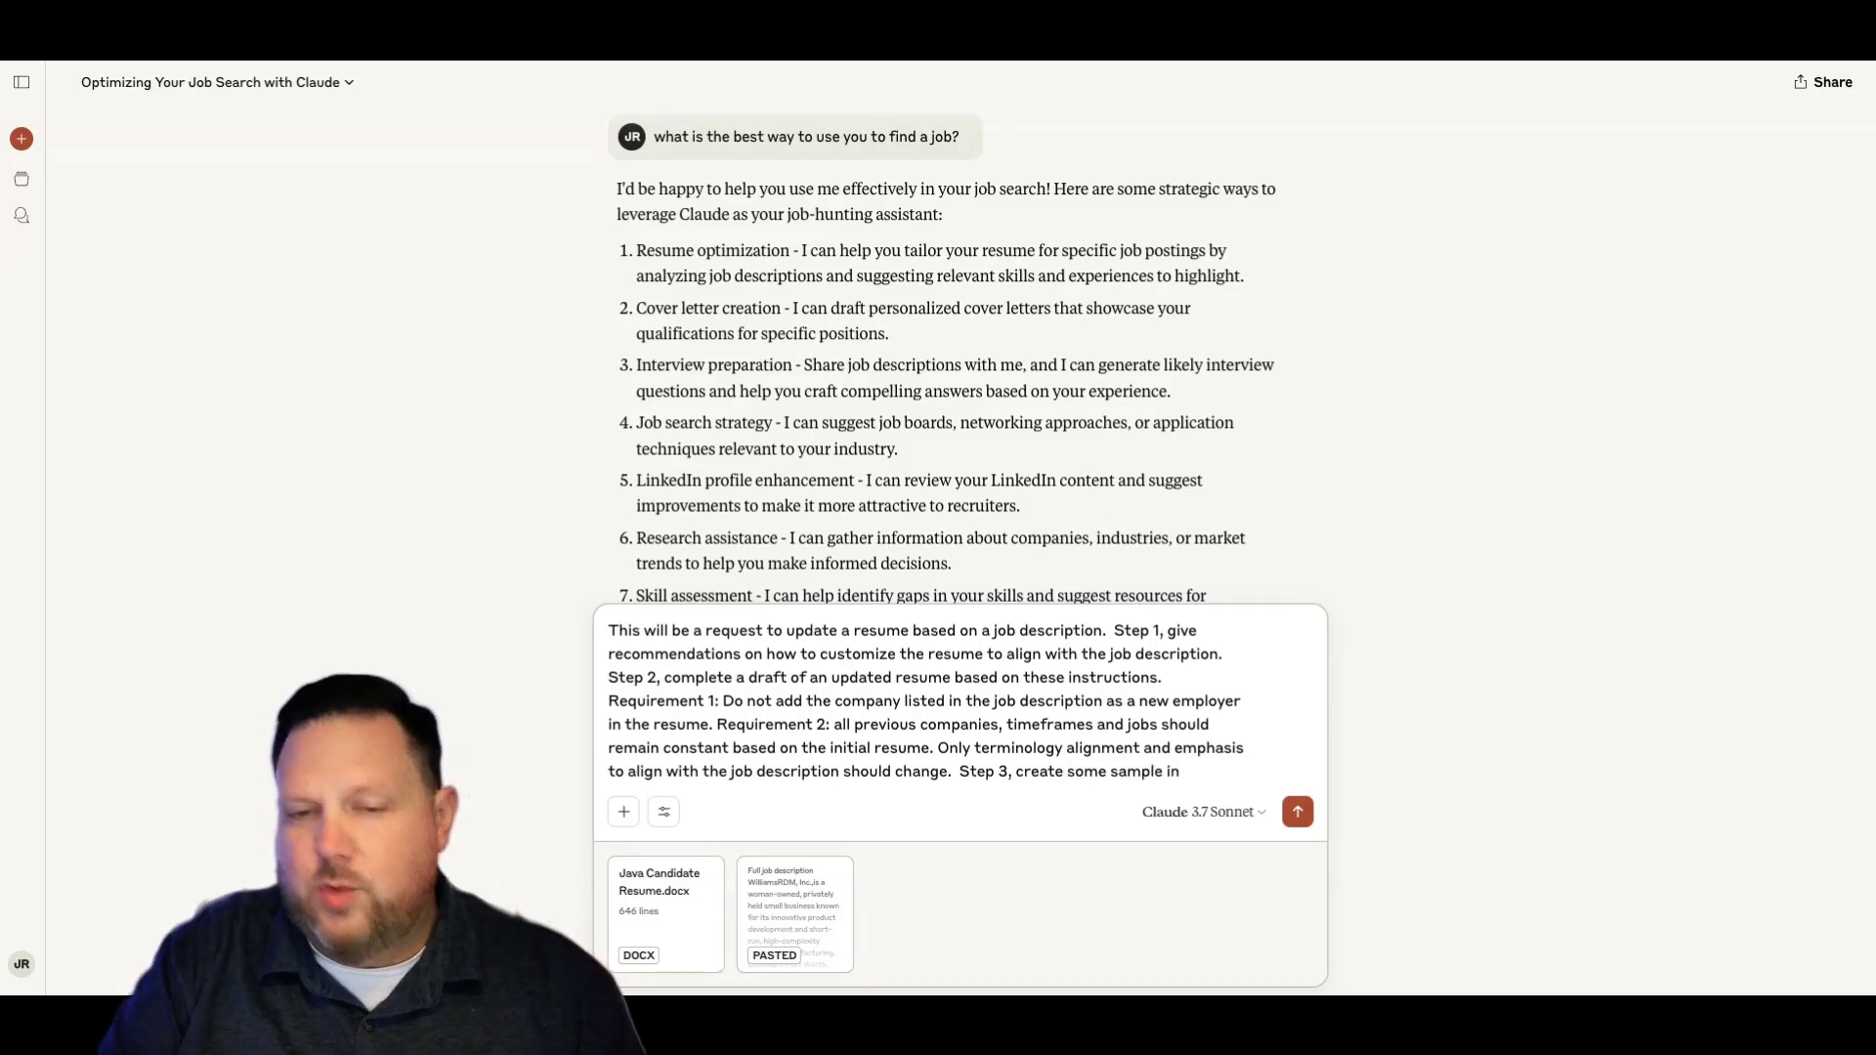
text(terview w)
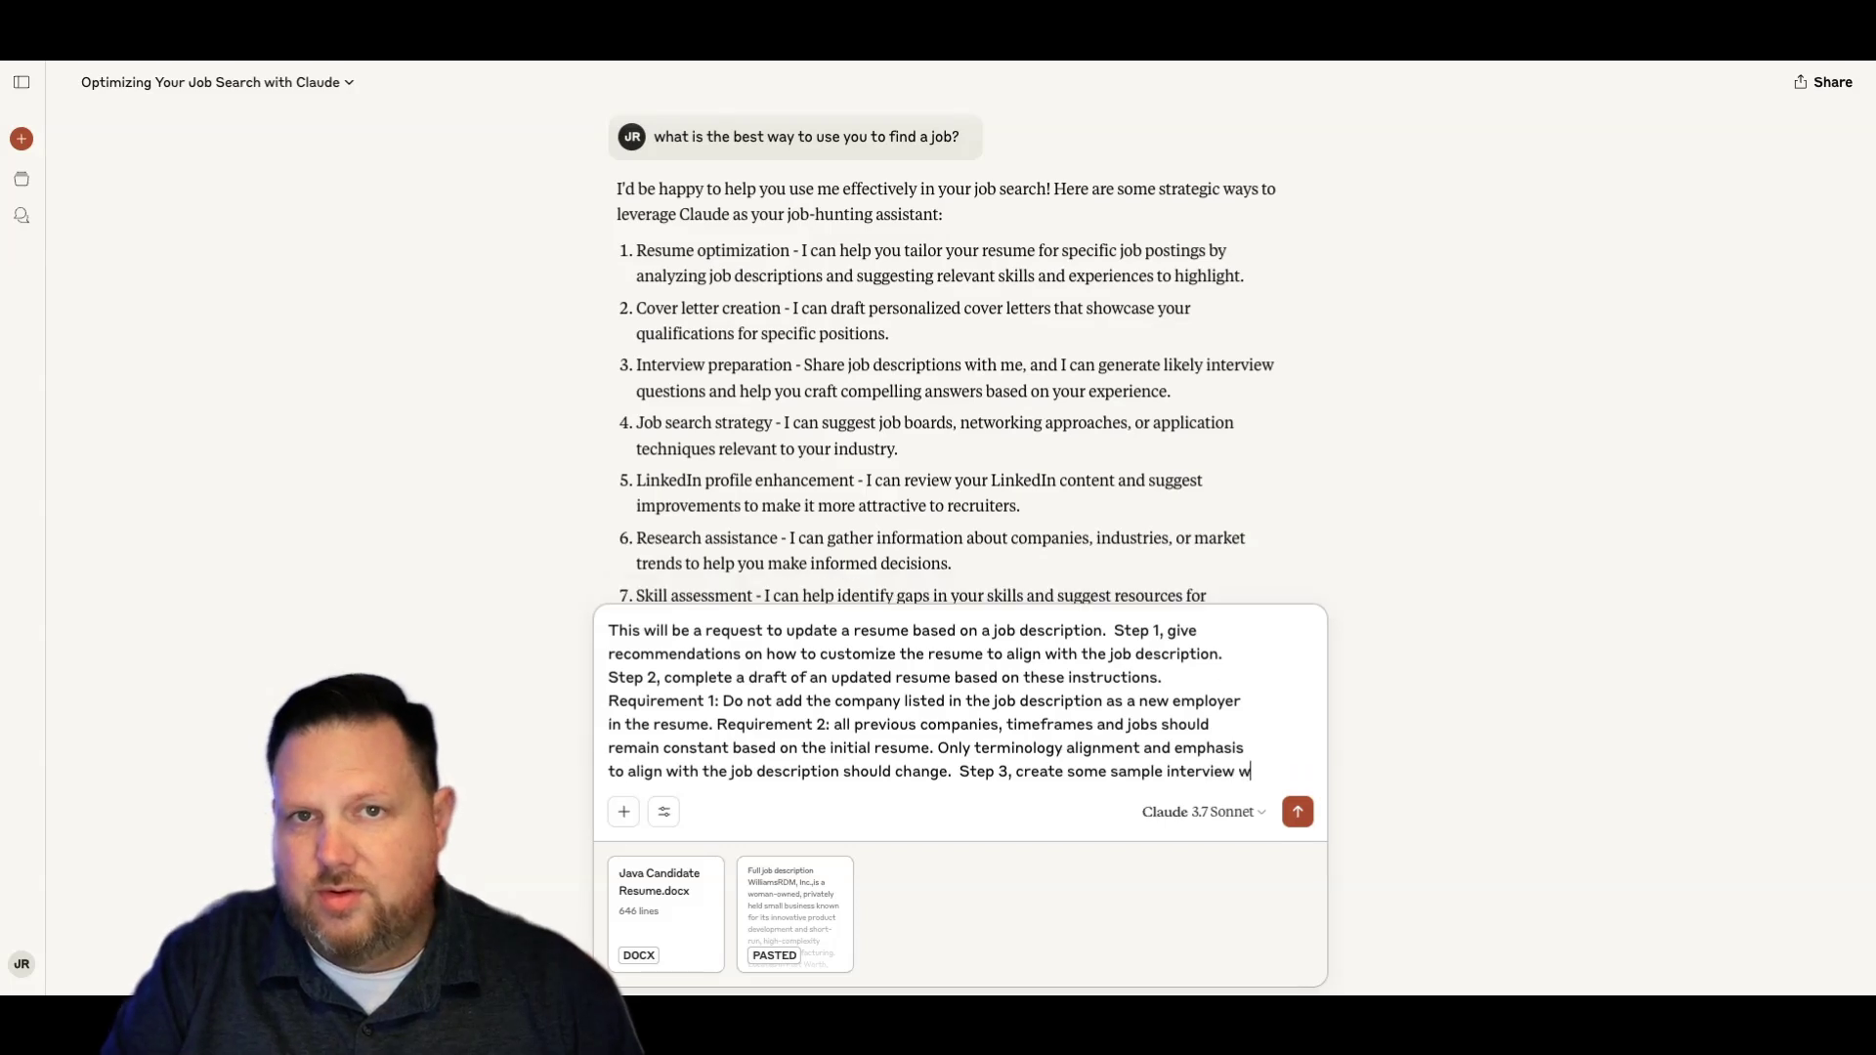
key(BackSpace)
text(ques)
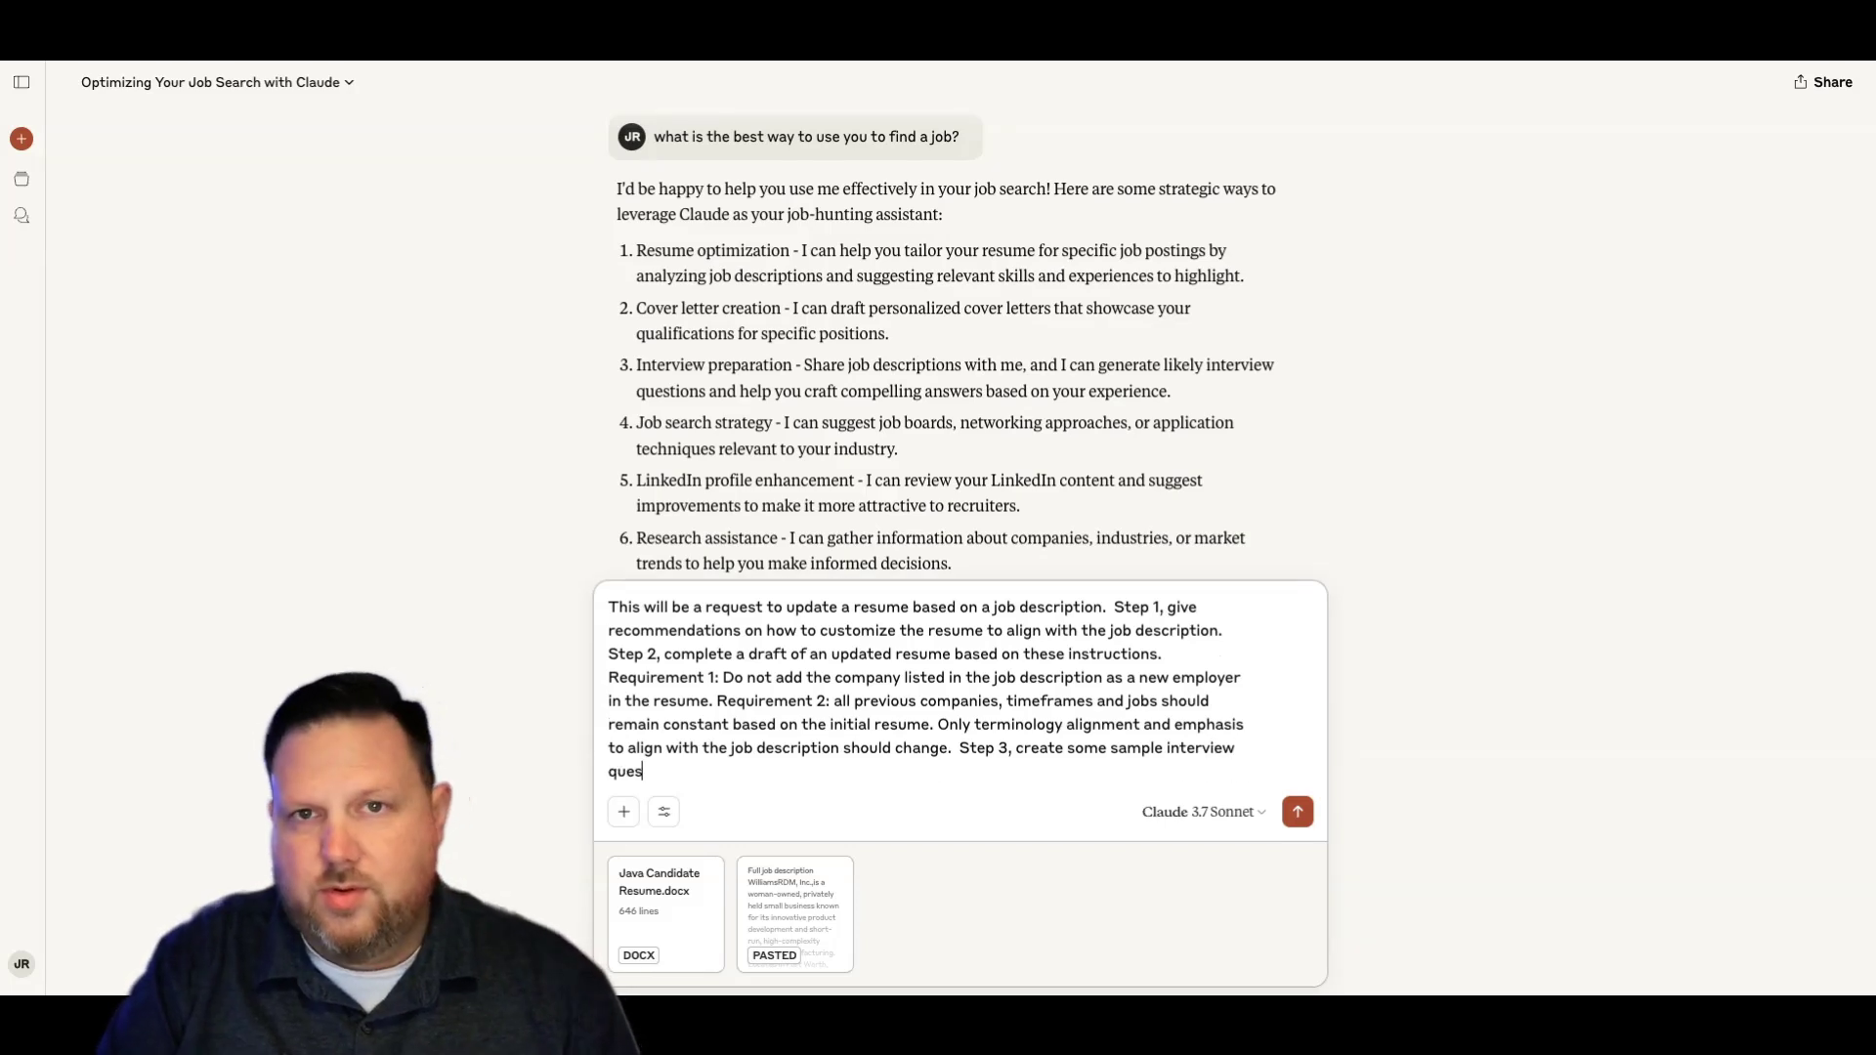
text(tions that)
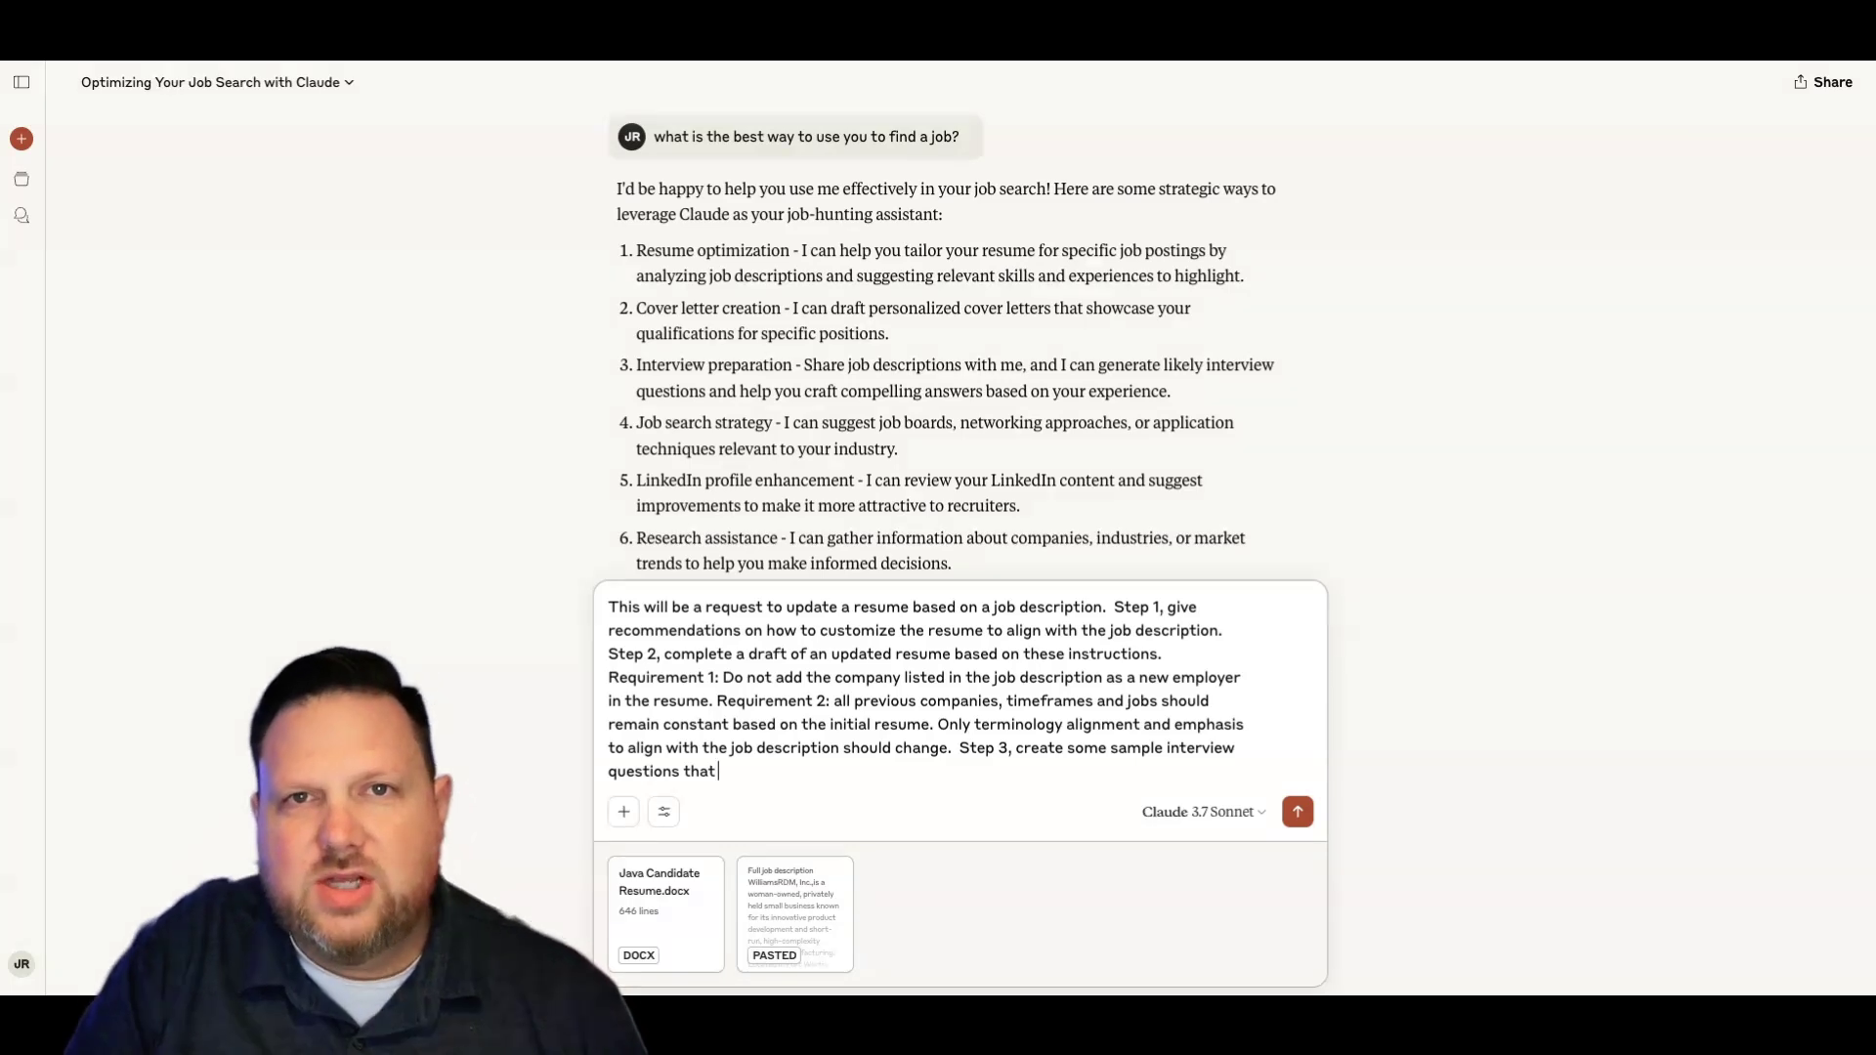
text( will help me prepare for an interview for)
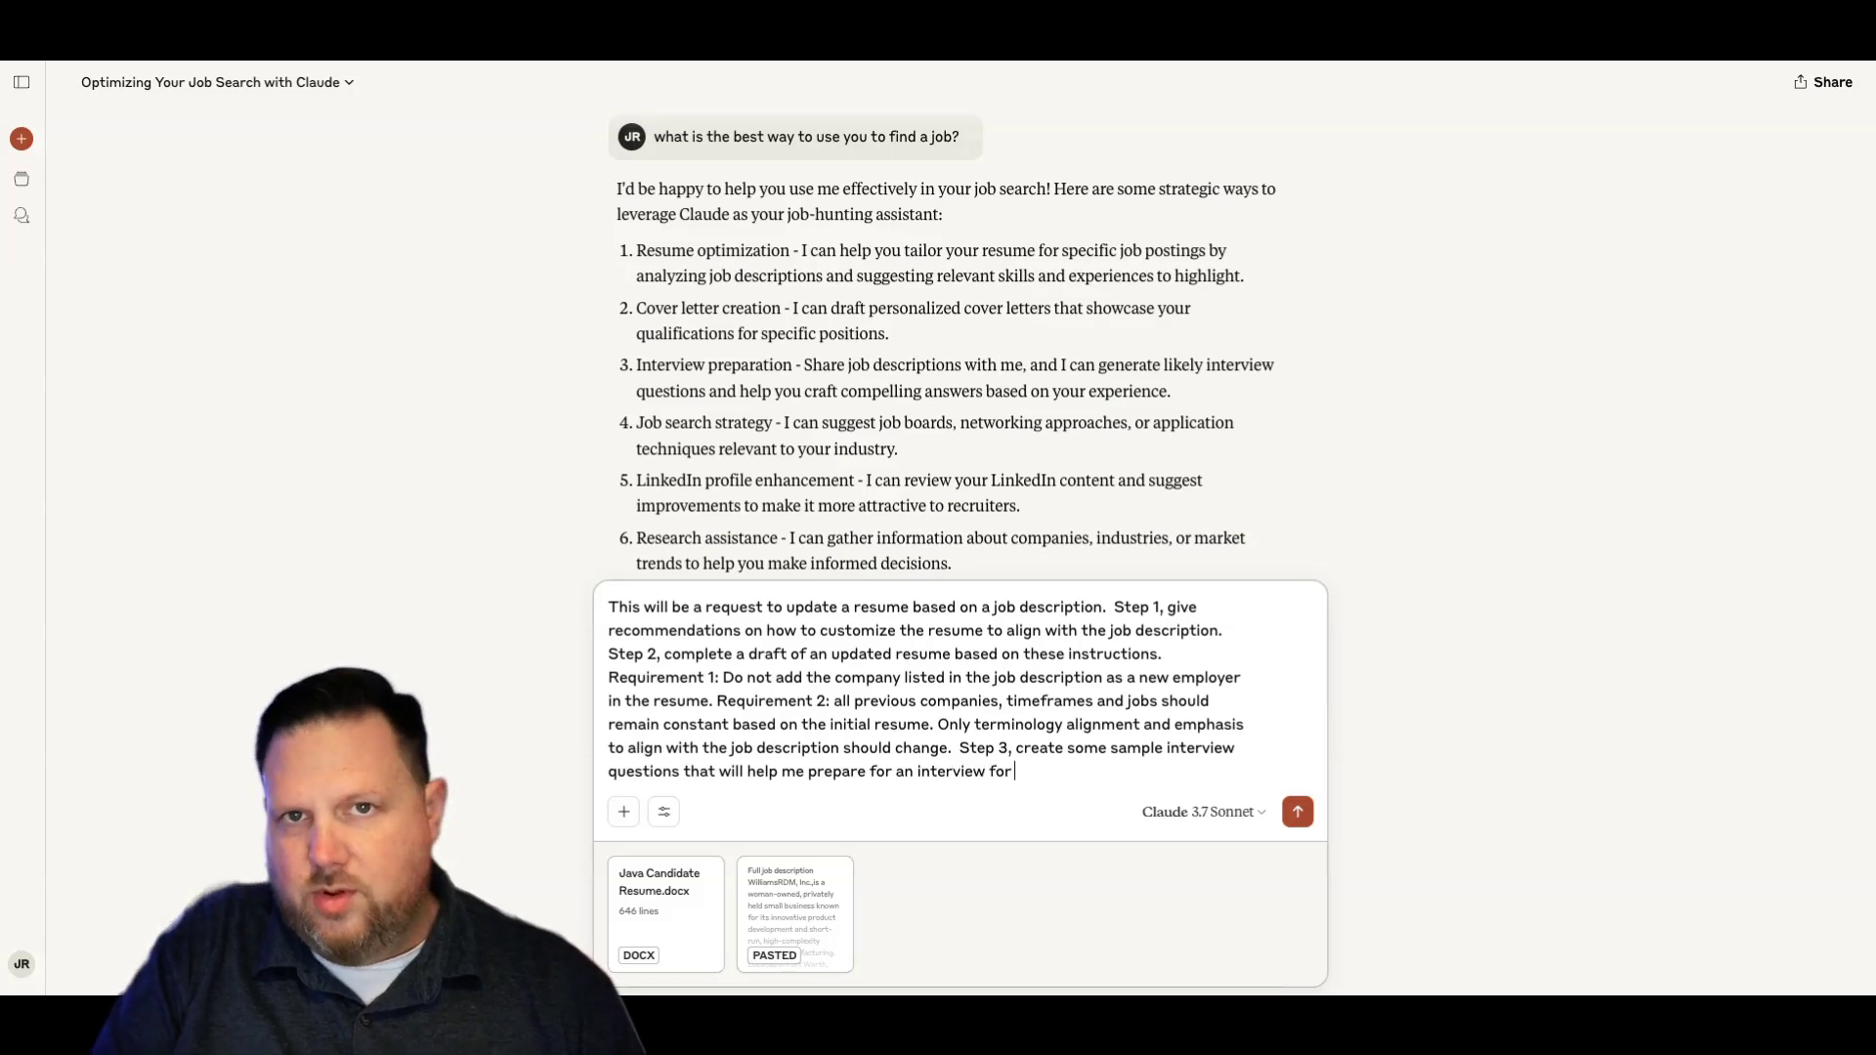
text( this specific jo)
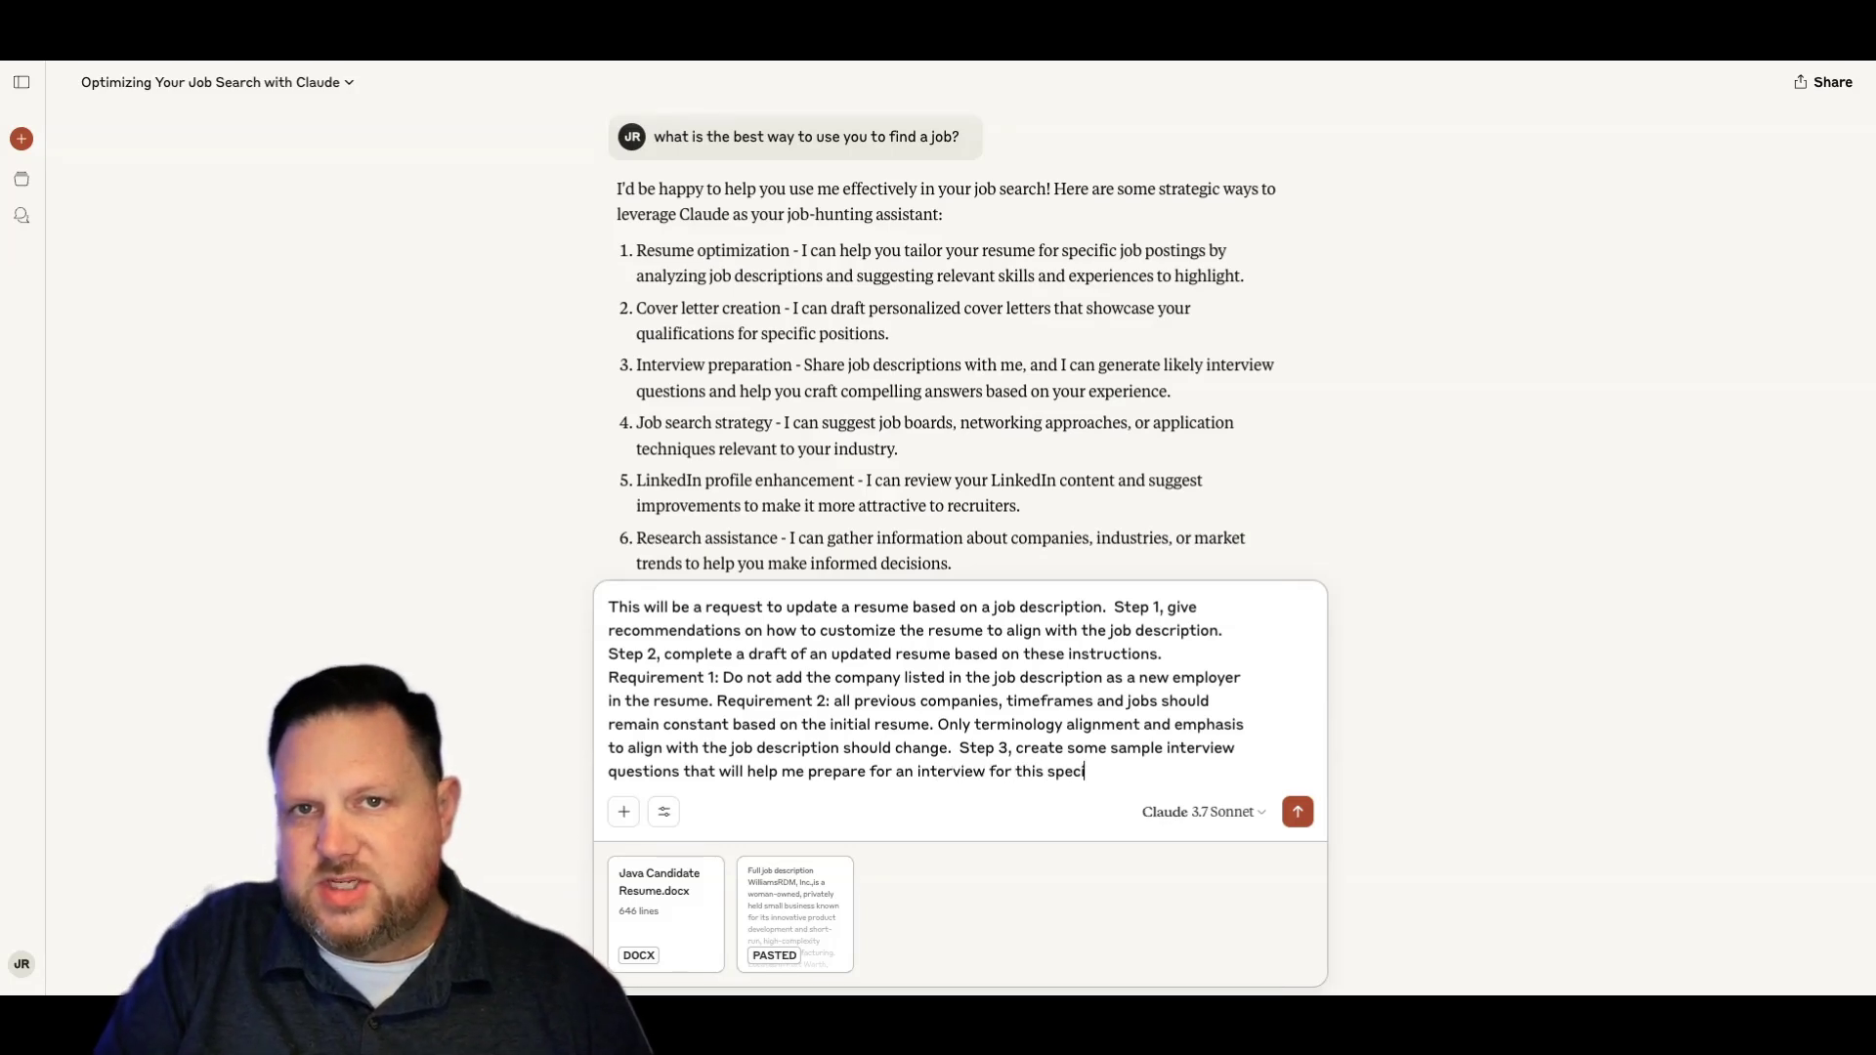
text(b)
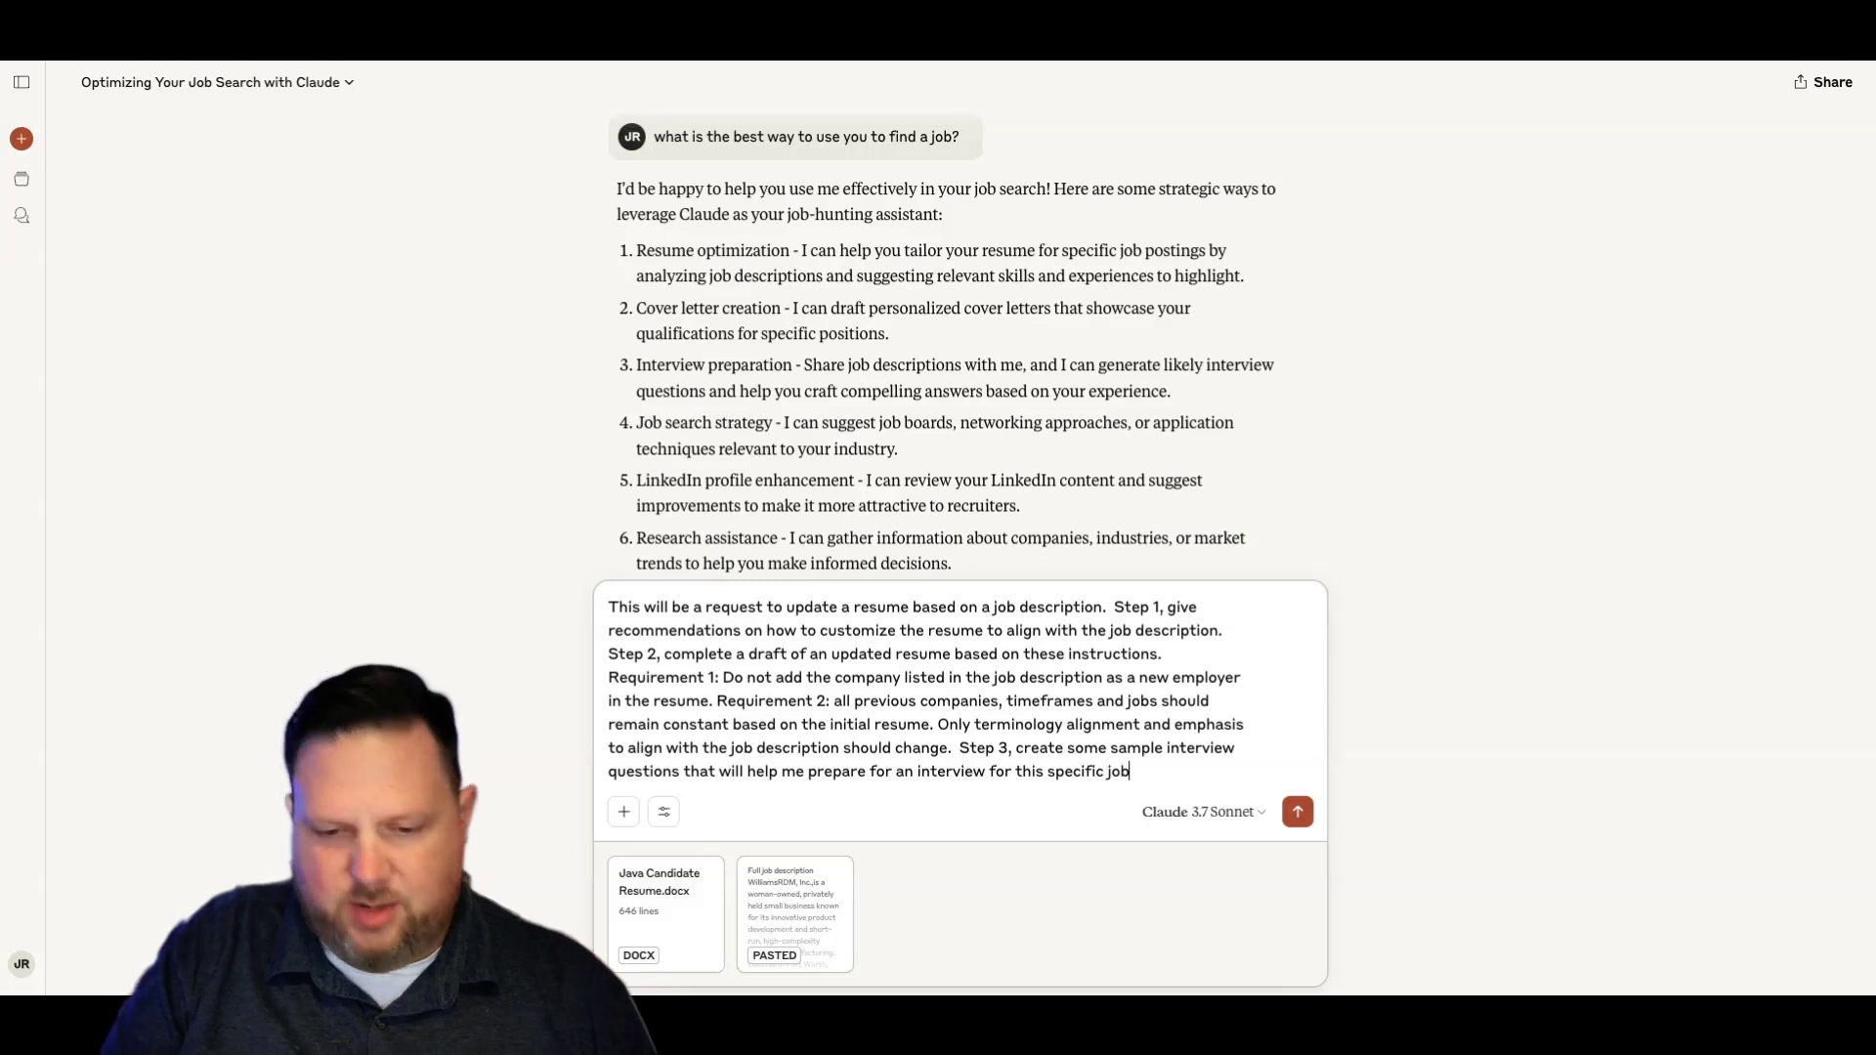
text(.  Make)
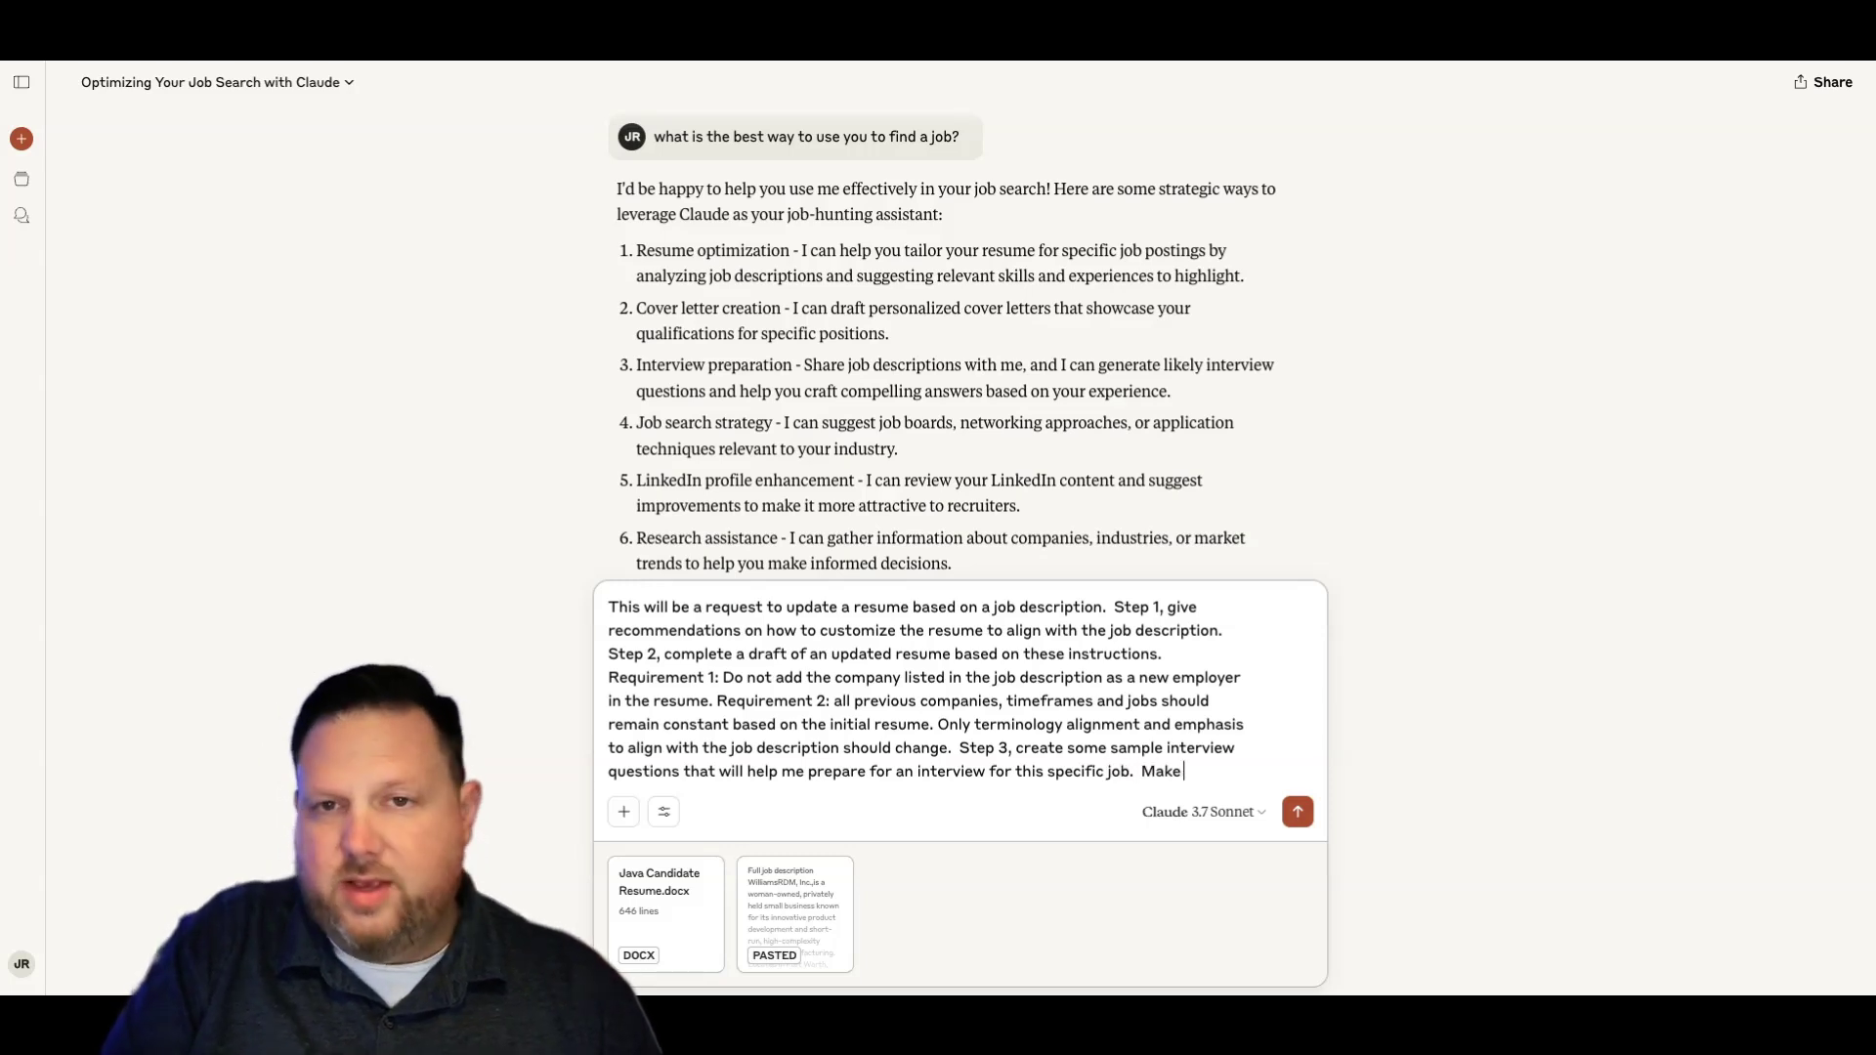
text( sure you )
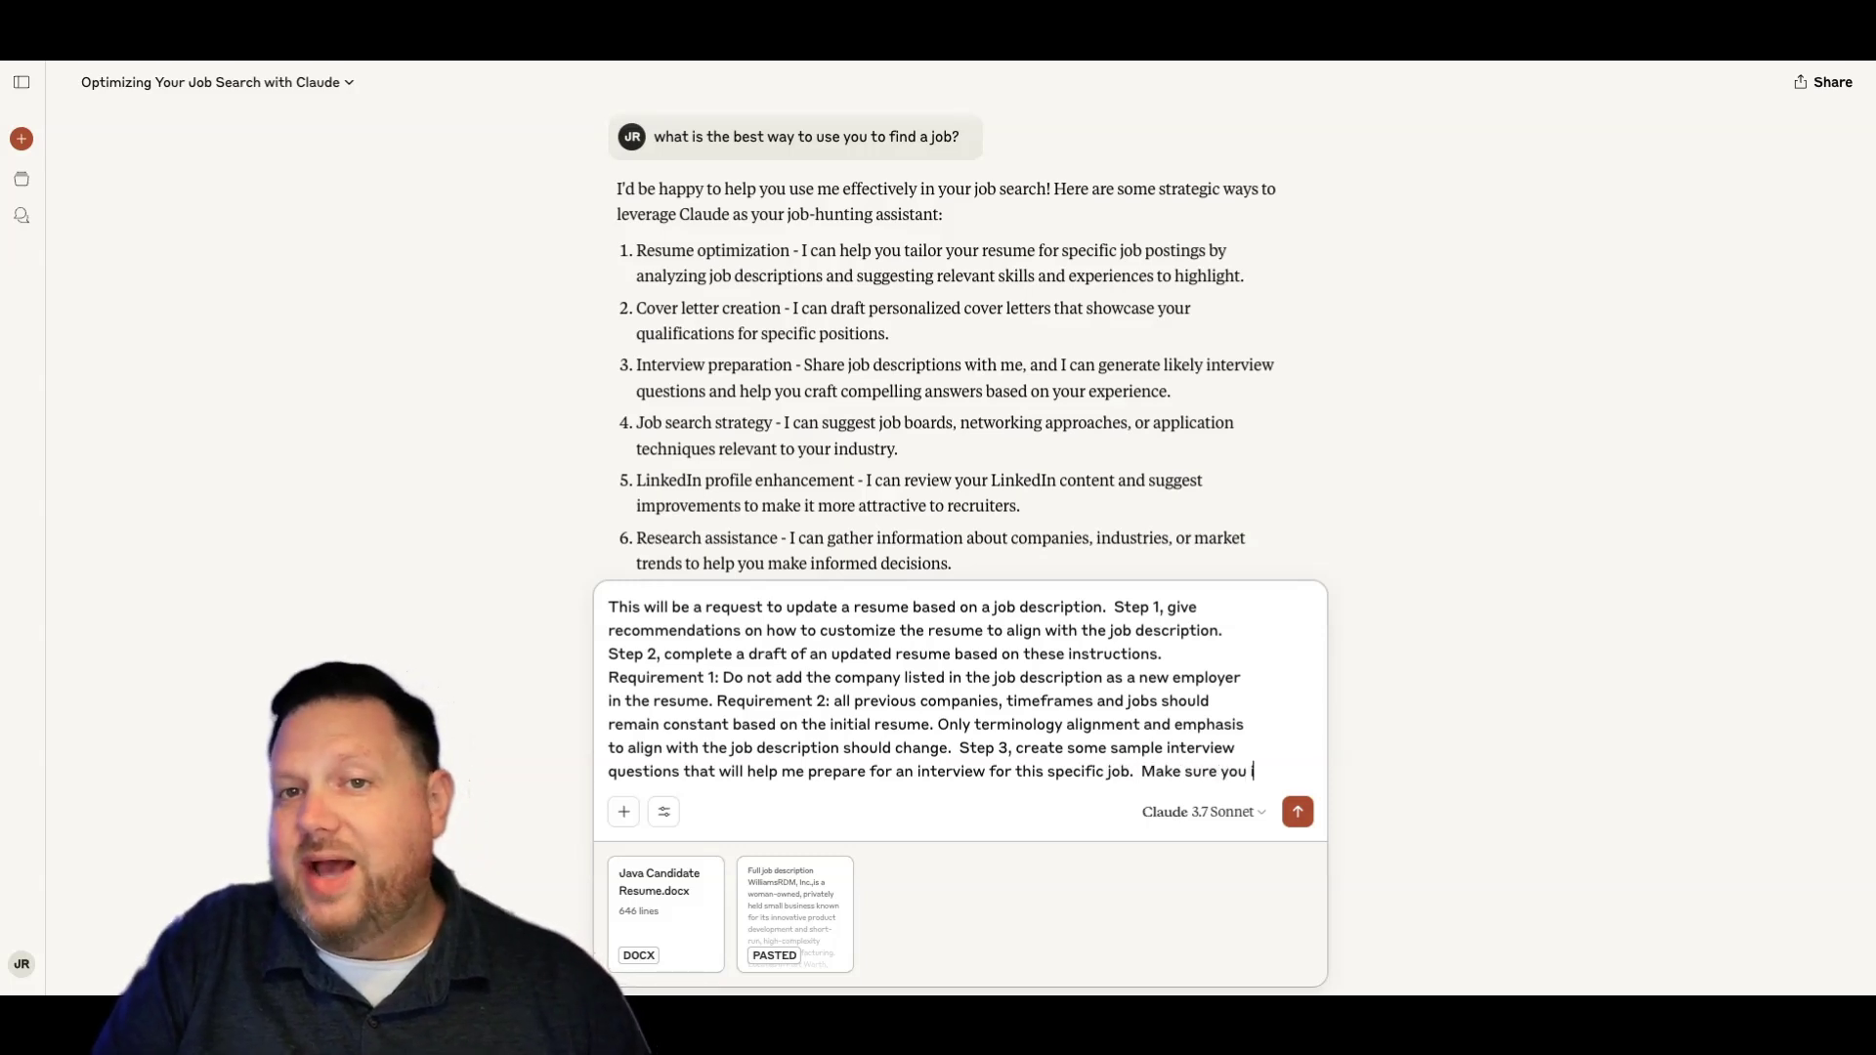
text(identify gaps in )
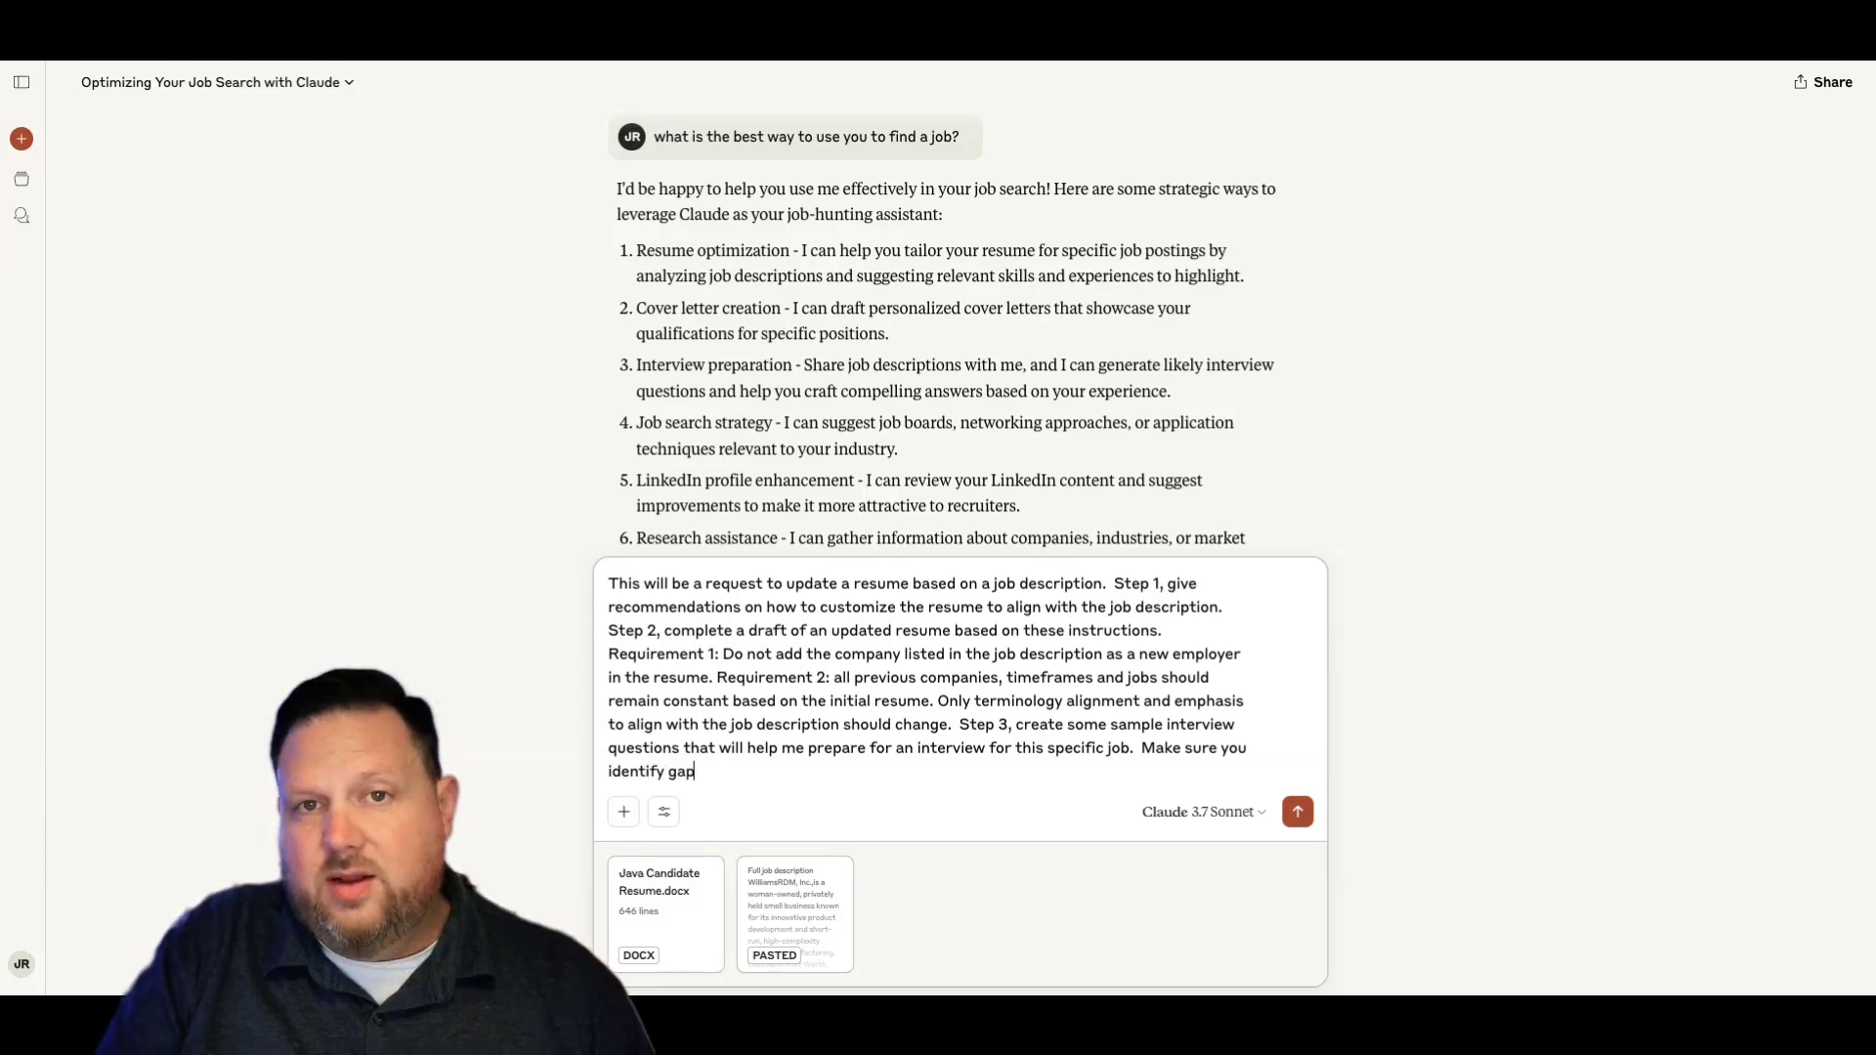
text(my)
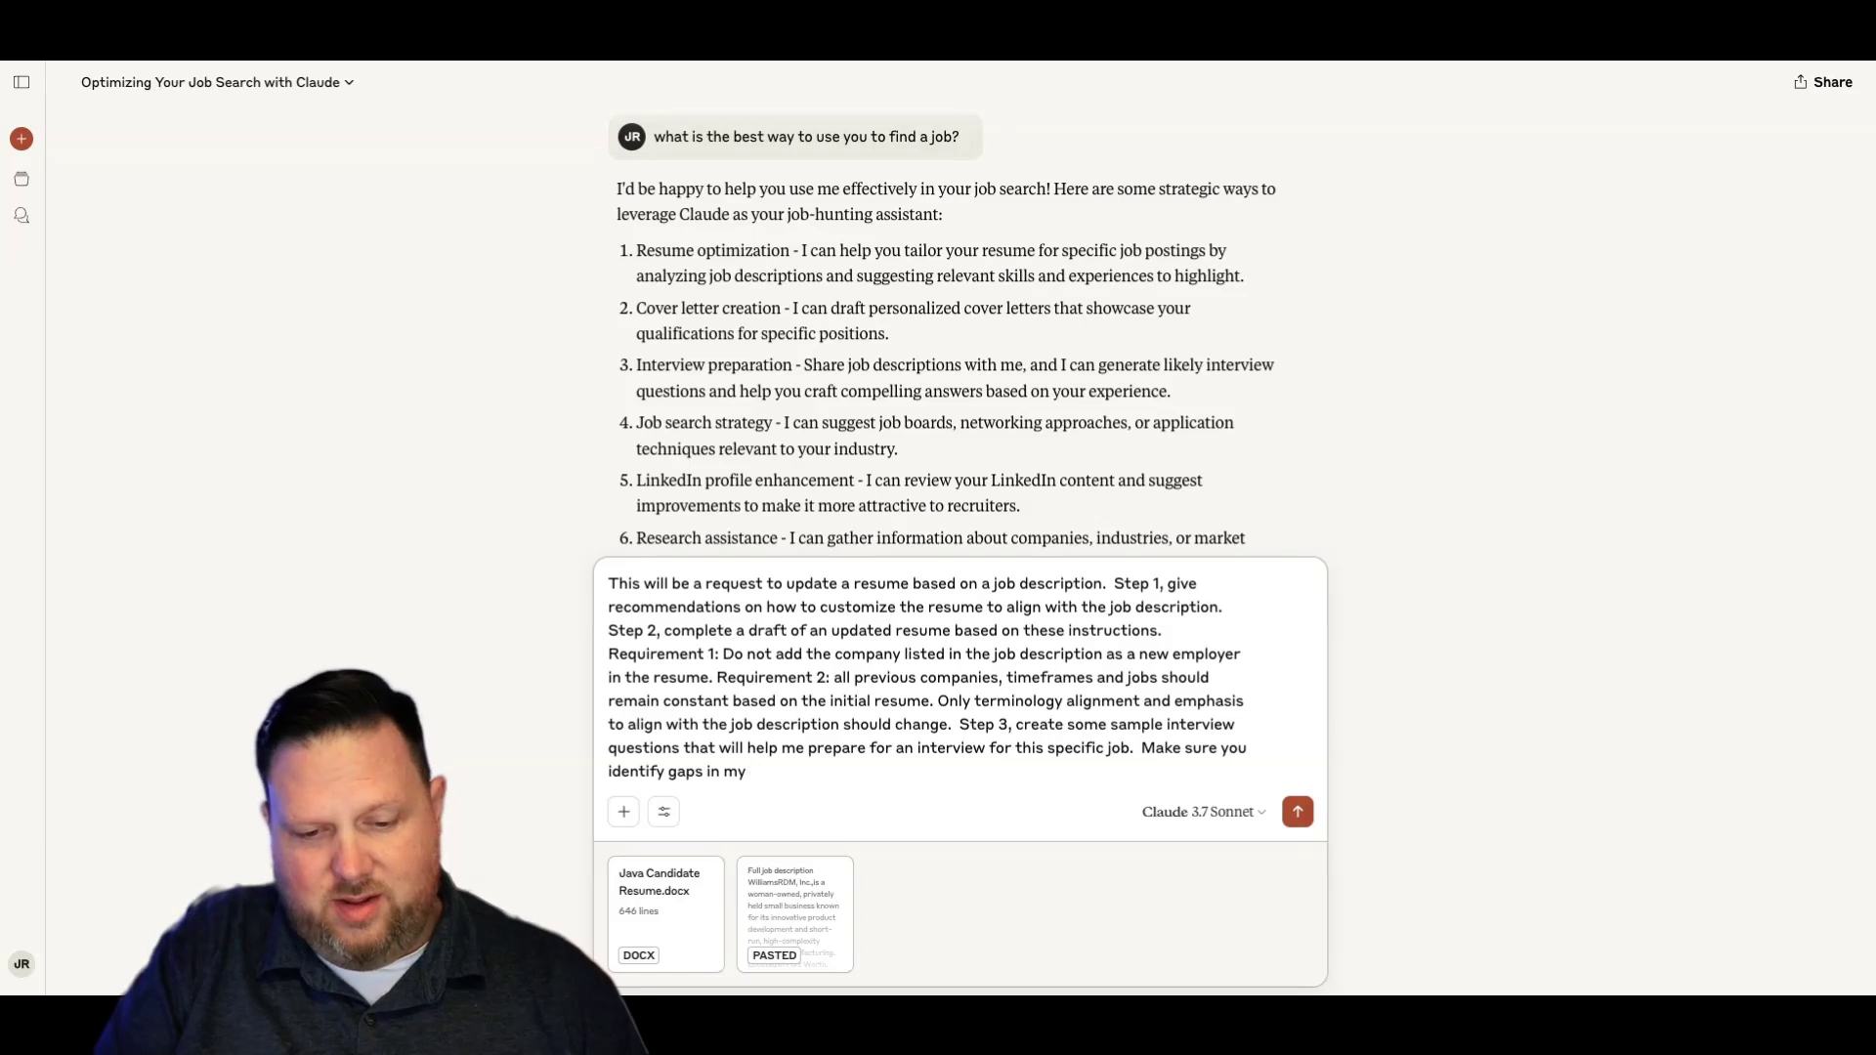
text( experience)
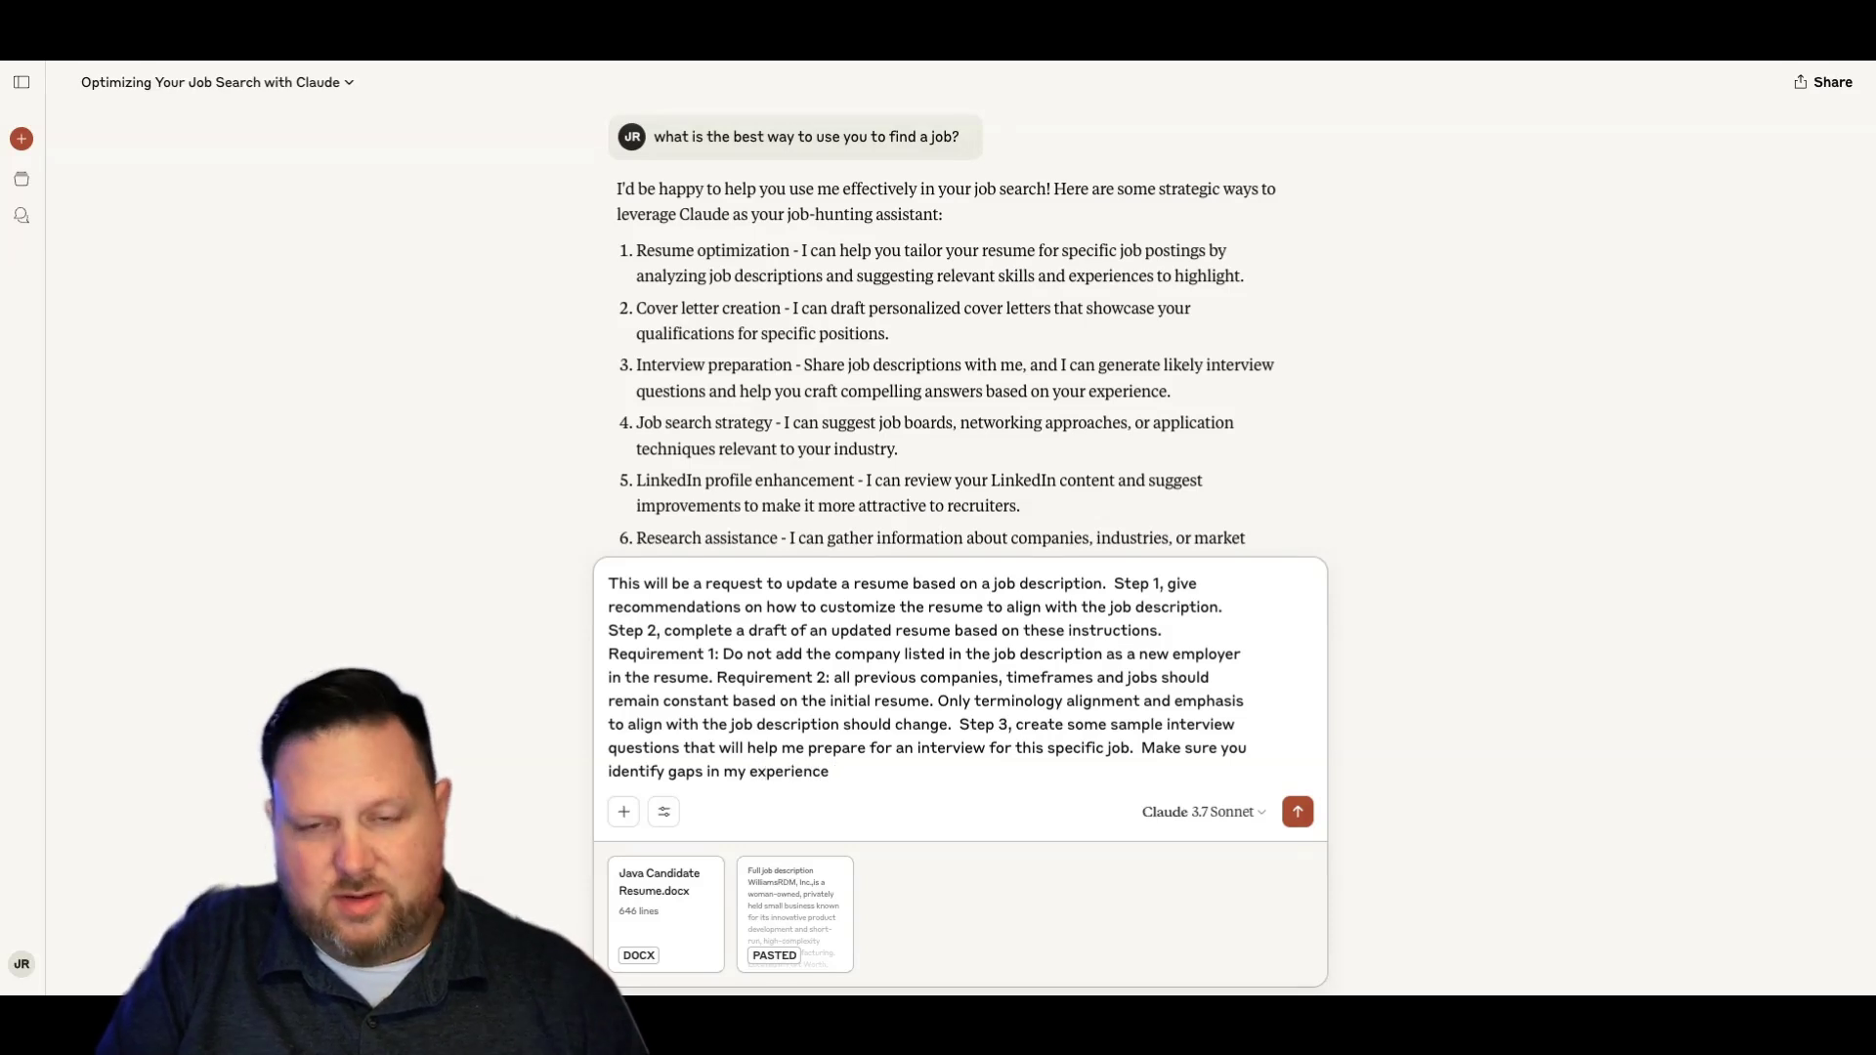
text( based on the job)
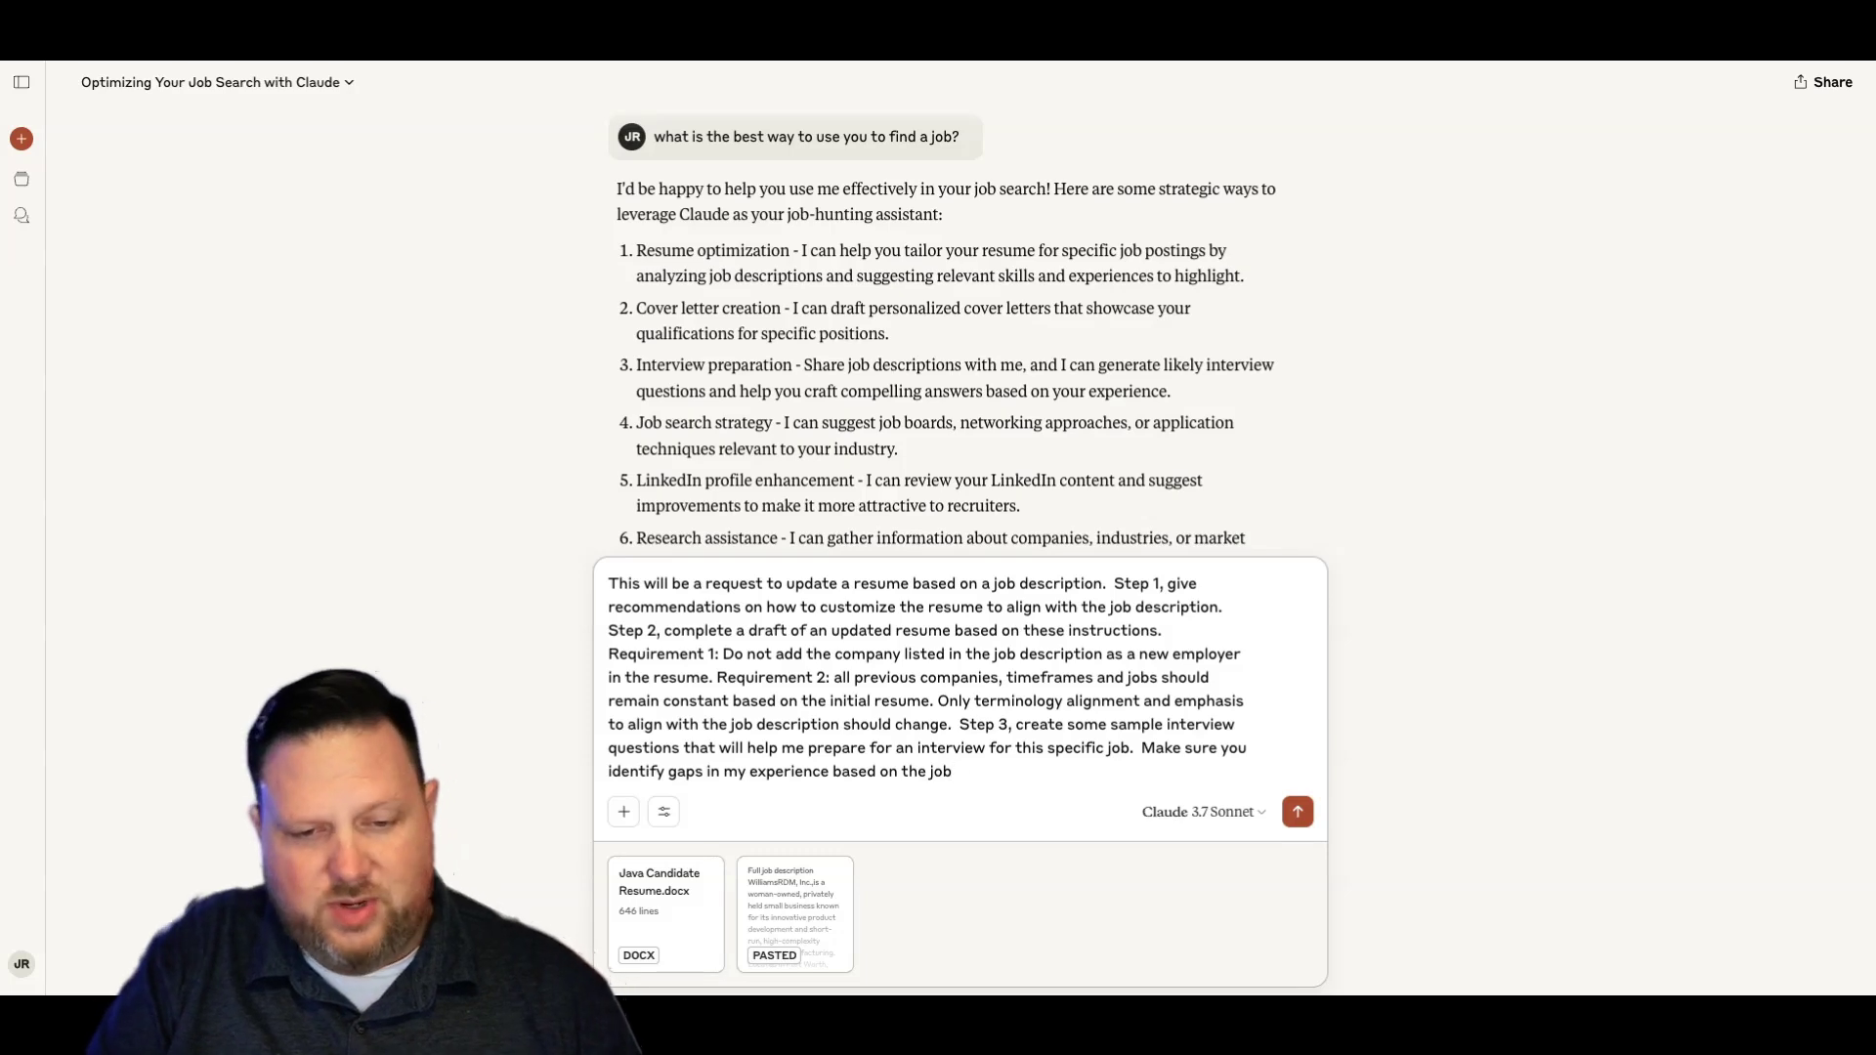
text( description requirements.)
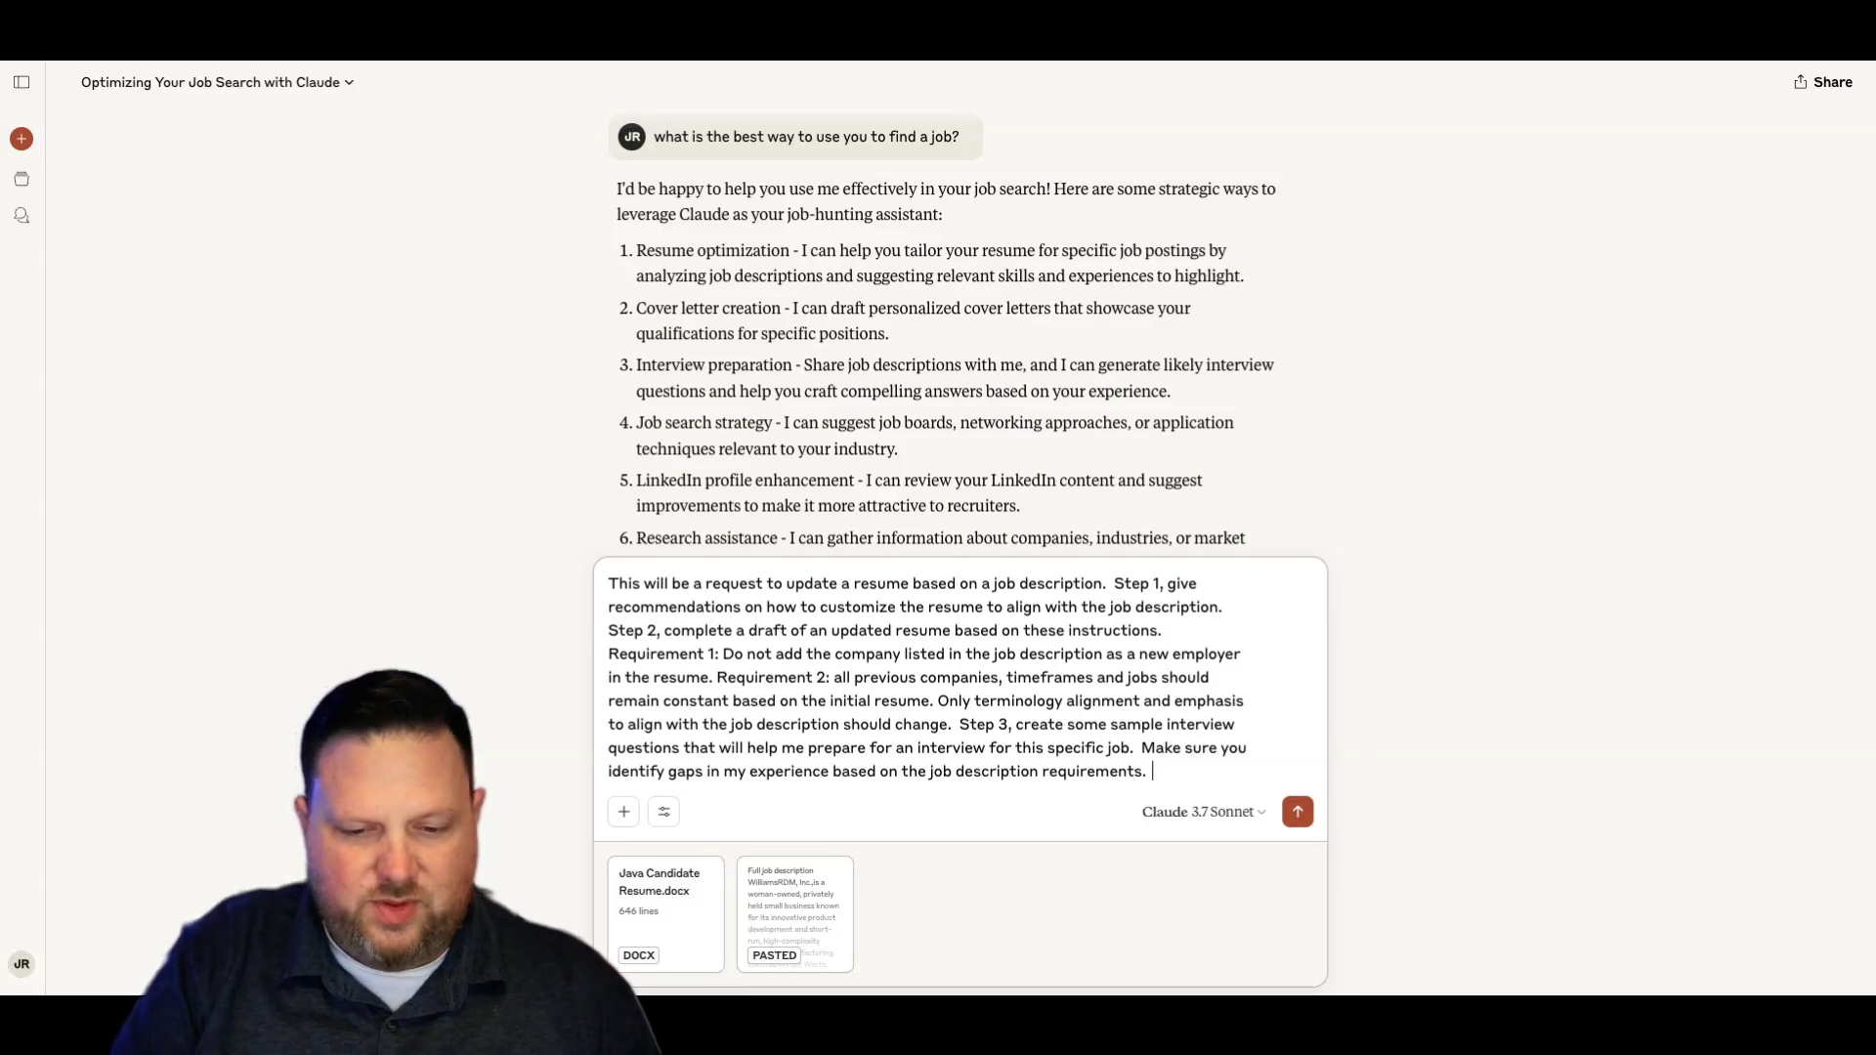
text(  Step4,)
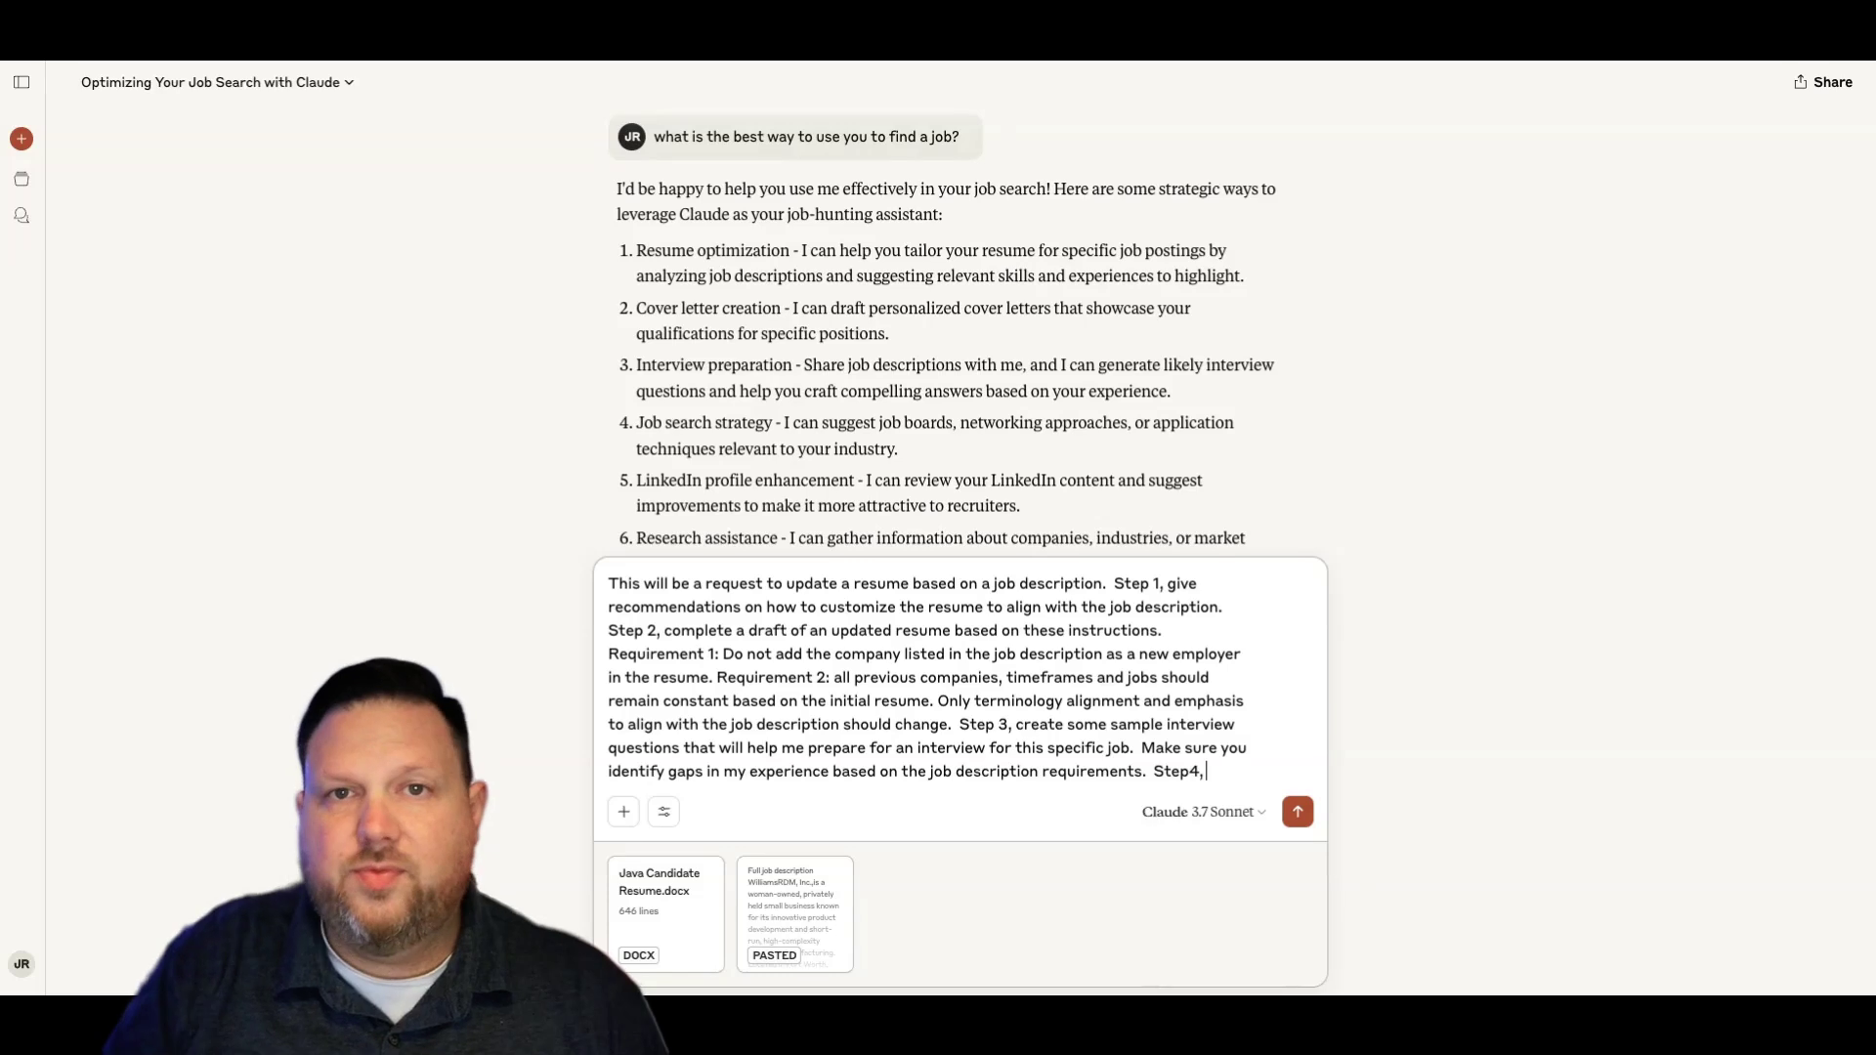
text(research online to identify companies I should apply to who have jobs that match my)
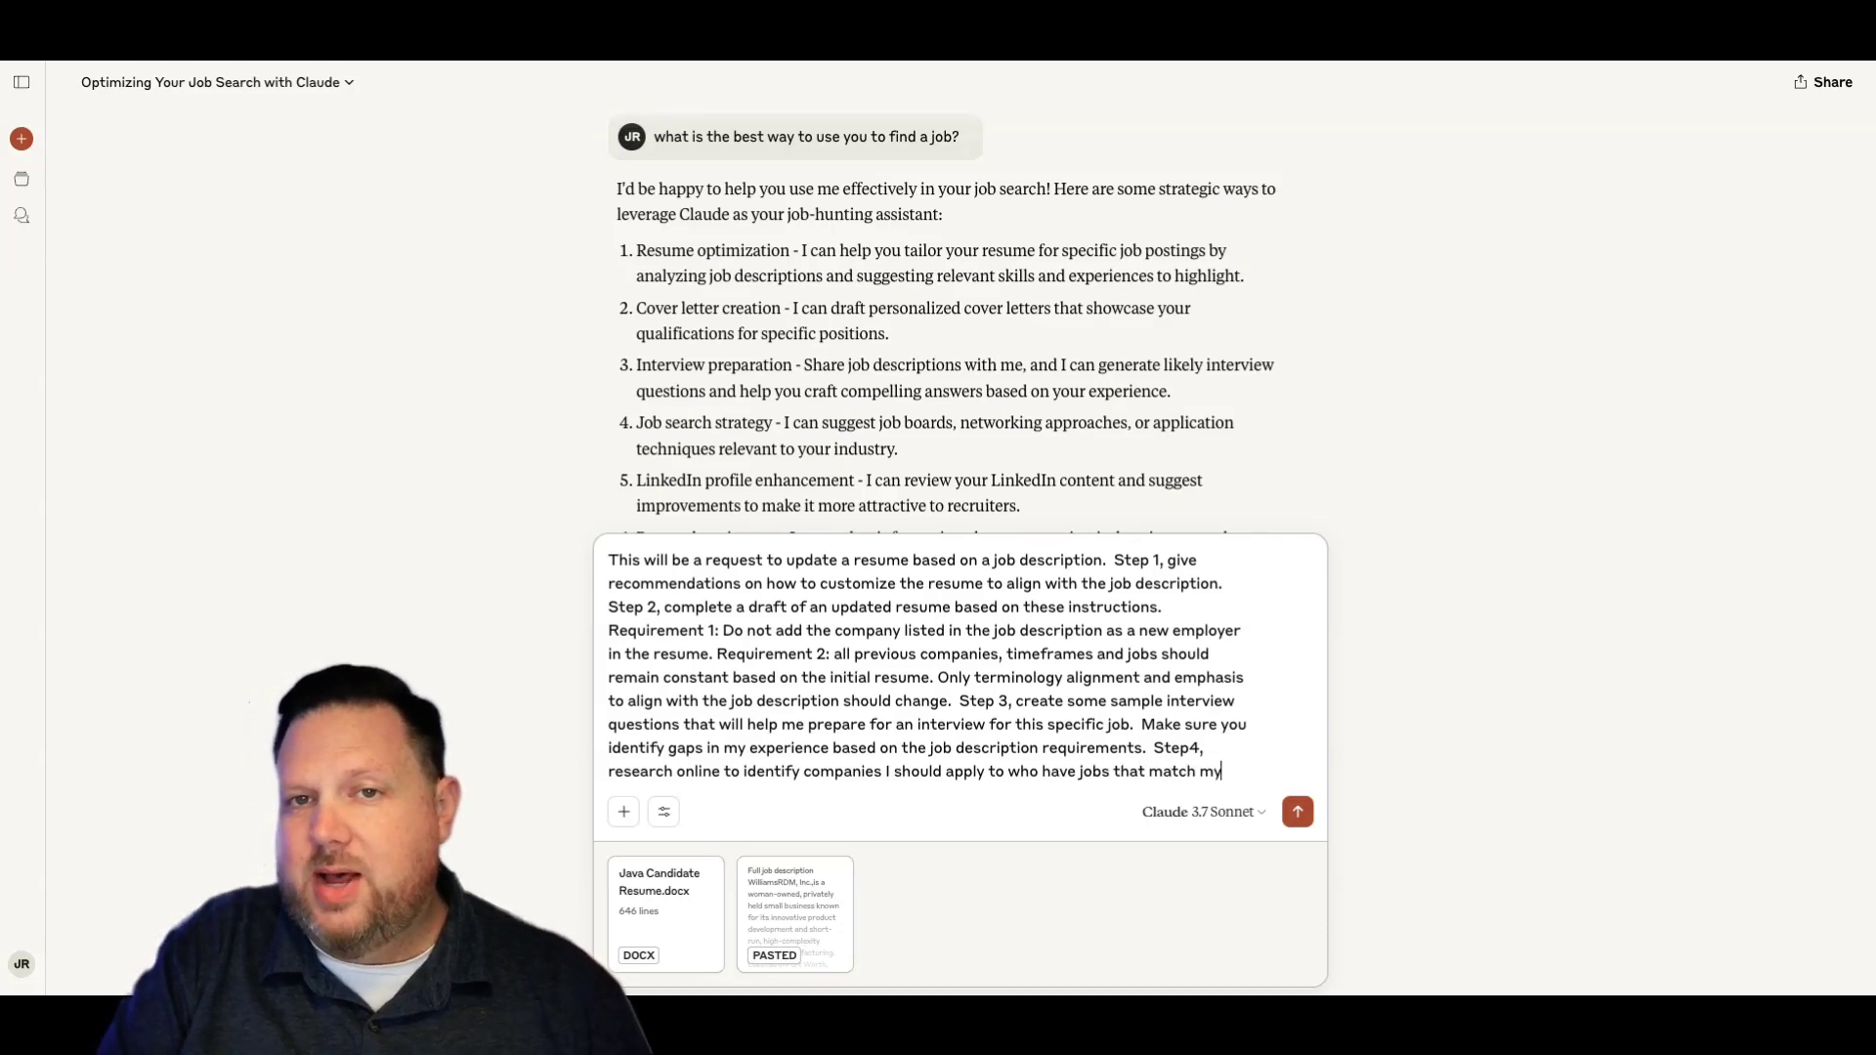
text( skills)
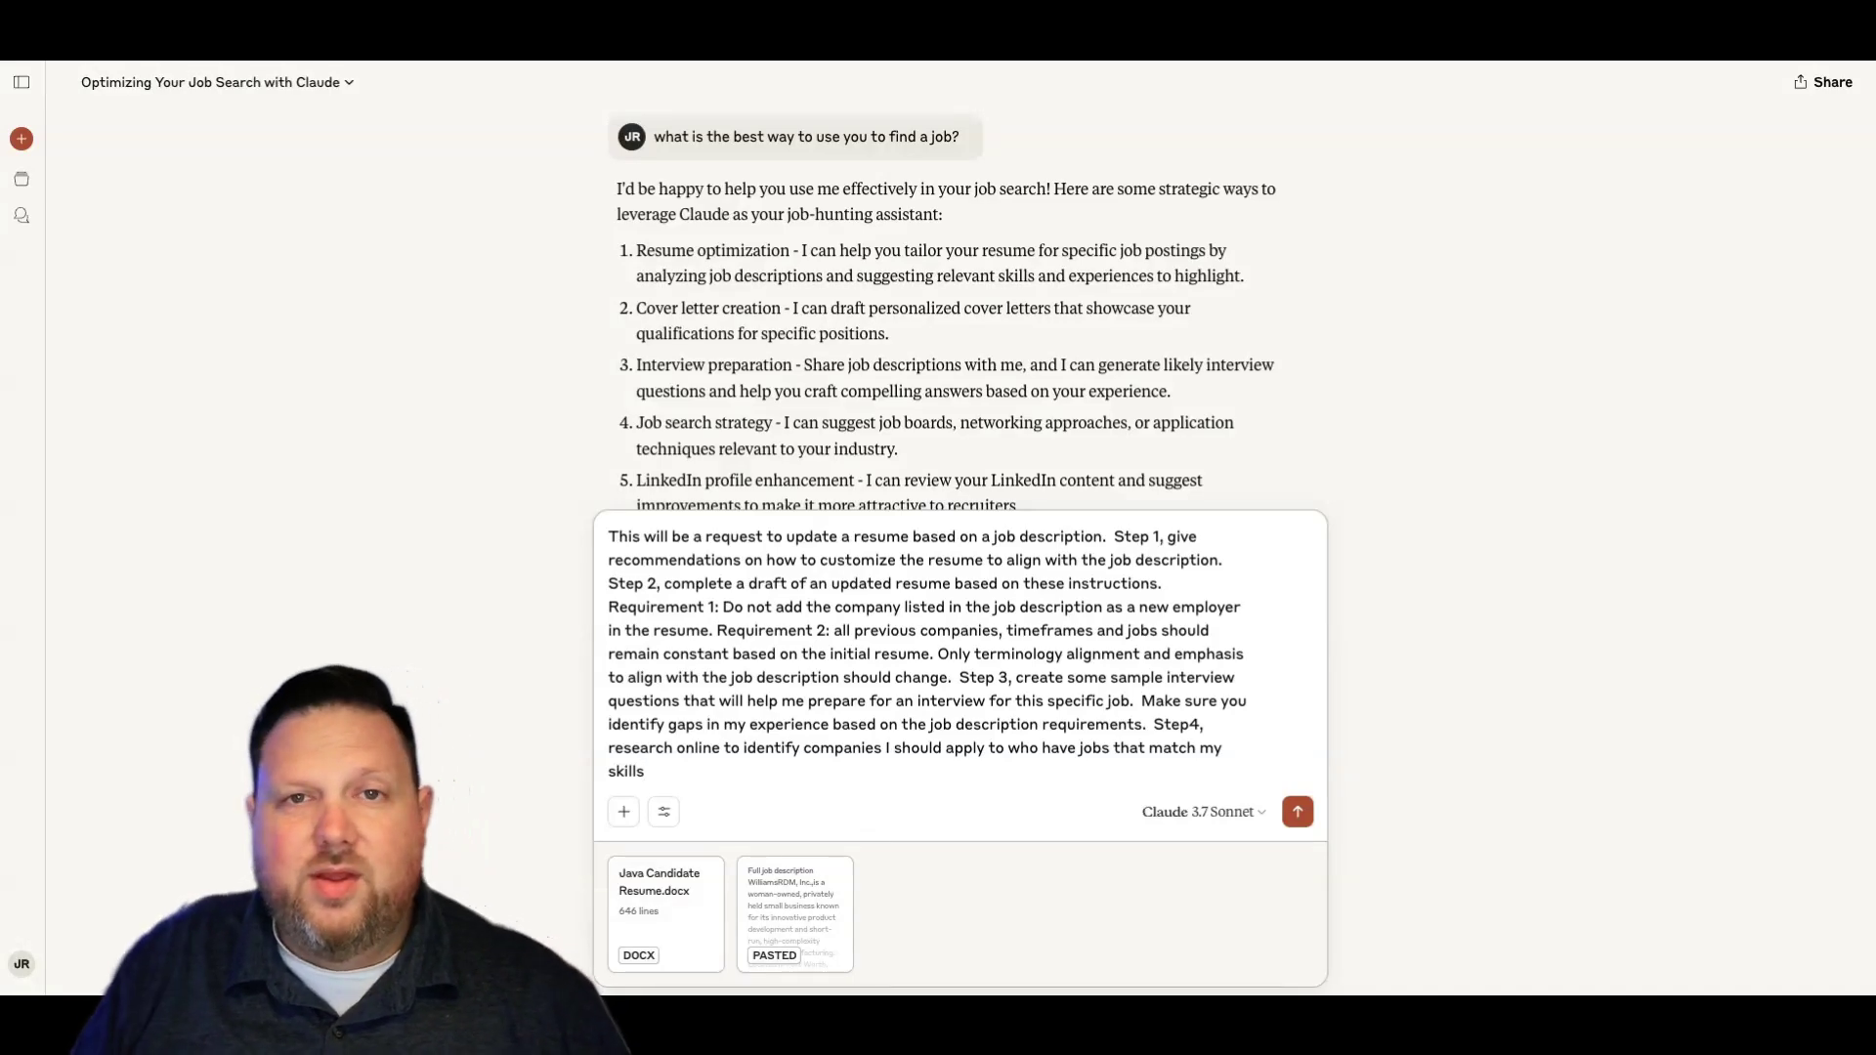
scroll(586, 324, down, 2)
scroll(659, 338, down, 2)
scroll(721, 358, down, 1)
scroll(719, 357, up, 1)
scroll(720, 357, up, 1)
scroll(719, 359, up, 1)
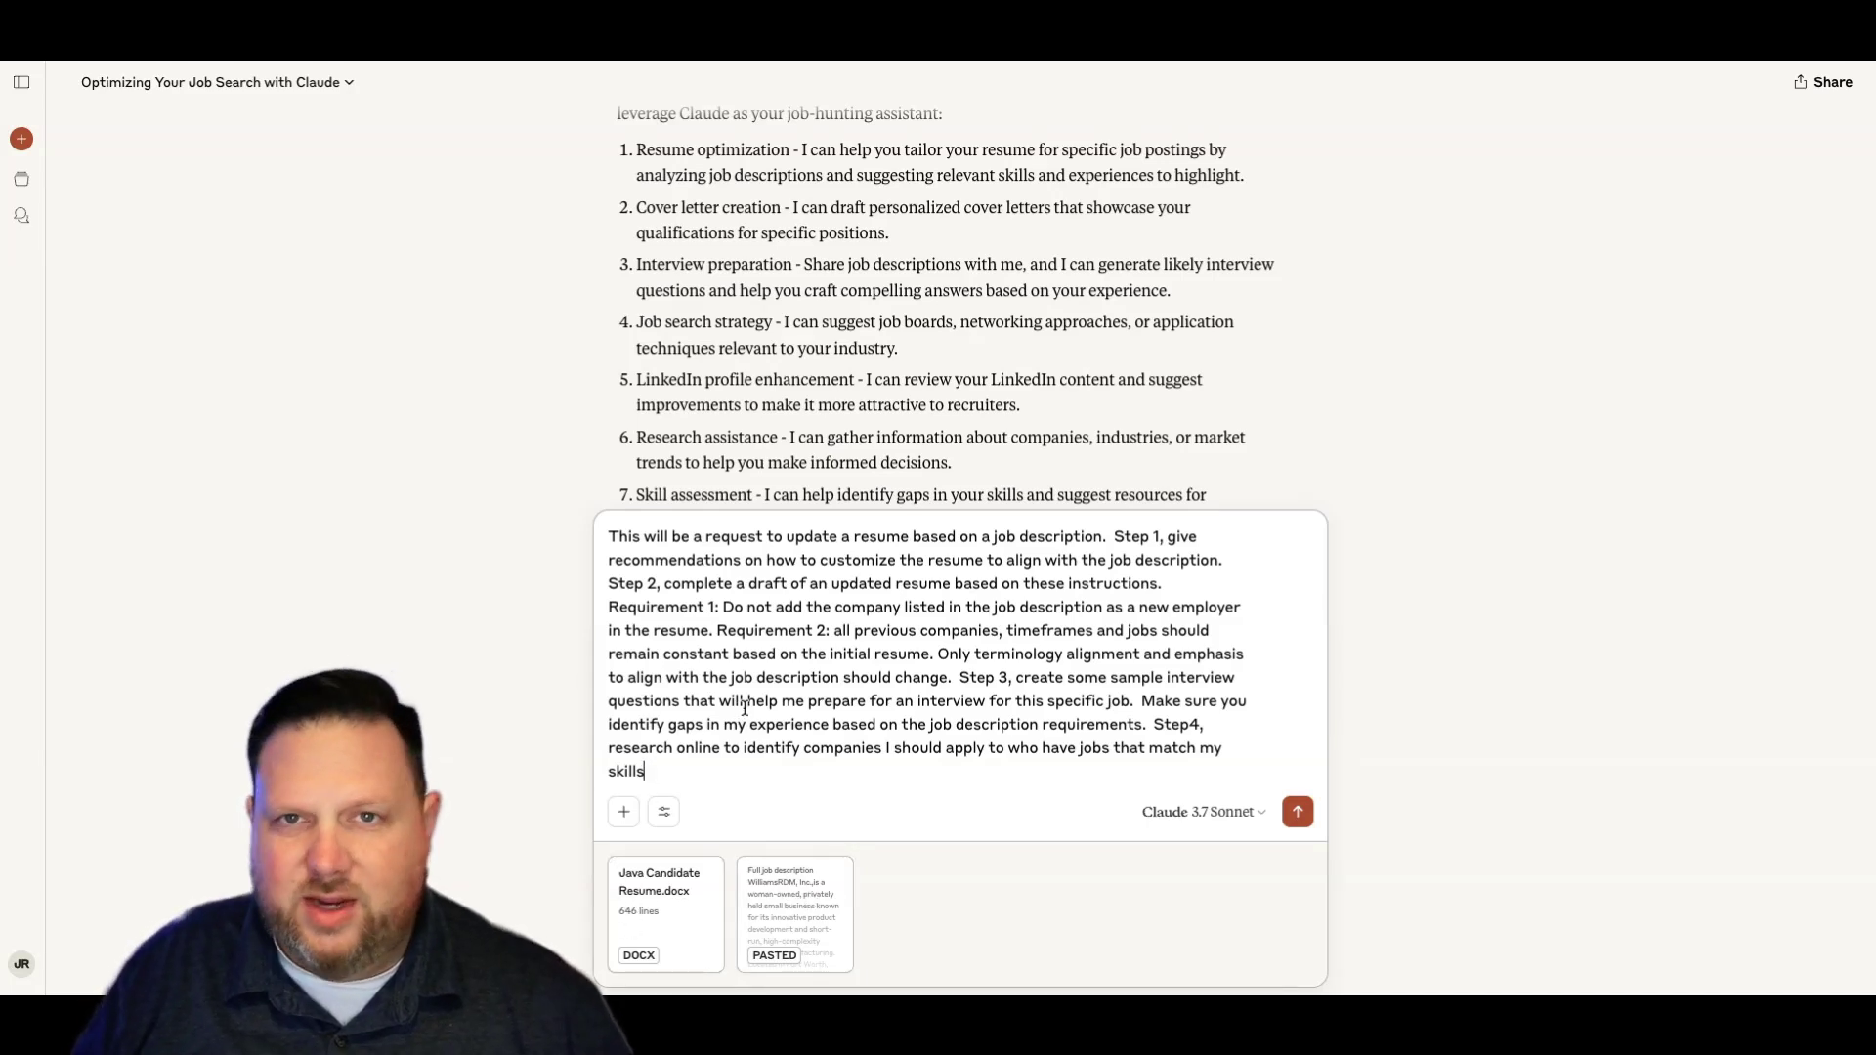
scroll(747, 707, up, 2)
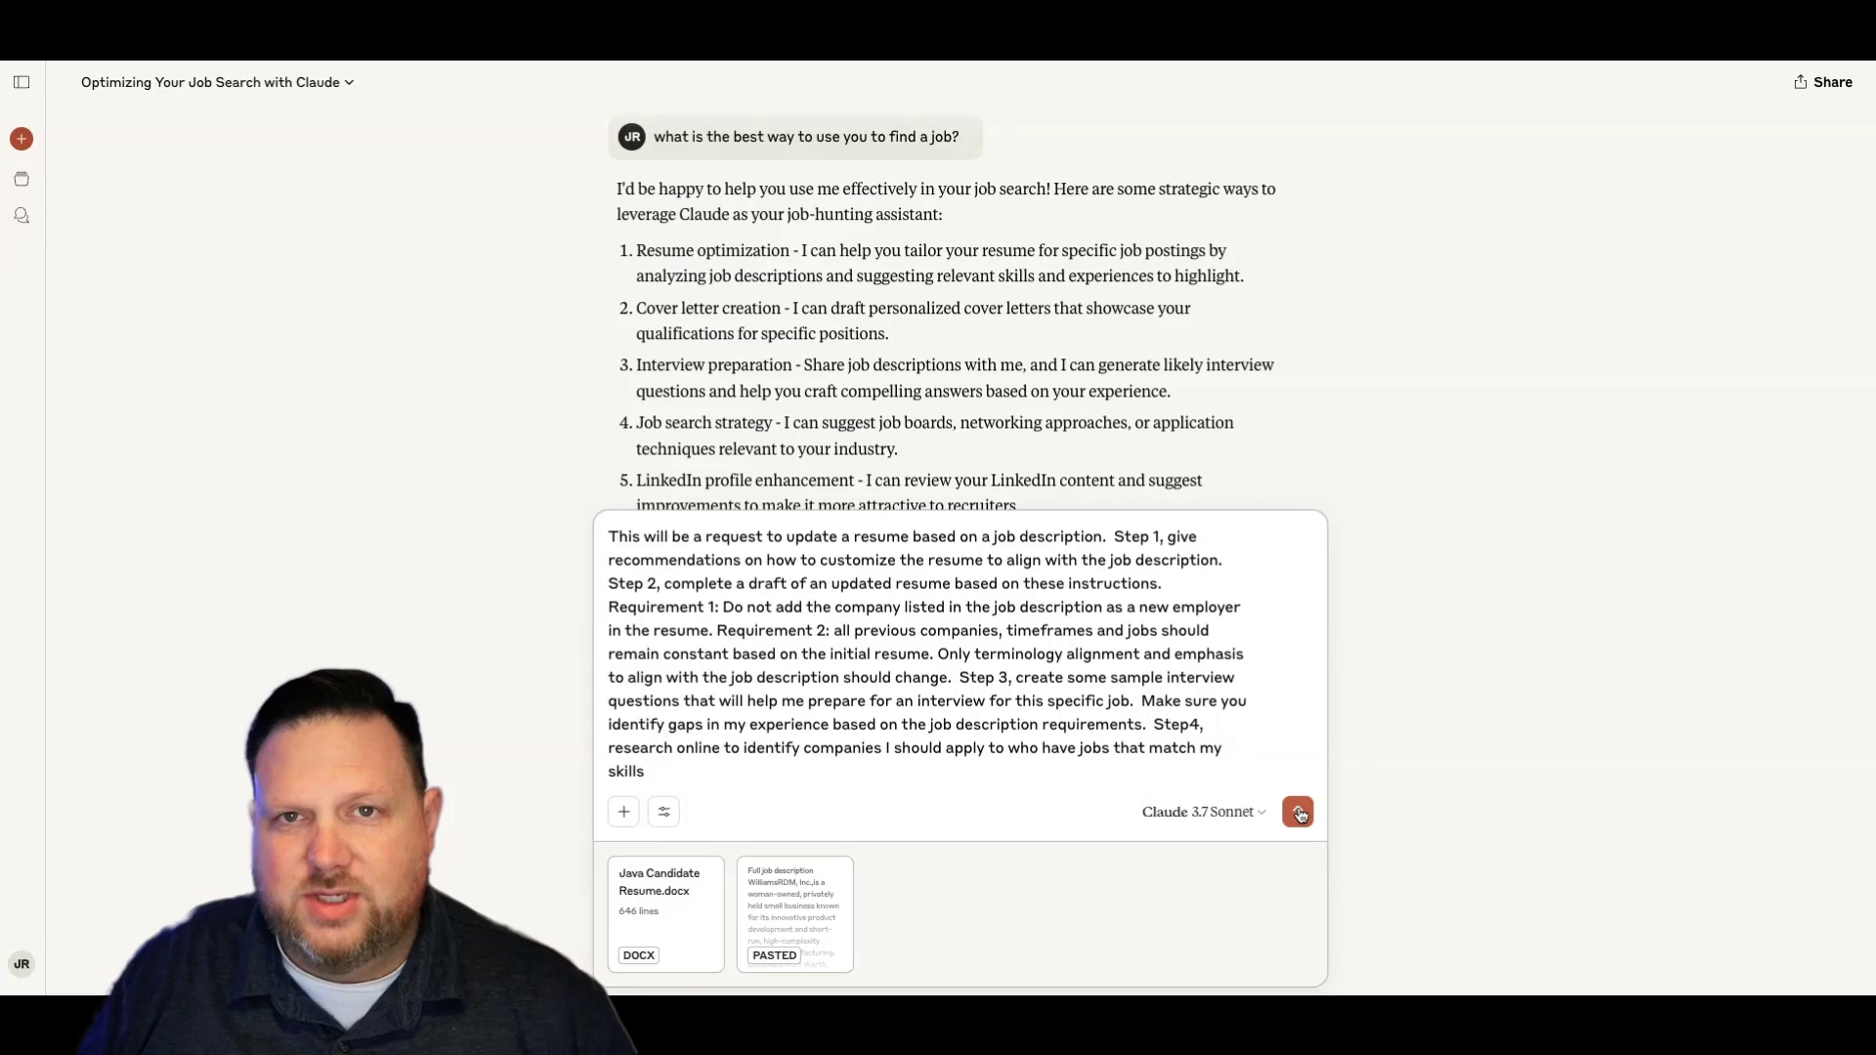
Step: Send the four-step resume request with the résumé and job description attached
click(1300, 813)
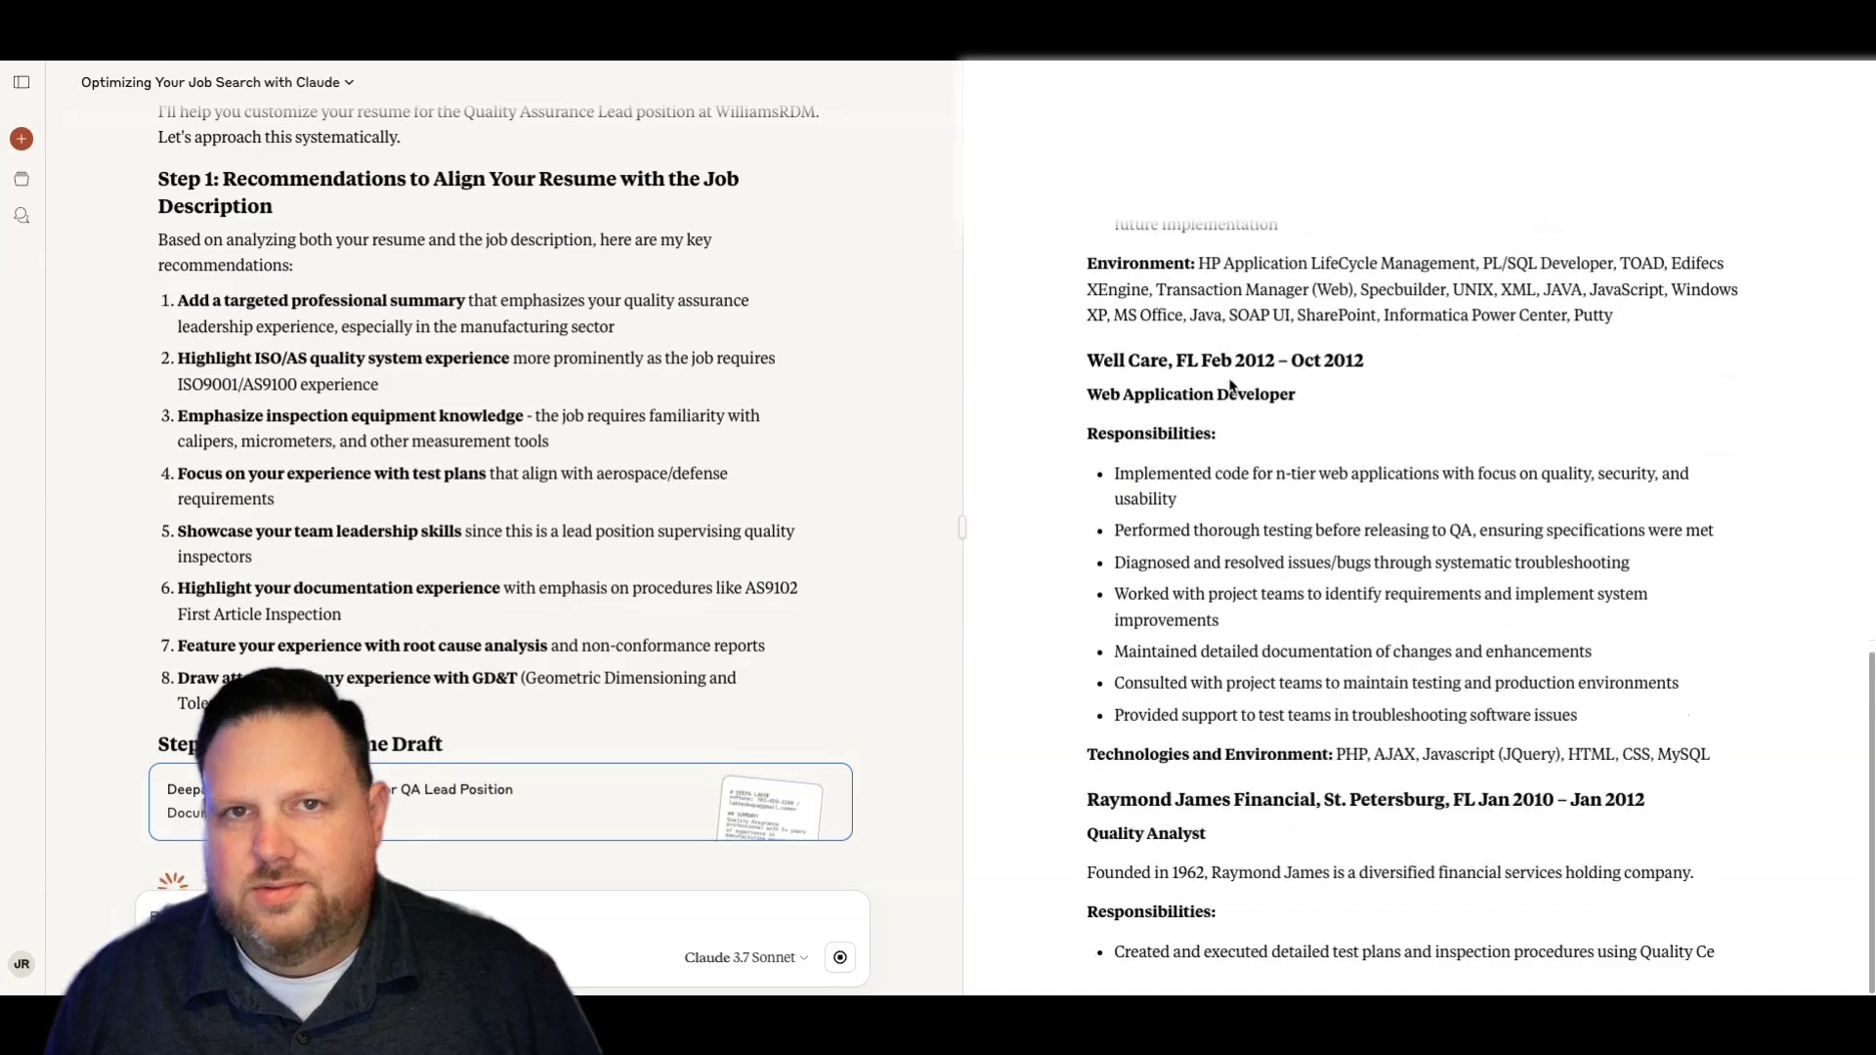
scroll(746, 458, down, 1)
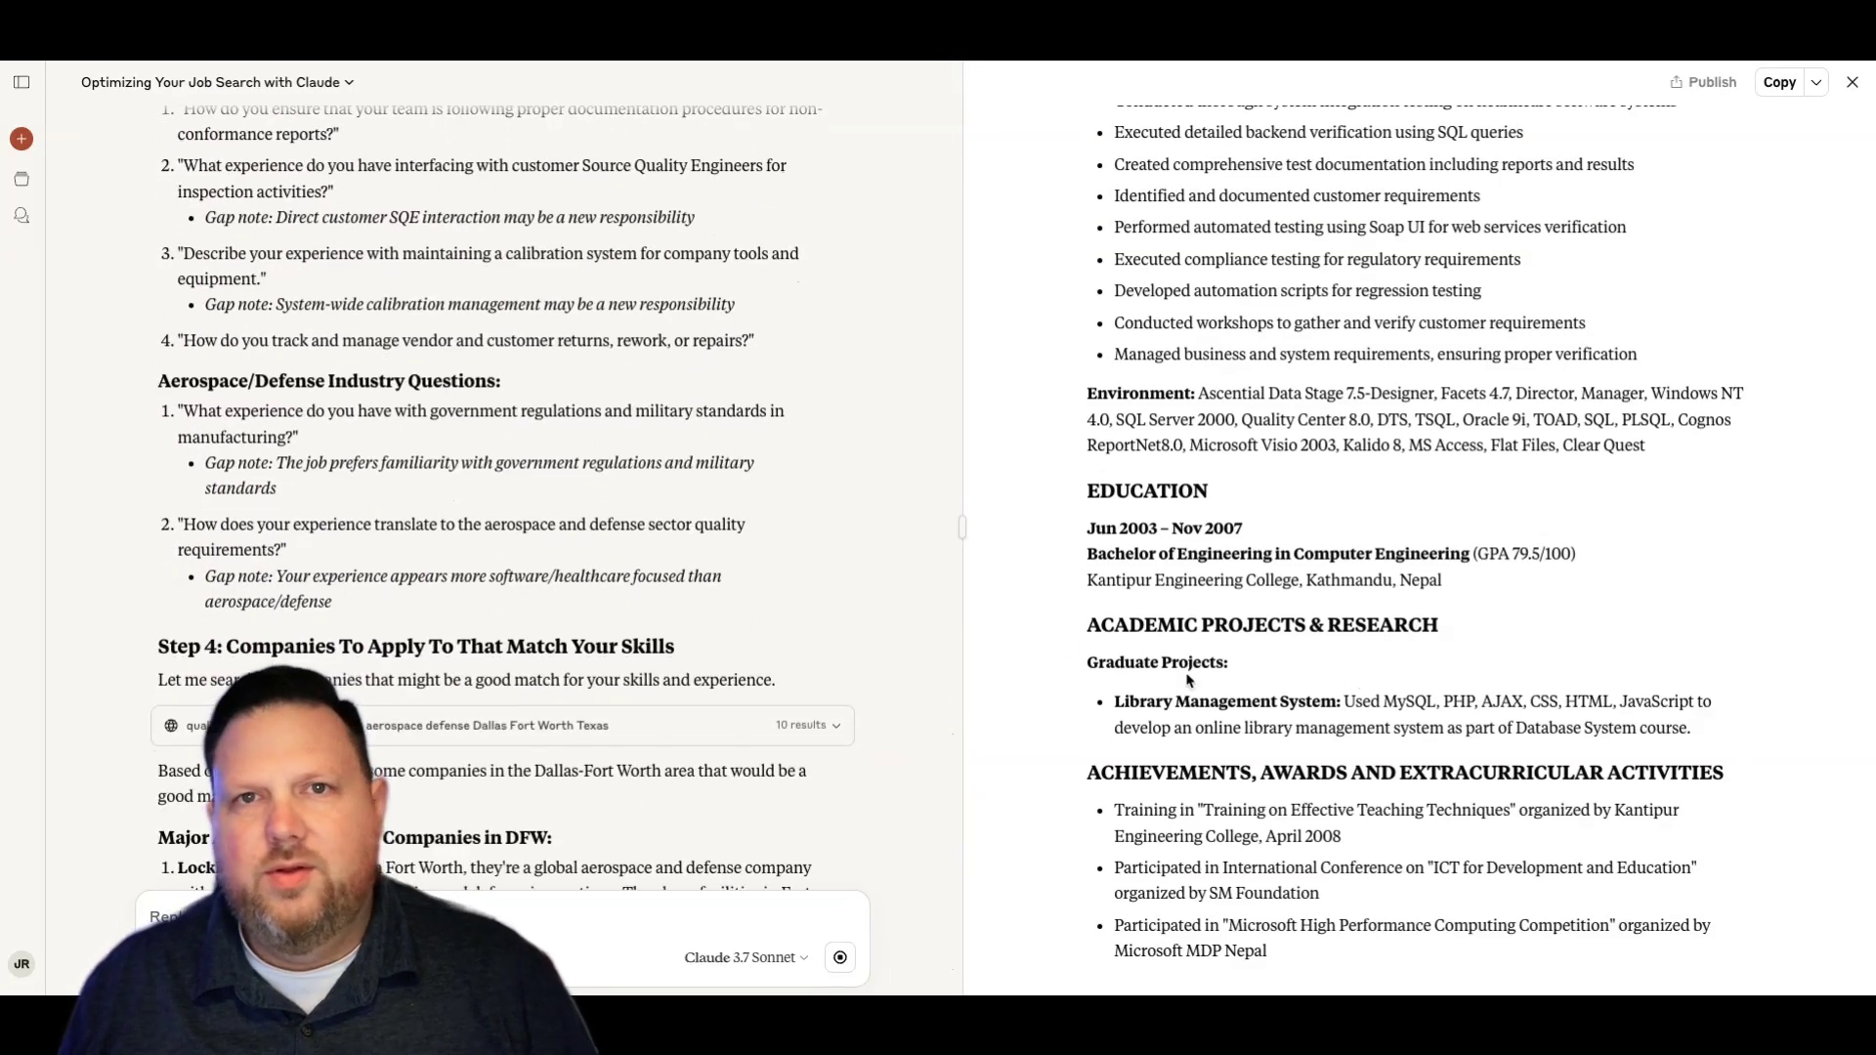
scroll(1331, 696, up, 2)
scroll(1332, 699, up, 1)
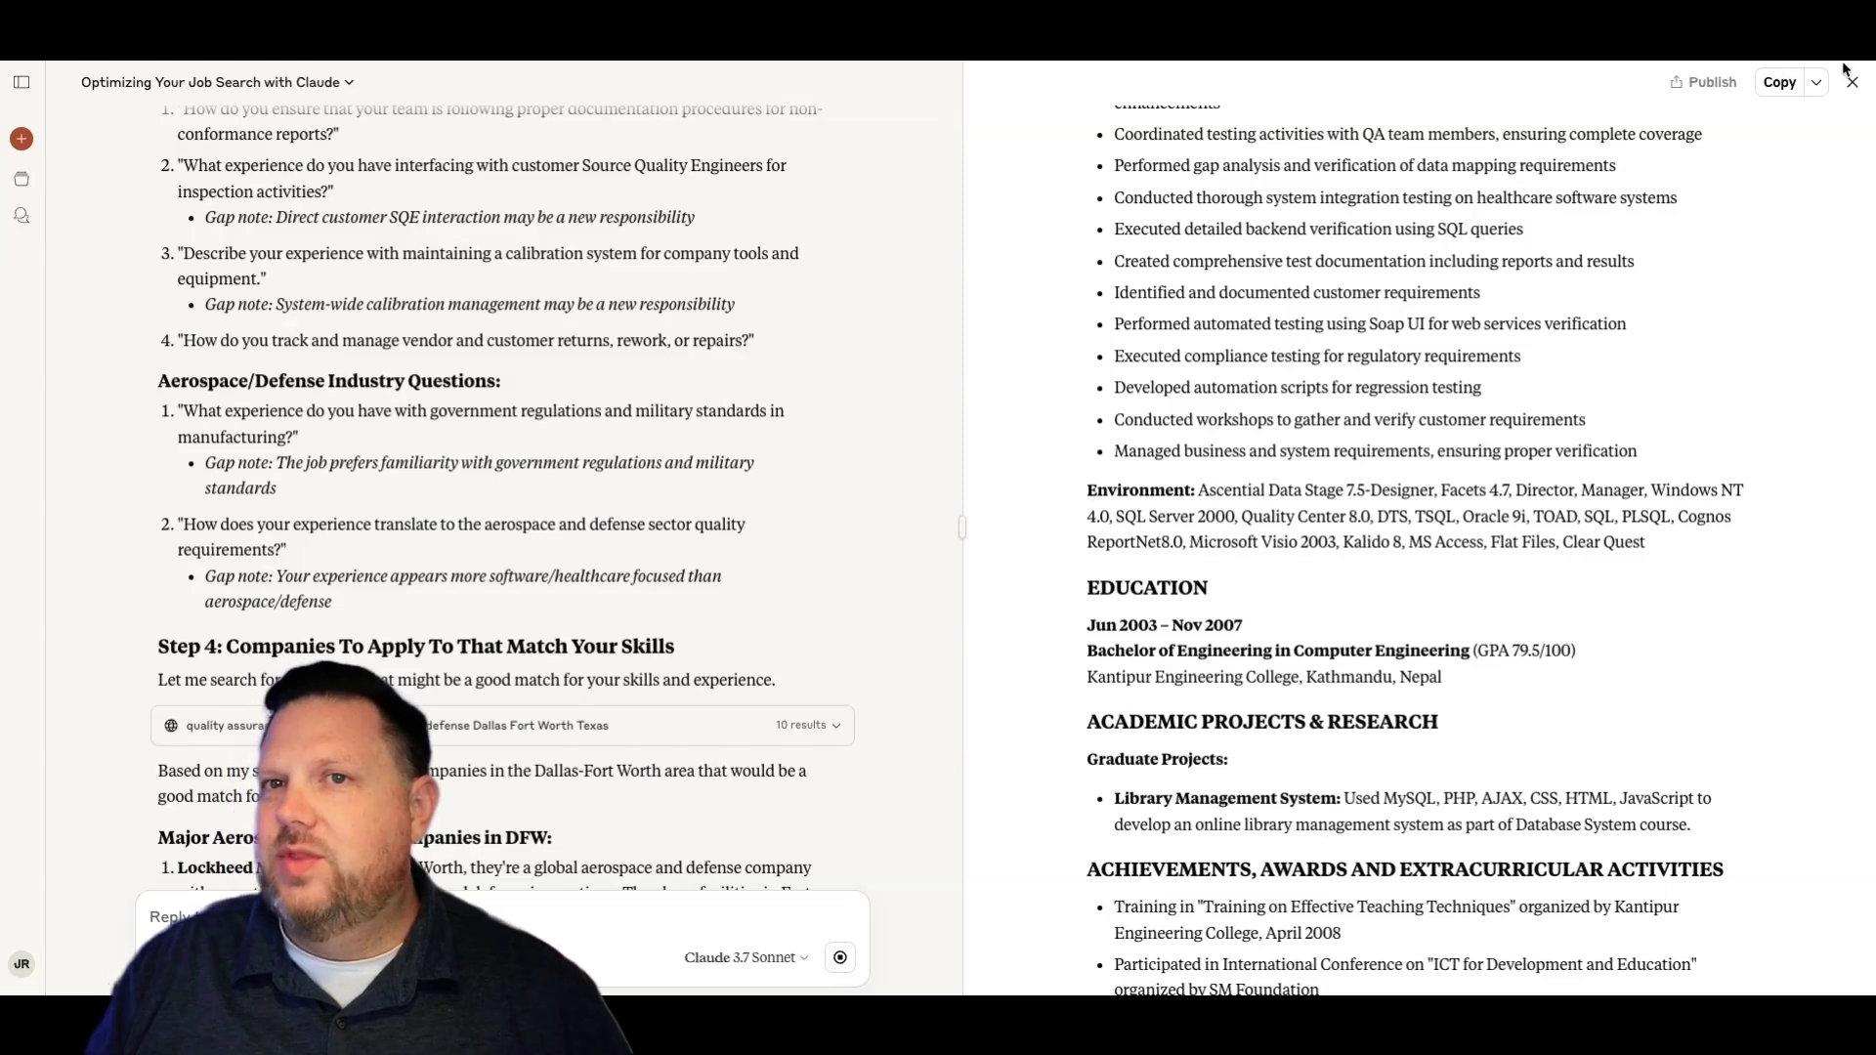
Step: Save the tailored résumé as a PDF using the Copy dropdown's Save as PDF
click(1818, 83)
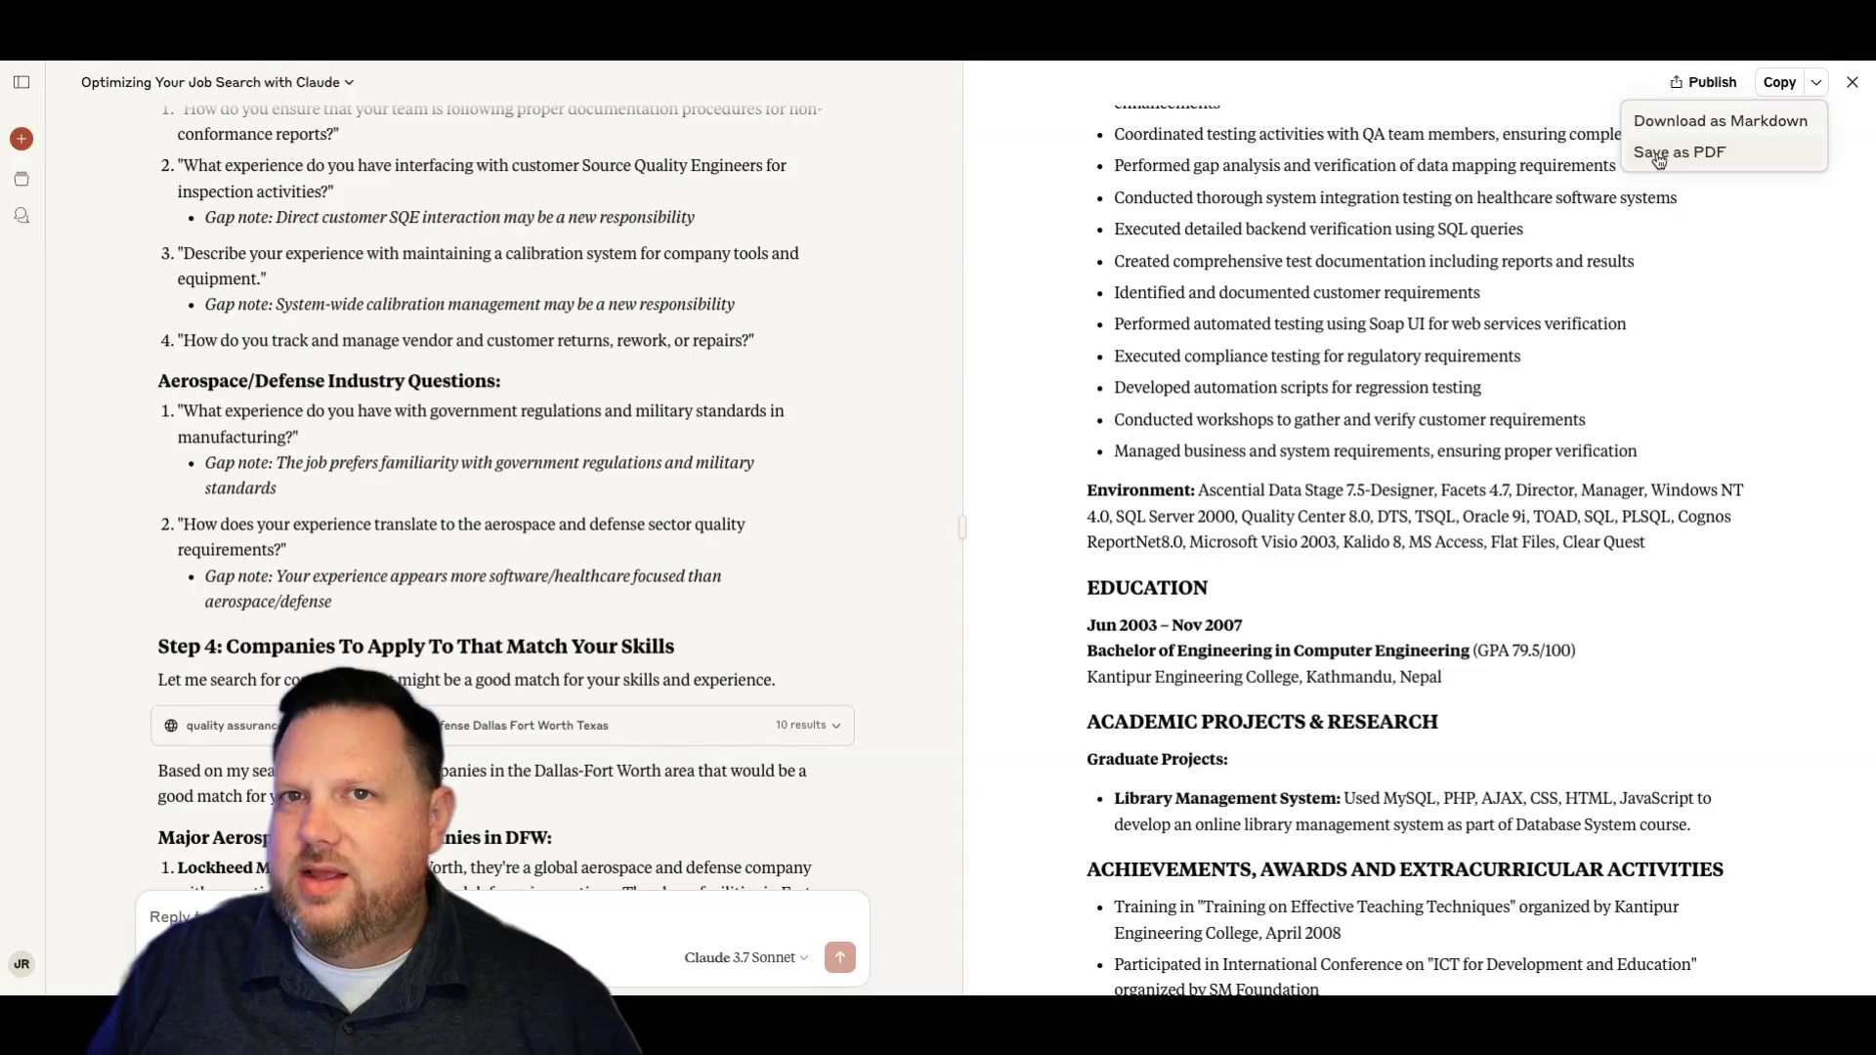
scroll(1248, 341, up, 3)
scroll(1320, 352, up, 1)
scroll(1381, 357, up, 1)
scroll(1381, 357, up, 2)
scroll(1381, 359, up, 1)
scroll(1381, 359, up, 1)
scroll(1382, 359, up, 2)
scroll(1382, 361, up, 1)
scroll(1382, 363, up, 1)
scroll(1382, 364, up, 1)
scroll(1382, 360, up, 1)
scroll(1380, 358, up, 1)
scroll(1382, 361, up, 1)
scroll(1381, 364, up, 1)
scroll(1381, 362, up, 1)
scroll(1381, 360, up, 2)
scroll(1382, 360, up, 1)
scroll(1381, 356, up, 1)
scroll(1381, 361, up, 2)
scroll(1381, 362, up, 1)
scroll(1382, 363, up, 1)
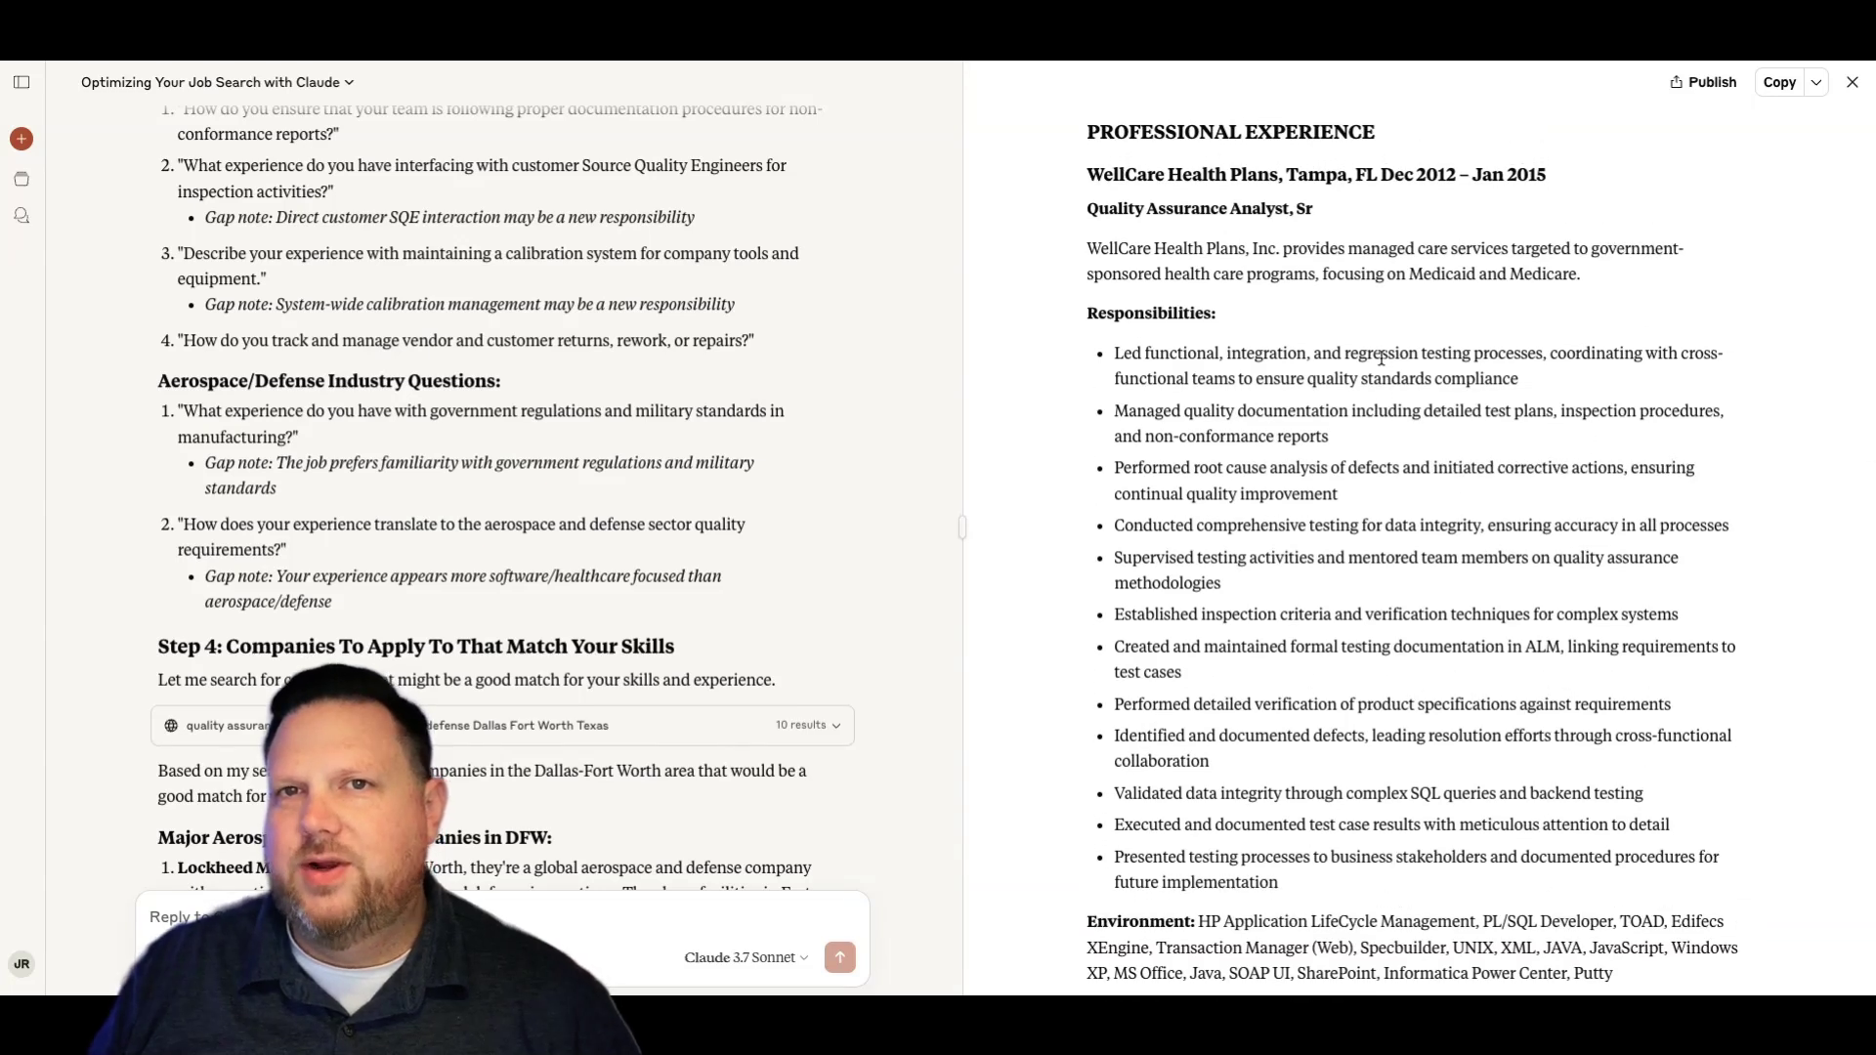
scroll(1381, 358, up, 1)
scroll(1381, 358, up, 1)
scroll(1382, 358, up, 1)
scroll(1382, 357, up, 1)
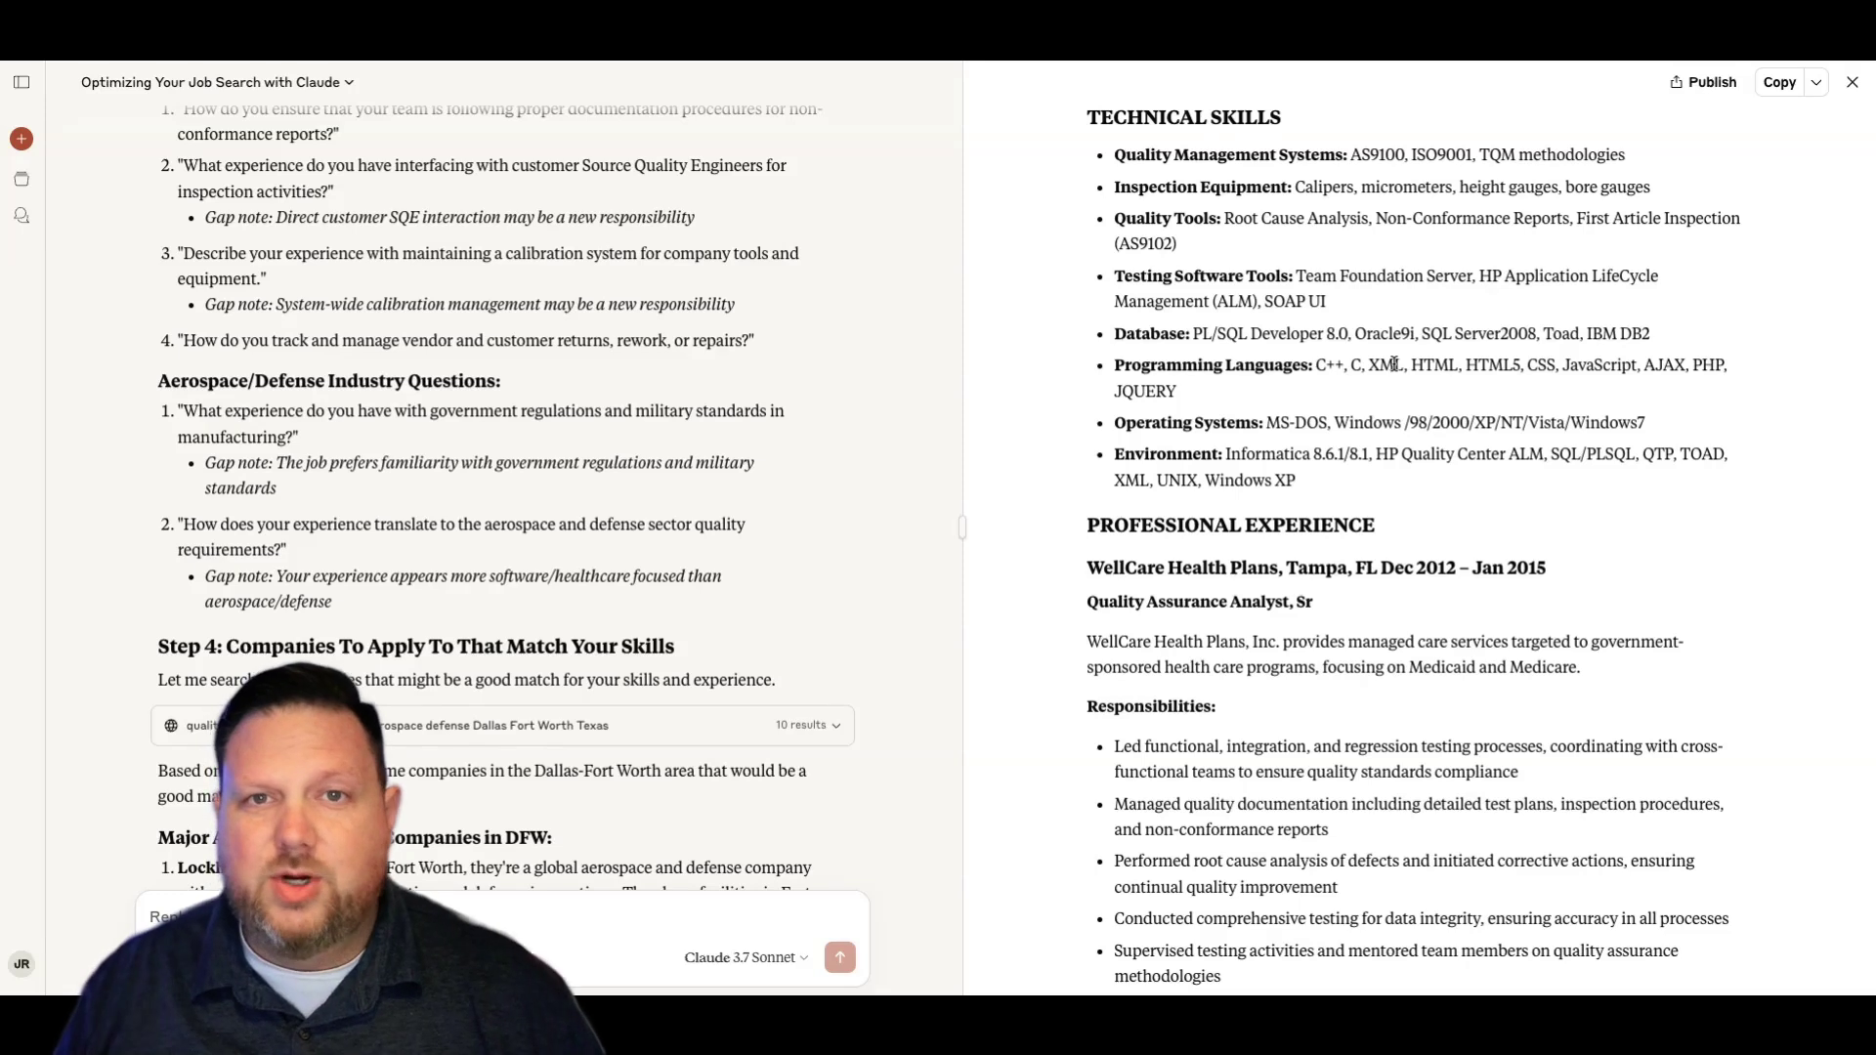
scroll(1393, 364, up, 2)
scroll(1393, 364, up, 1)
scroll(1393, 365, up, 1)
scroll(1393, 365, up, 1)
scroll(1393, 365, down, 2)
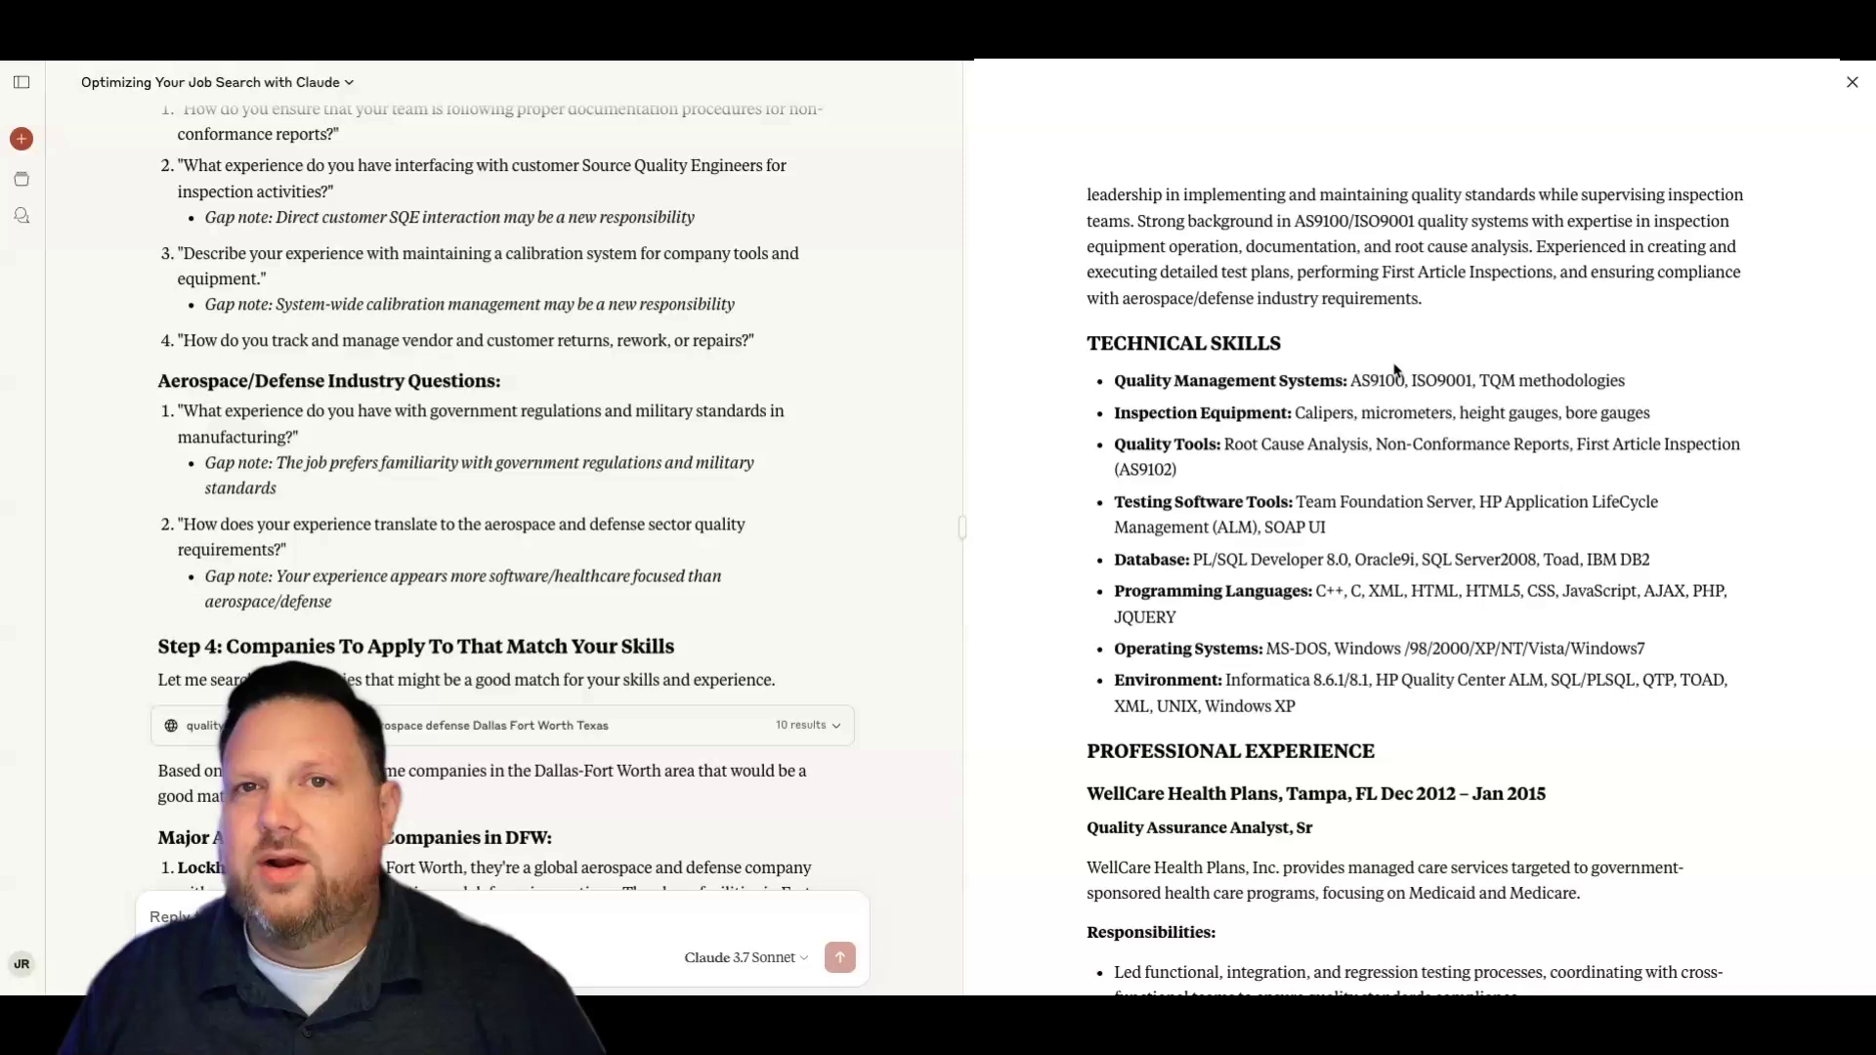
scroll(1358, 368, up, 1)
scroll(1359, 368, up, 1)
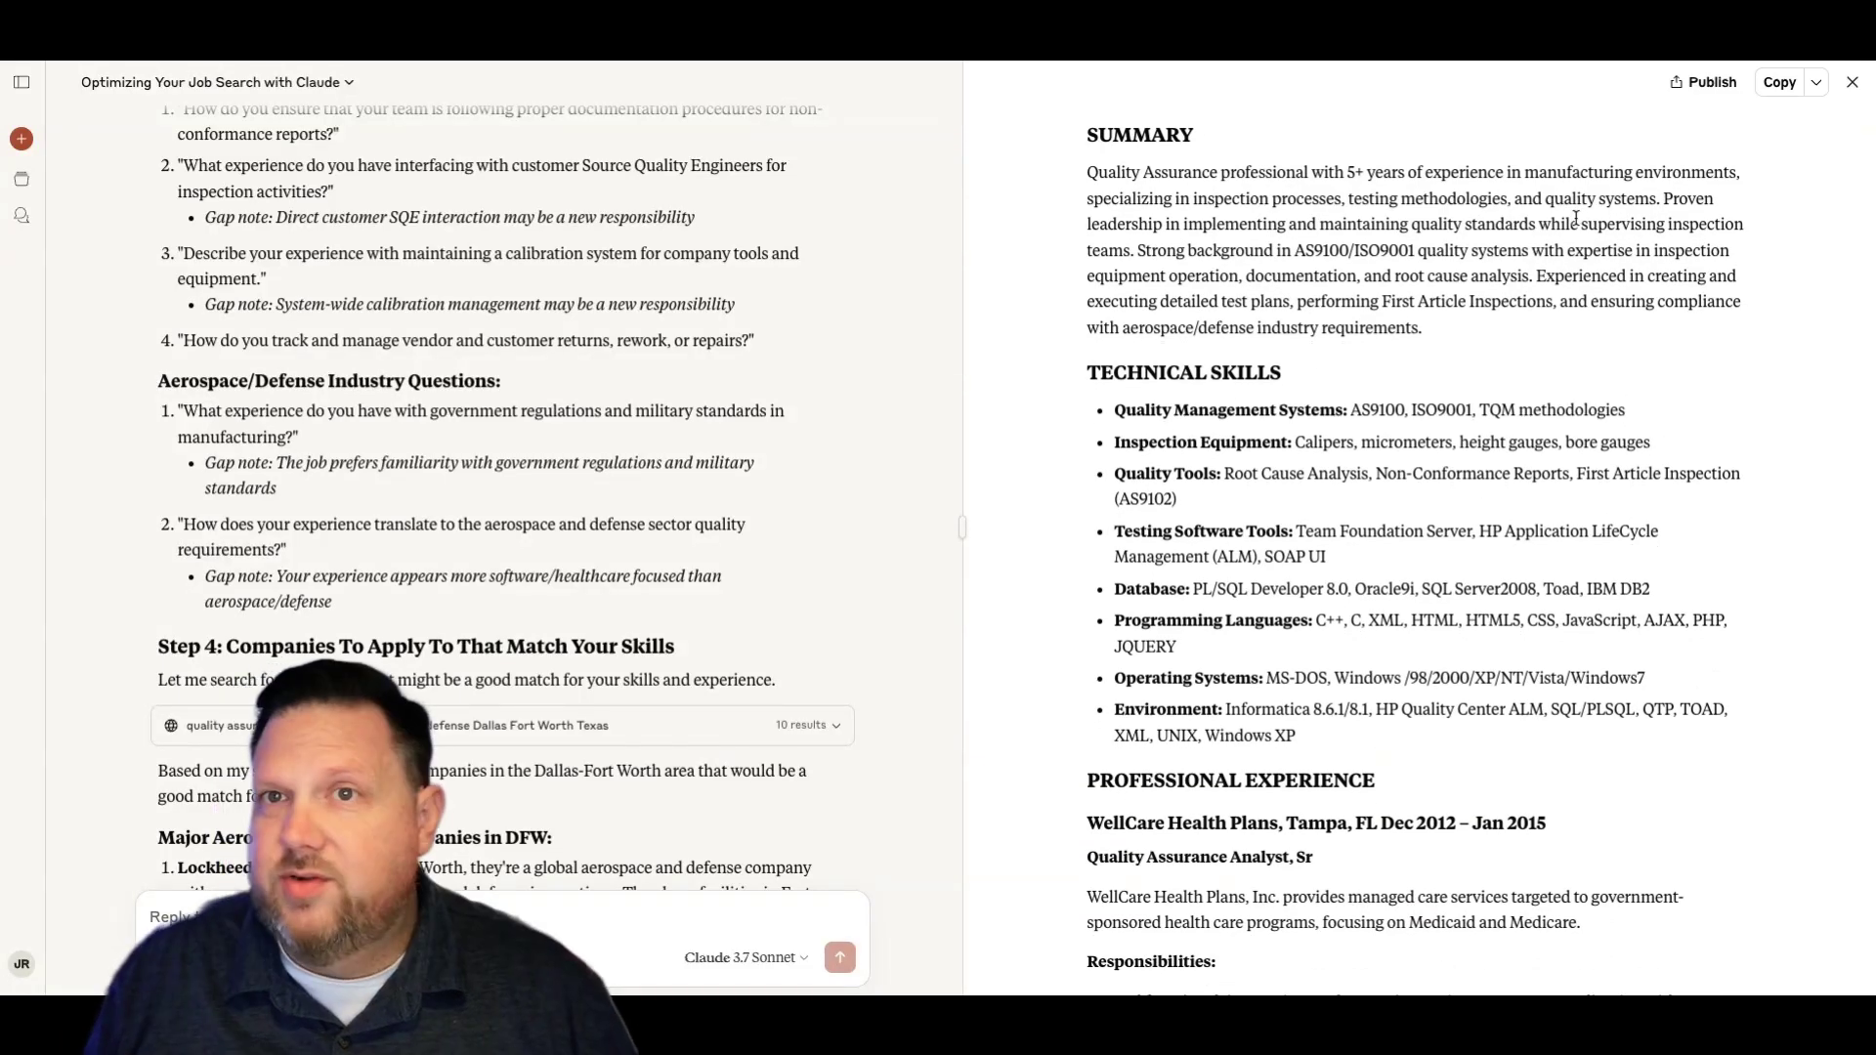
click(1817, 85)
click(1667, 153)
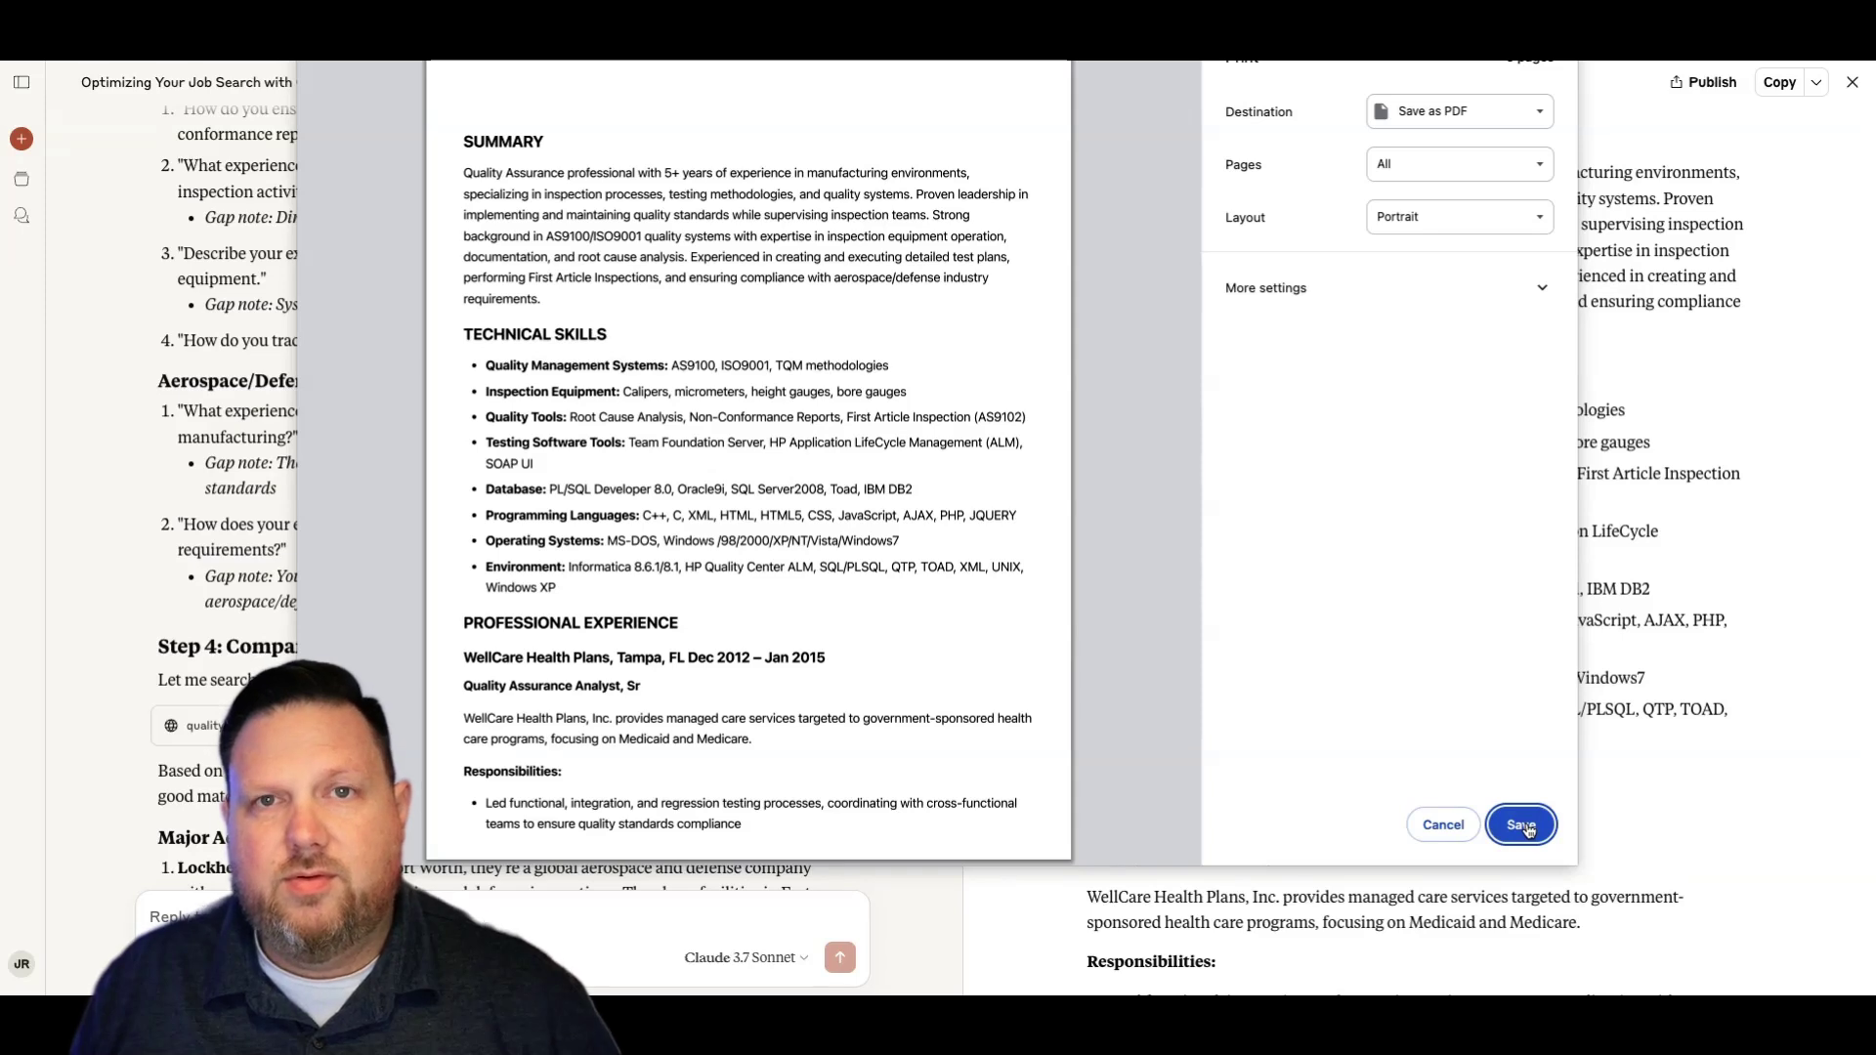
click(1522, 825)
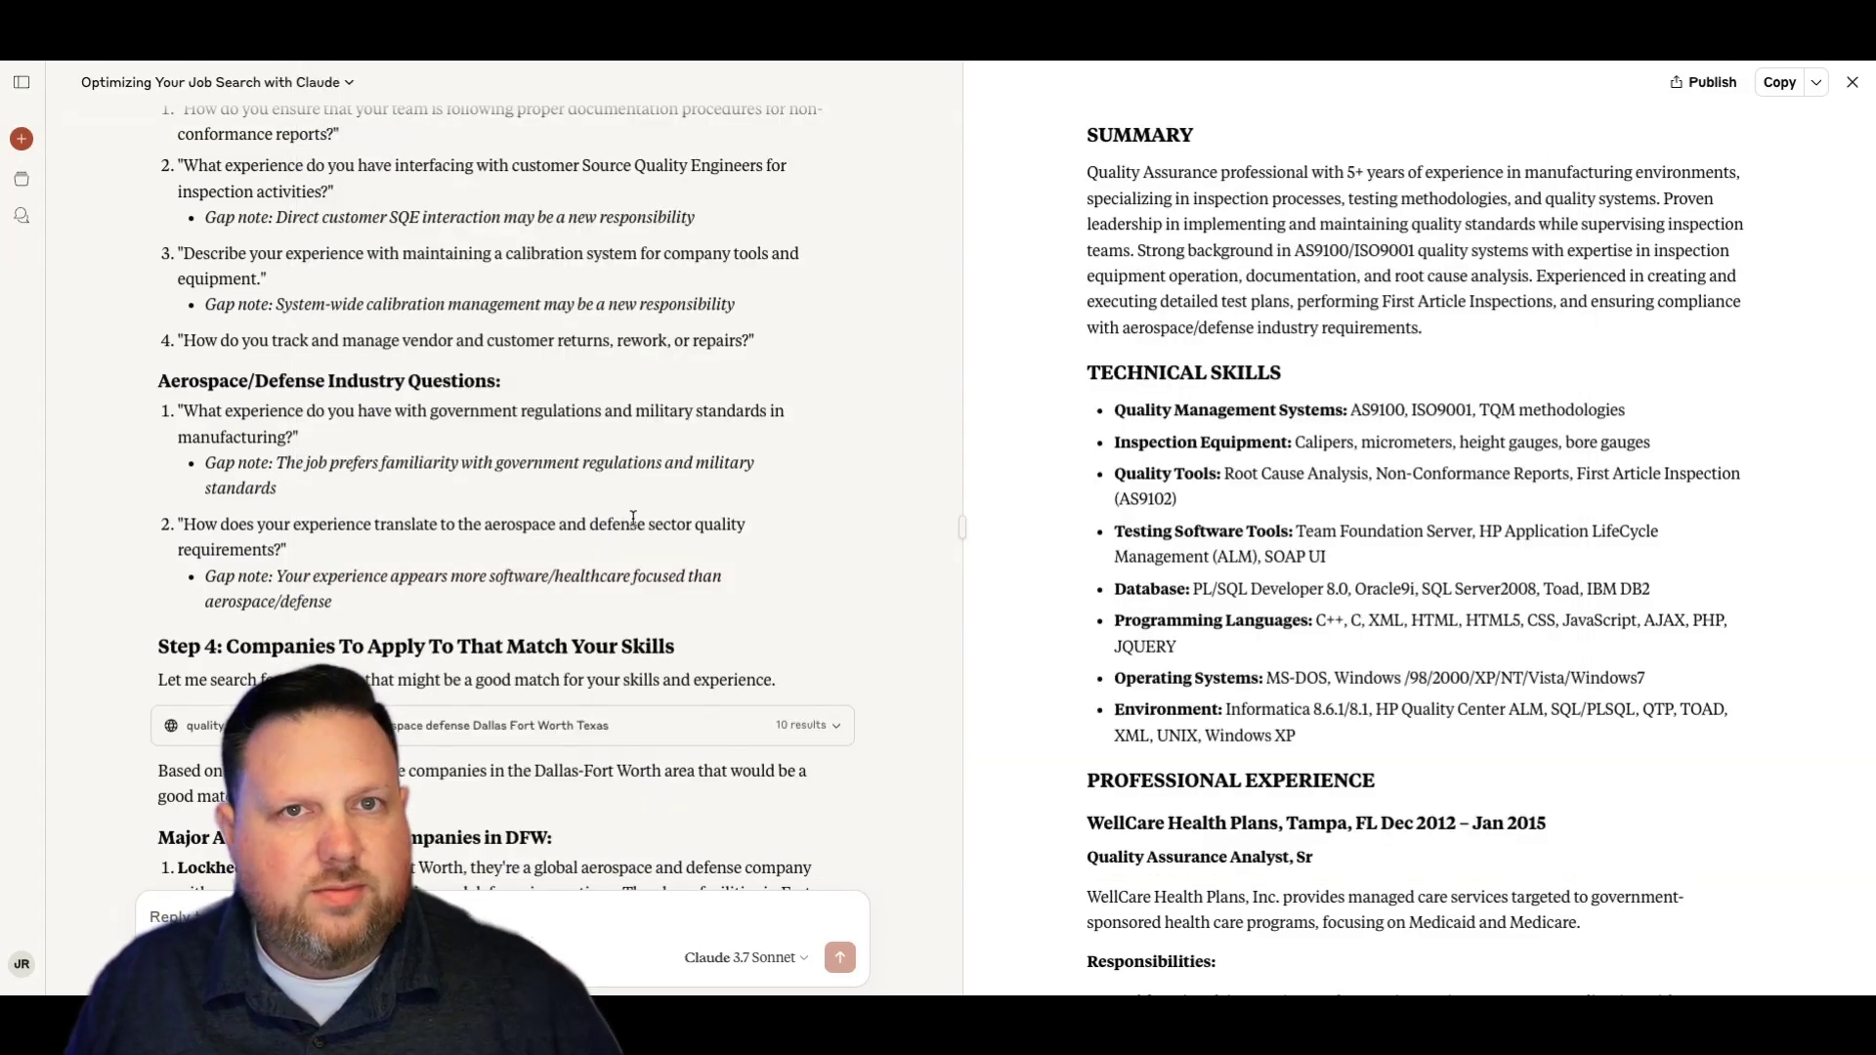
scroll(633, 520, down, 1)
scroll(633, 521, down, 1)
scroll(634, 523, down, 3)
scroll(636, 523, down, 1)
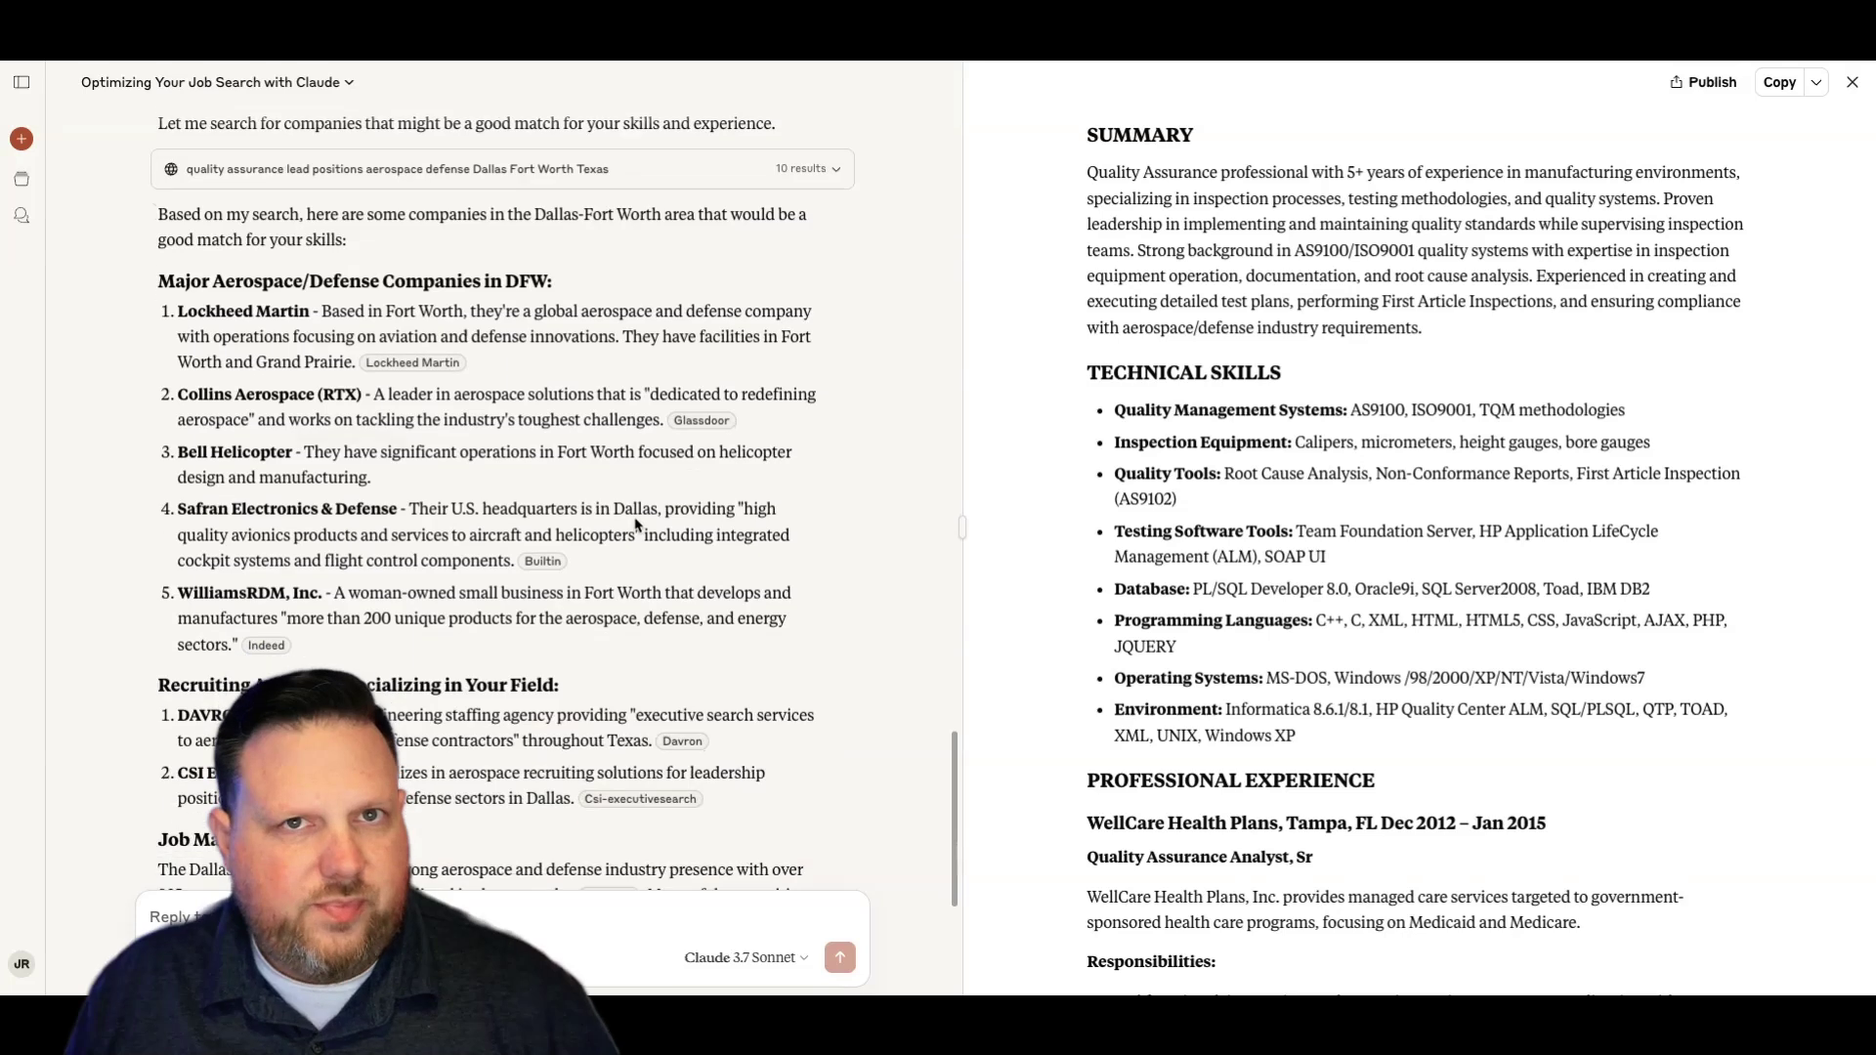
scroll(636, 523, down, 1)
scroll(633, 520, down, 2)
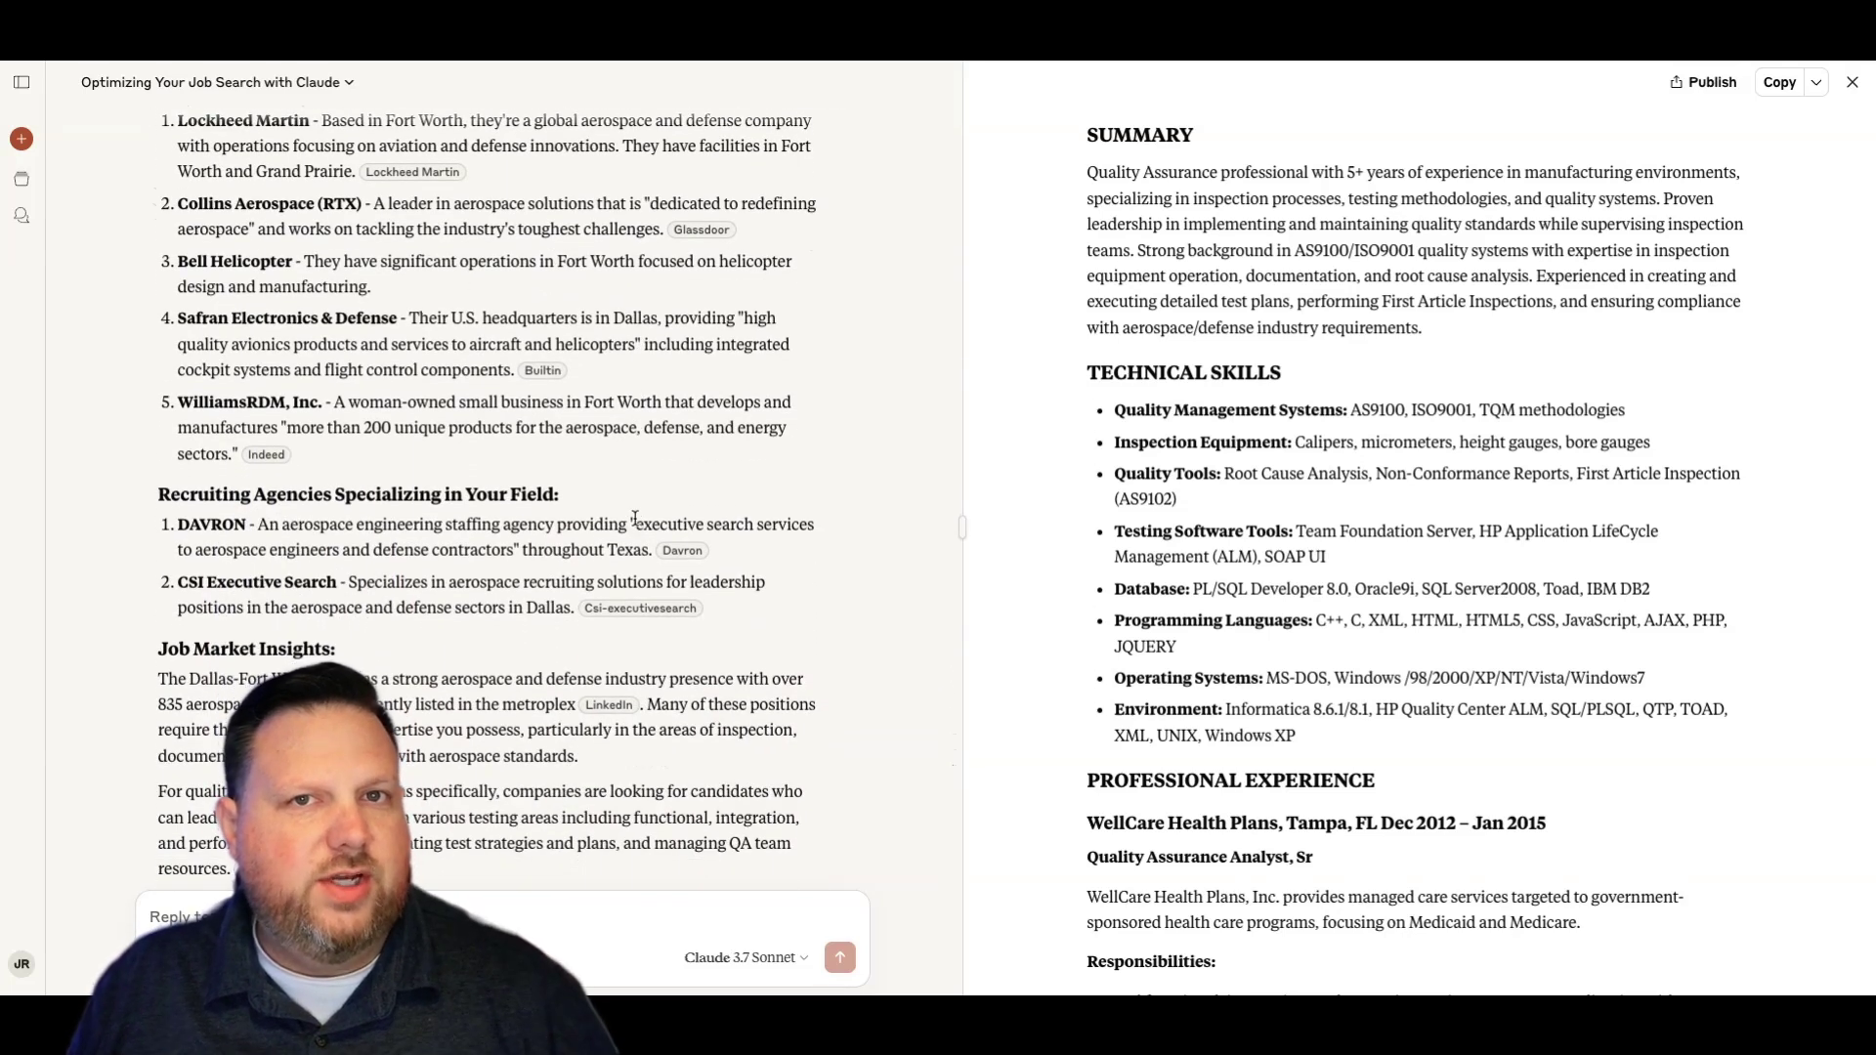
scroll(634, 520, up, 3)
scroll(633, 518, up, 3)
scroll(634, 519, up, 3)
scroll(635, 520, up, 3)
scroll(634, 519, up, 3)
scroll(634, 520, up, 2)
scroll(635, 519, up, 3)
mouse_move(635, 519)
scroll(636, 518, up, 3)
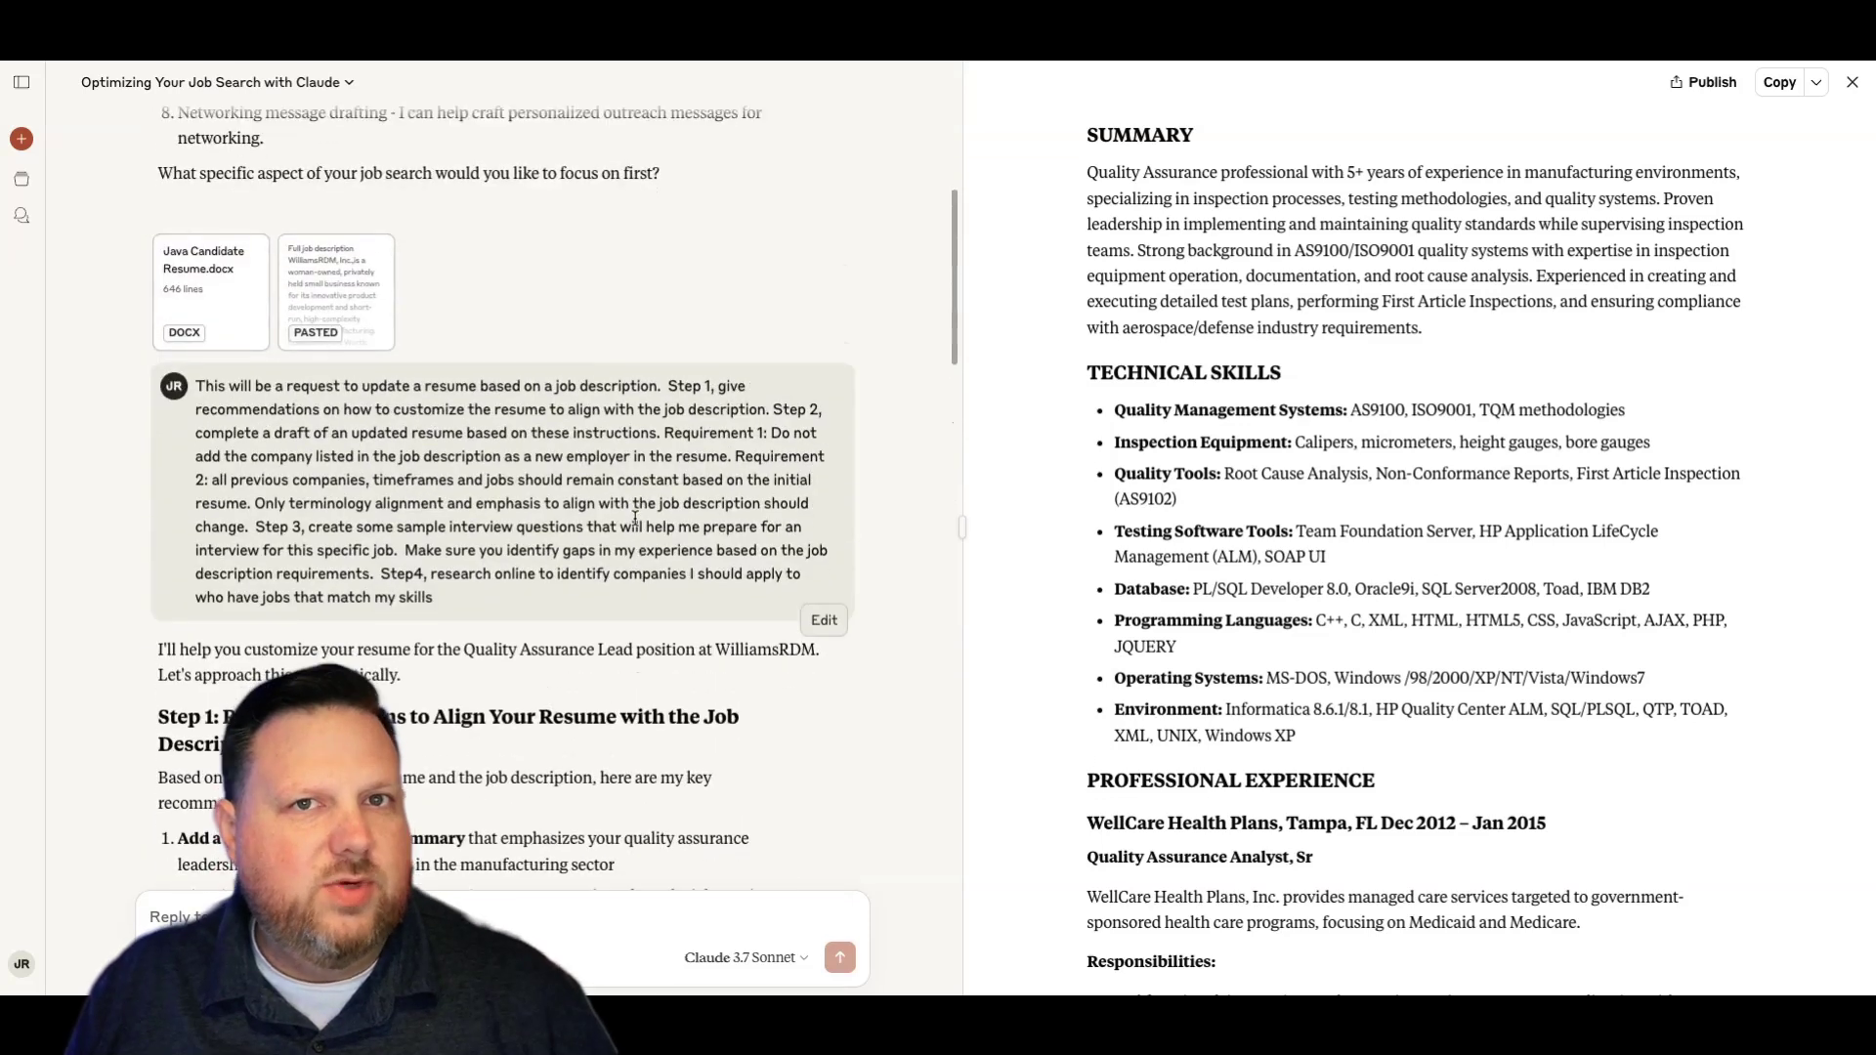
scroll(635, 518, down, 1)
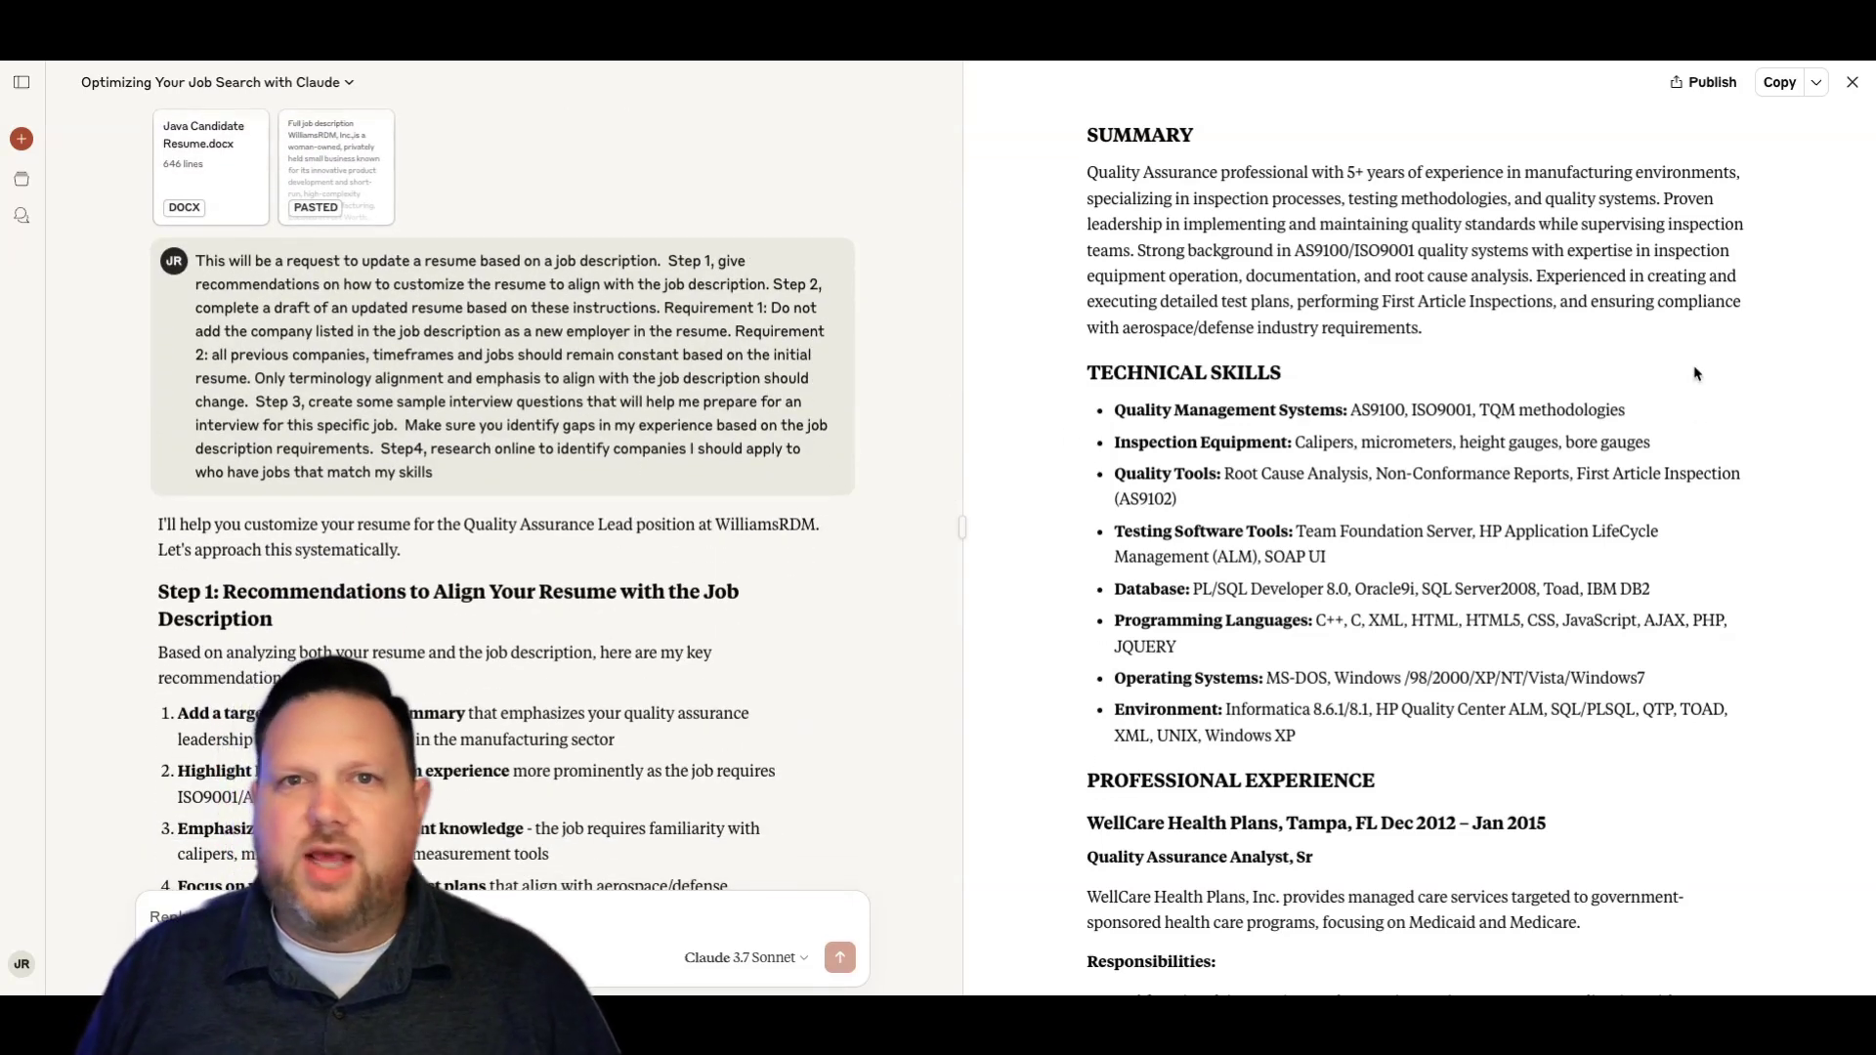
Step: Close the tailored résumé panel
click(1851, 82)
scroll(1080, 507, down, 1)
scroll(661, 542, down, 1)
scroll(660, 544, down, 1)
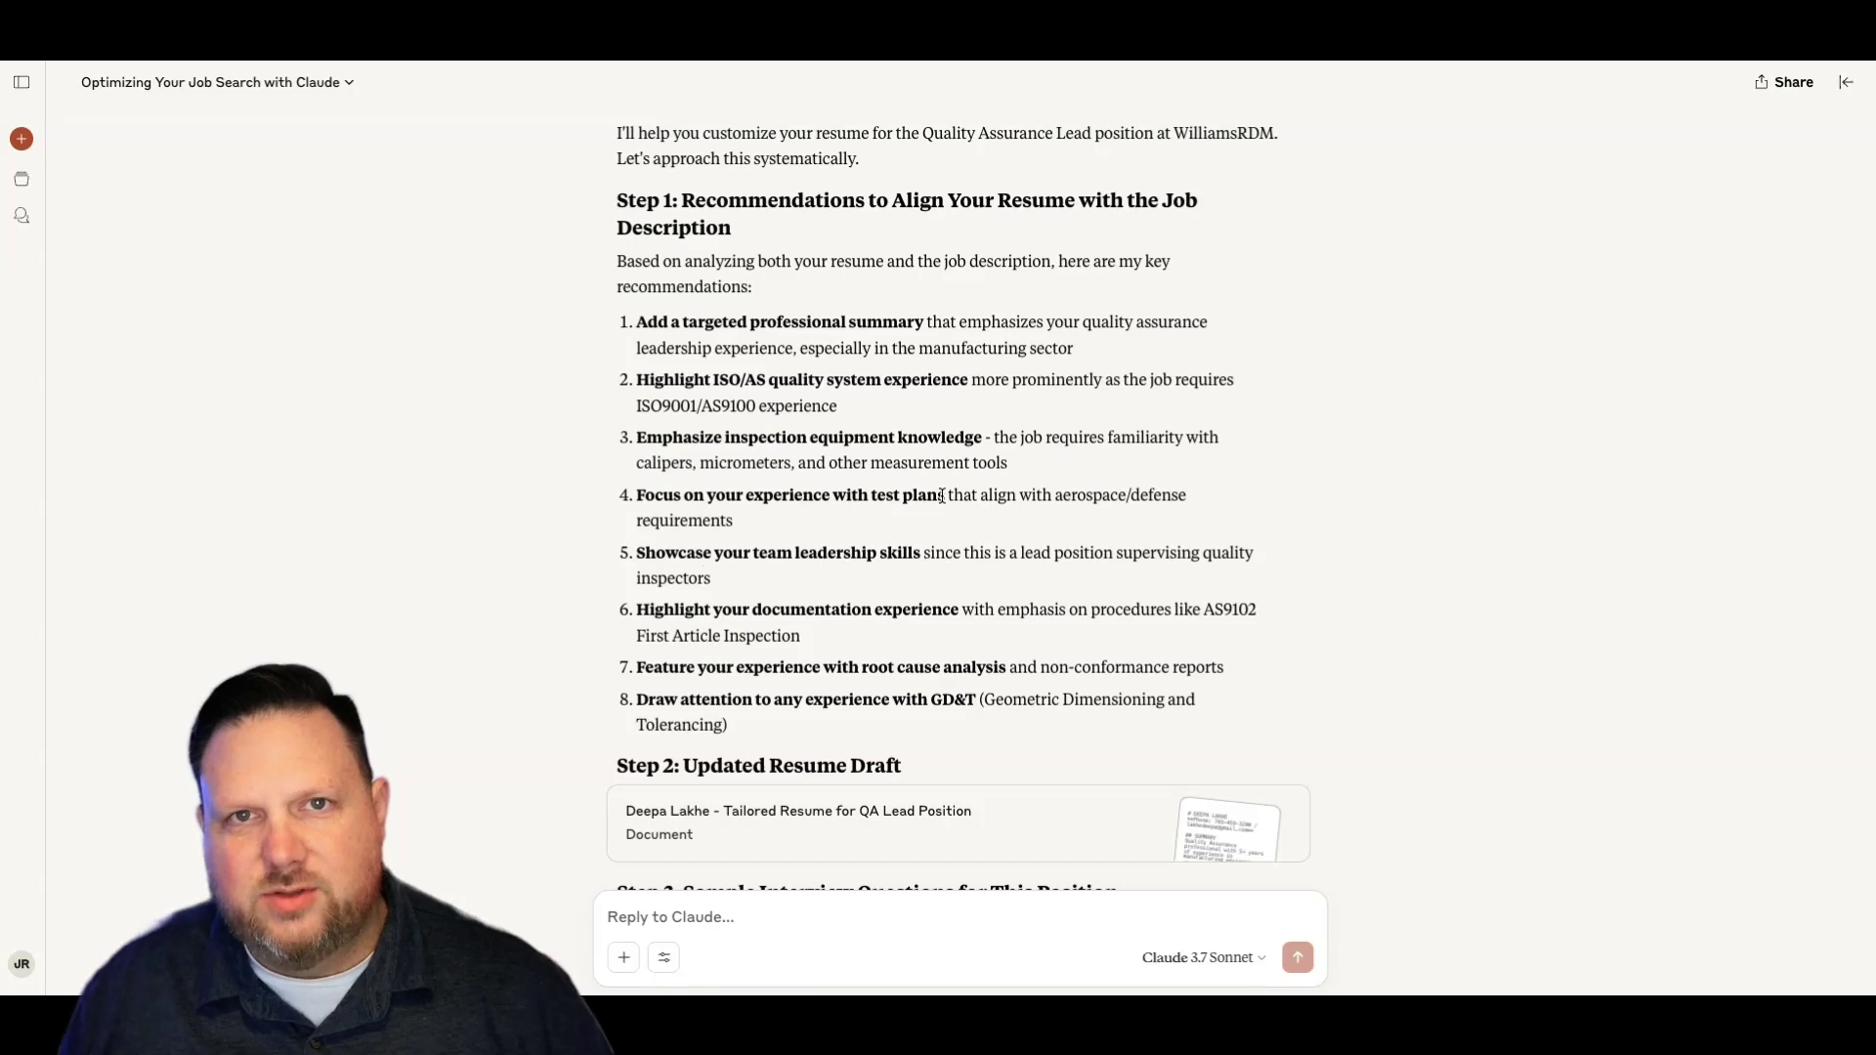
scroll(943, 495, down, 2)
scroll(938, 498, down, 1)
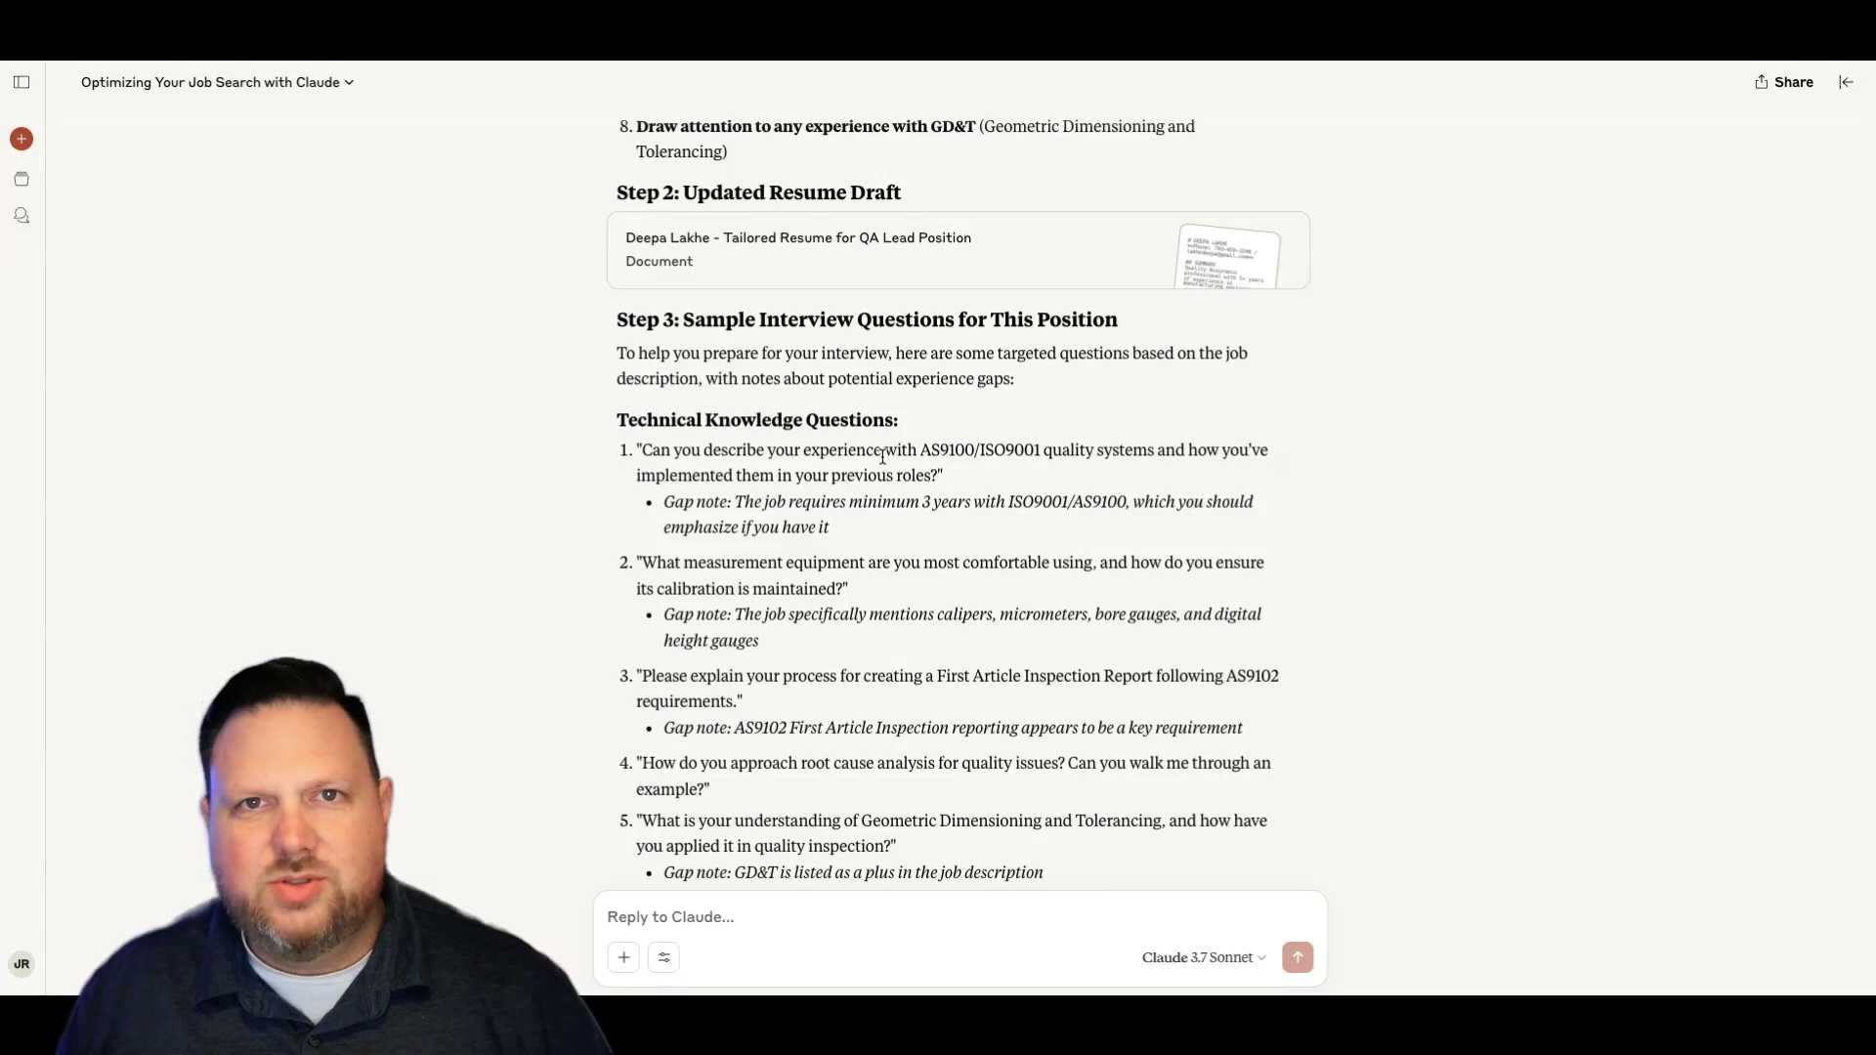
scroll(883, 456, down, 2)
scroll(865, 367, down, 3)
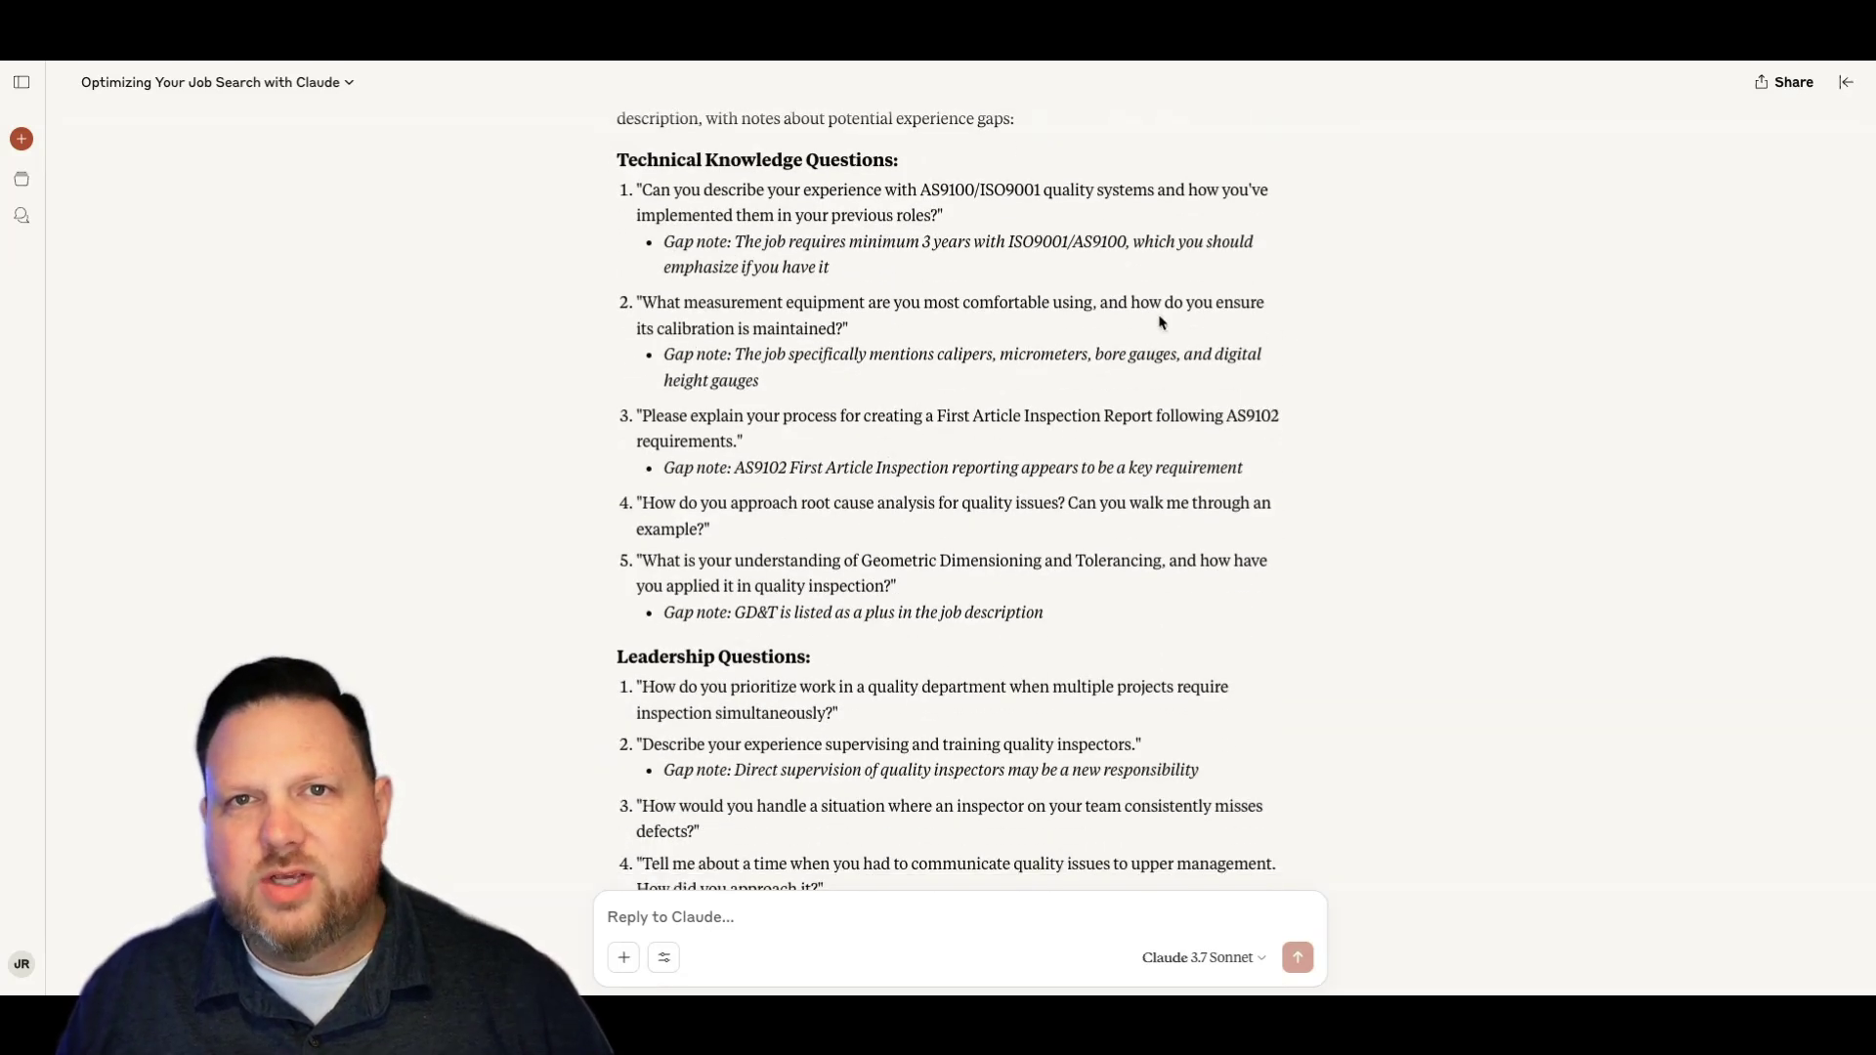
scroll(727, 375, down, 2)
scroll(719, 373, down, 2)
scroll(714, 367, down, 1)
scroll(712, 368, down, 2)
scroll(712, 368, down, 1)
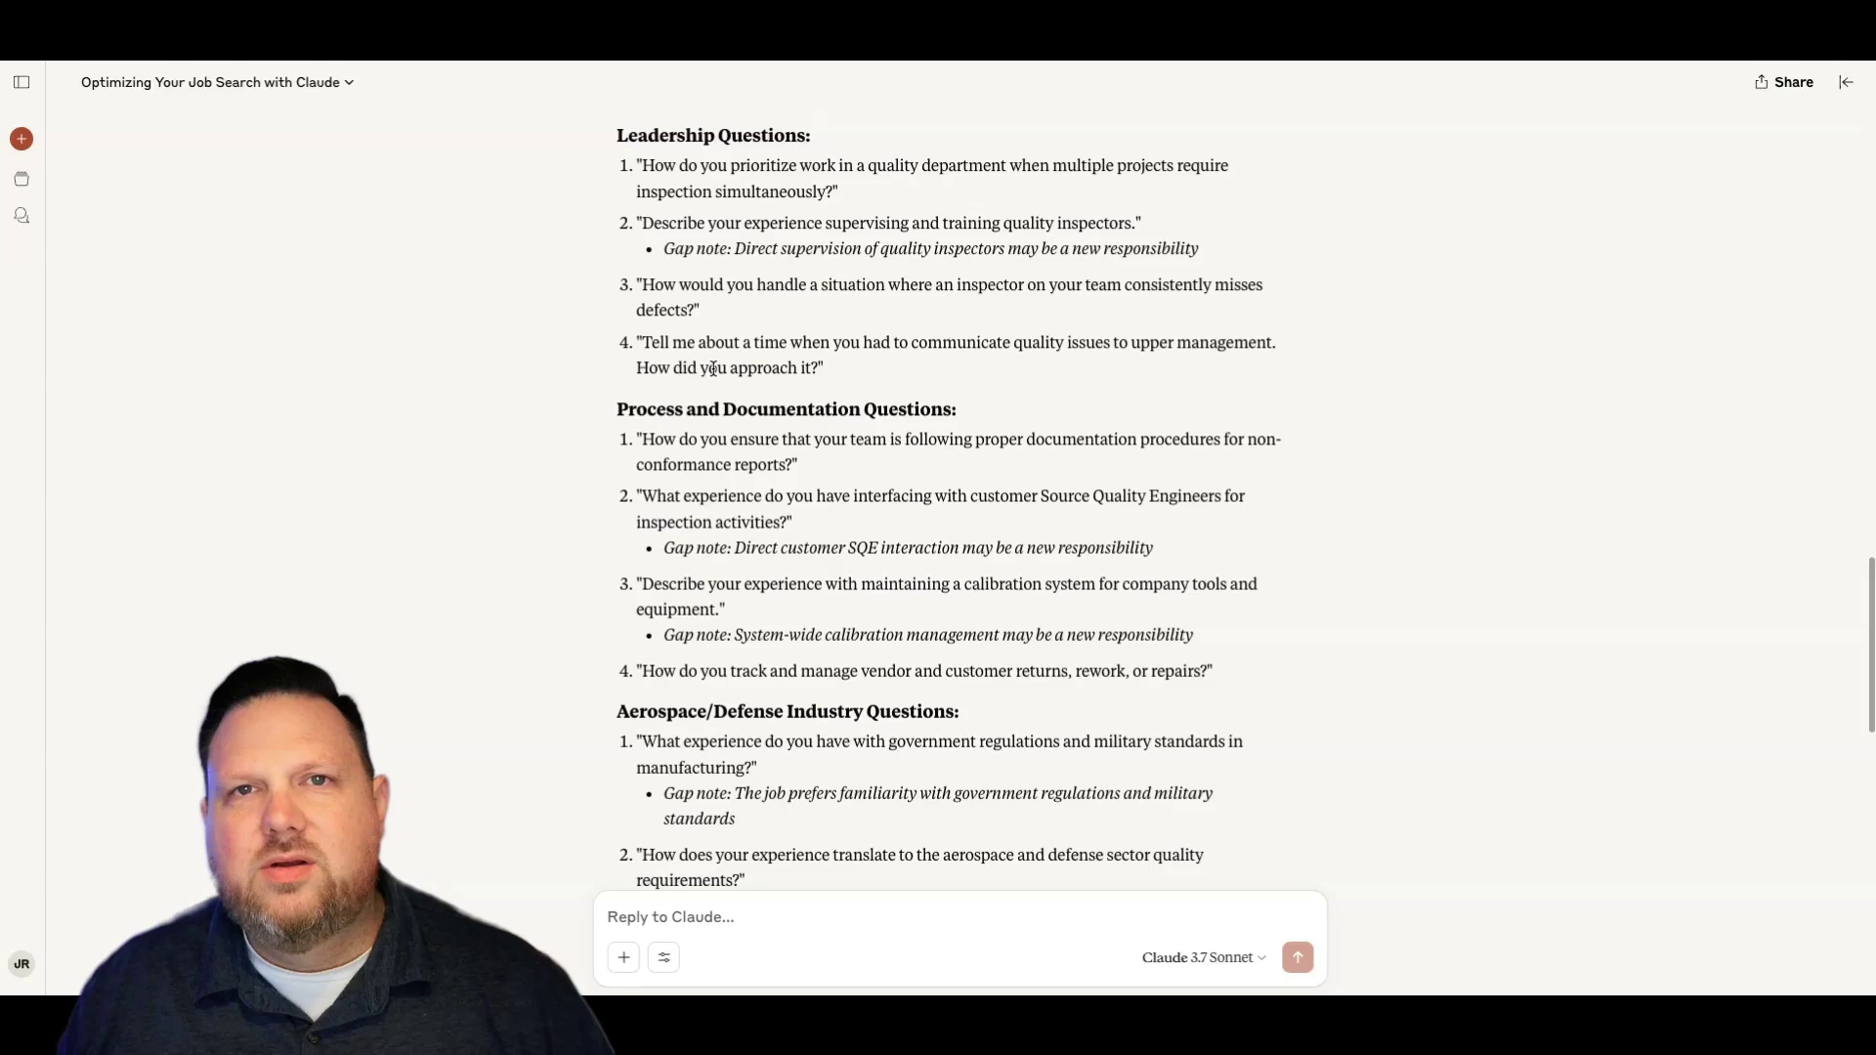
scroll(714, 367, down, 1)
scroll(712, 368, down, 2)
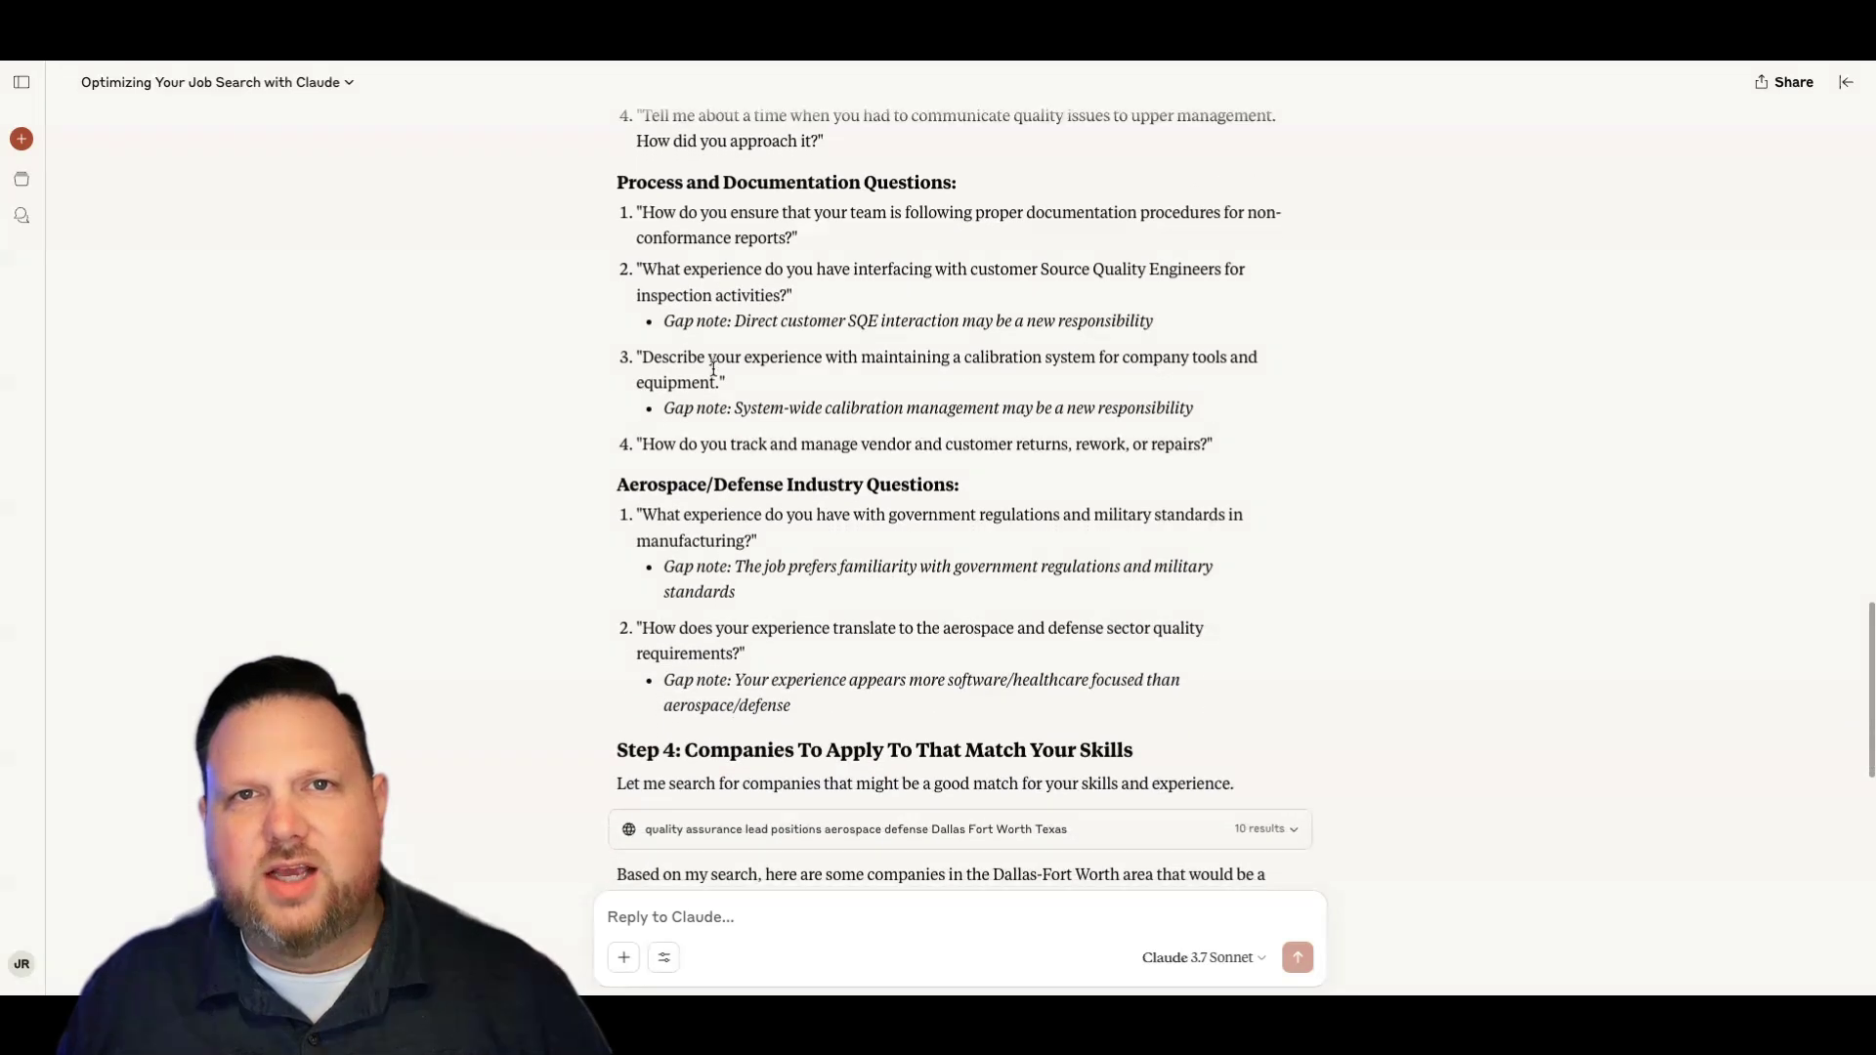
scroll(714, 368, down, 1)
scroll(715, 367, down, 2)
scroll(713, 368, down, 2)
scroll(714, 367, down, 1)
scroll(713, 370, down, 1)
scroll(714, 369, down, 1)
scroll(714, 370, down, 1)
scroll(714, 369, down, 1)
scroll(714, 370, down, 1)
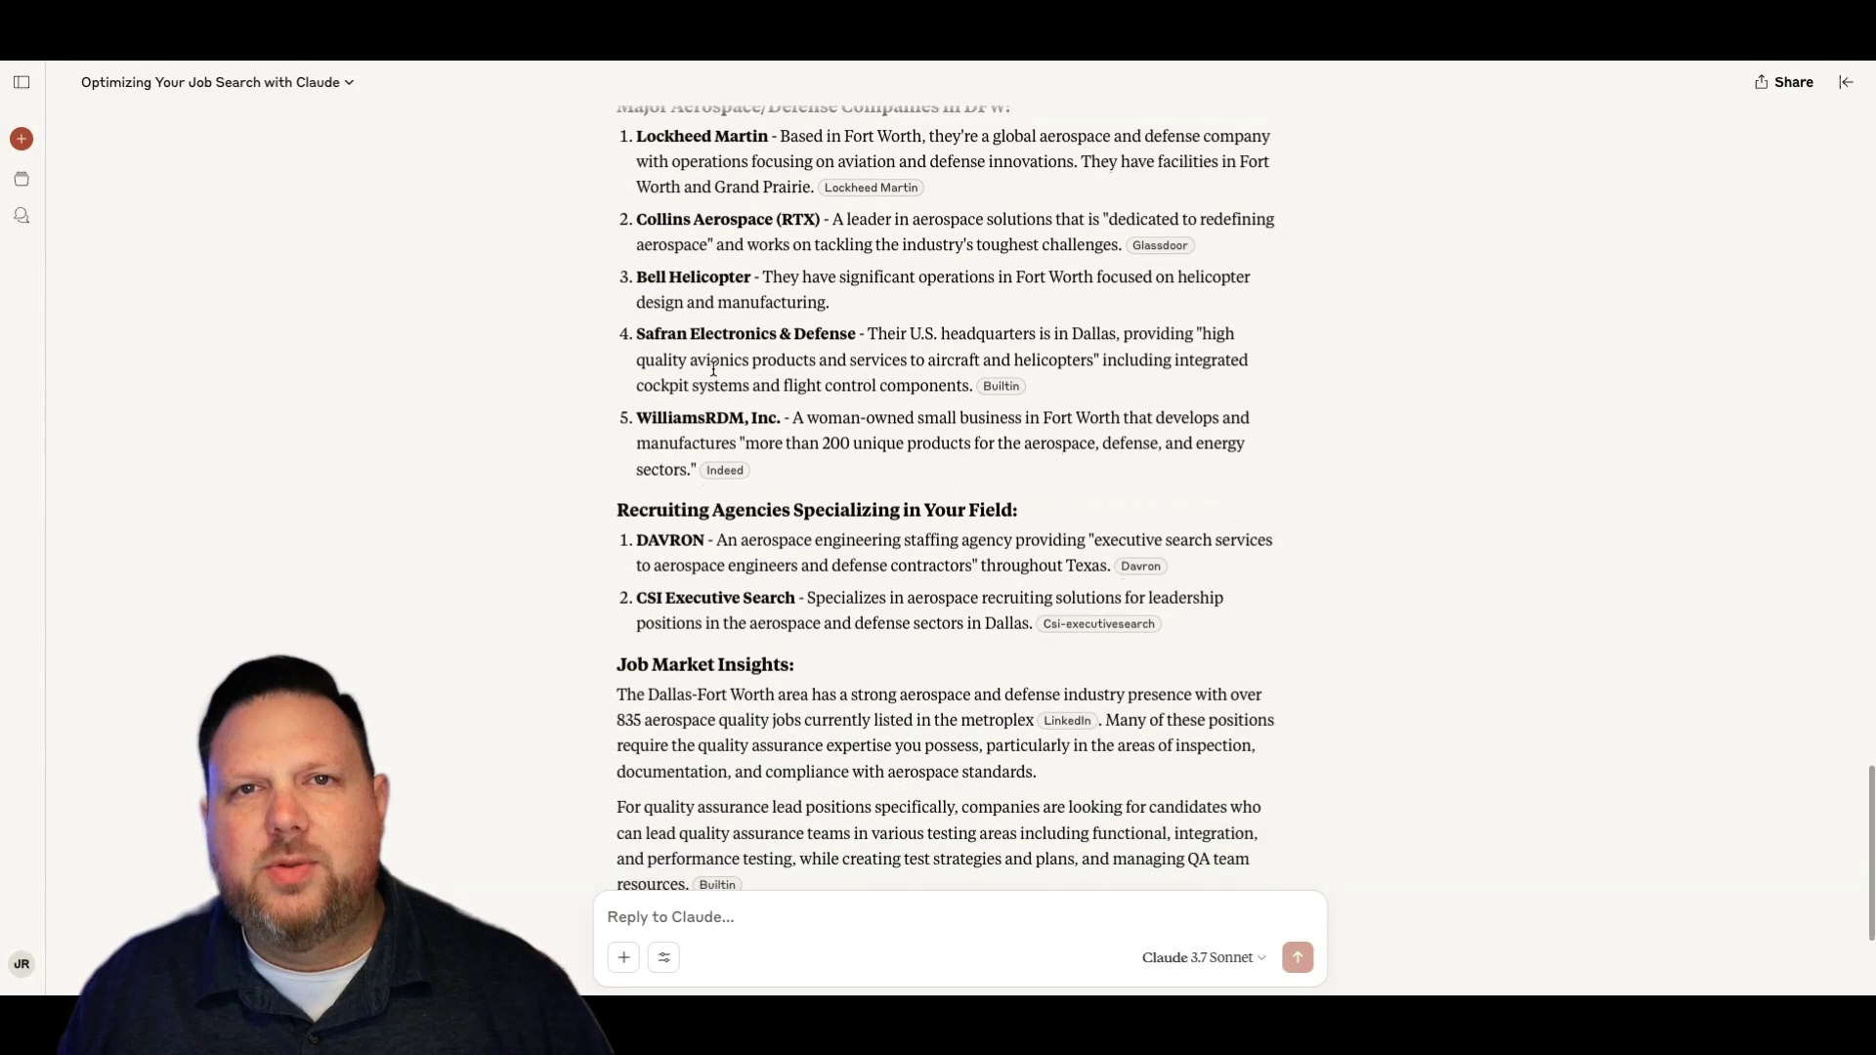
scroll(715, 369, down, 2)
scroll(714, 369, down, 1)
scroll(715, 370, down, 1)
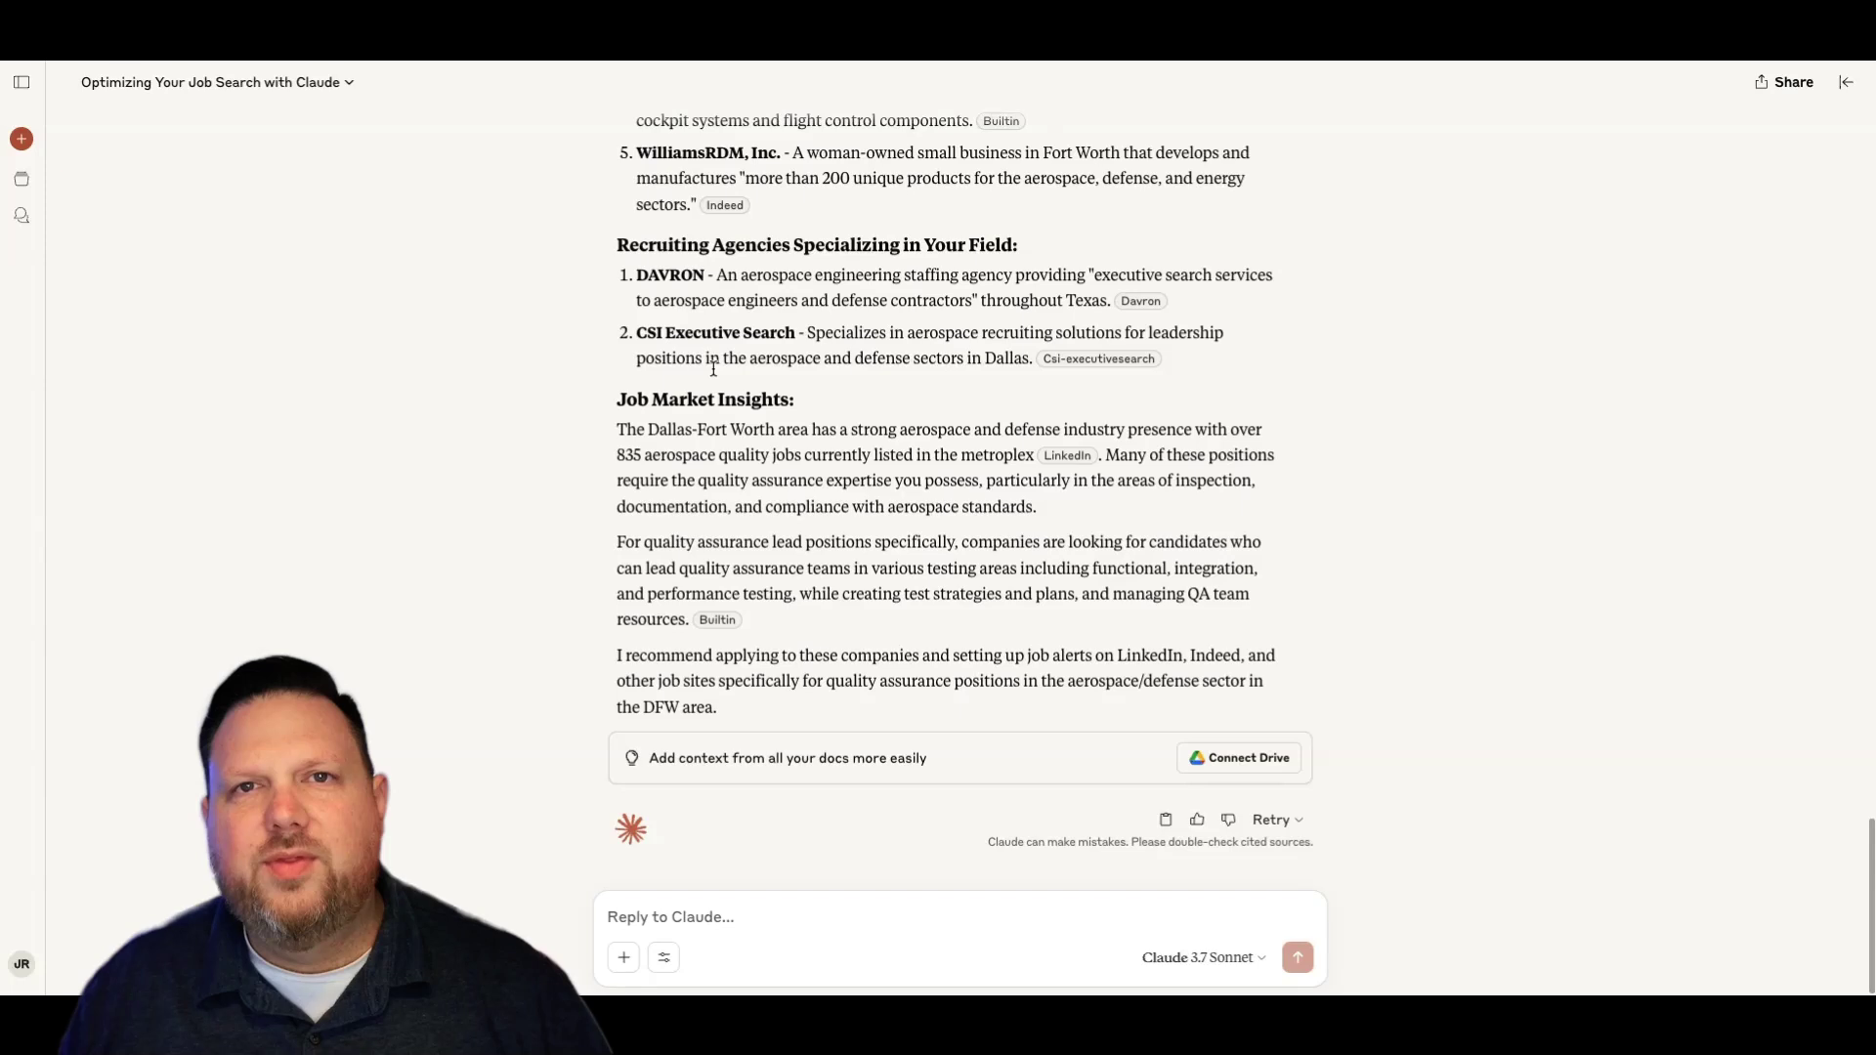
scroll(714, 370, down, 1)
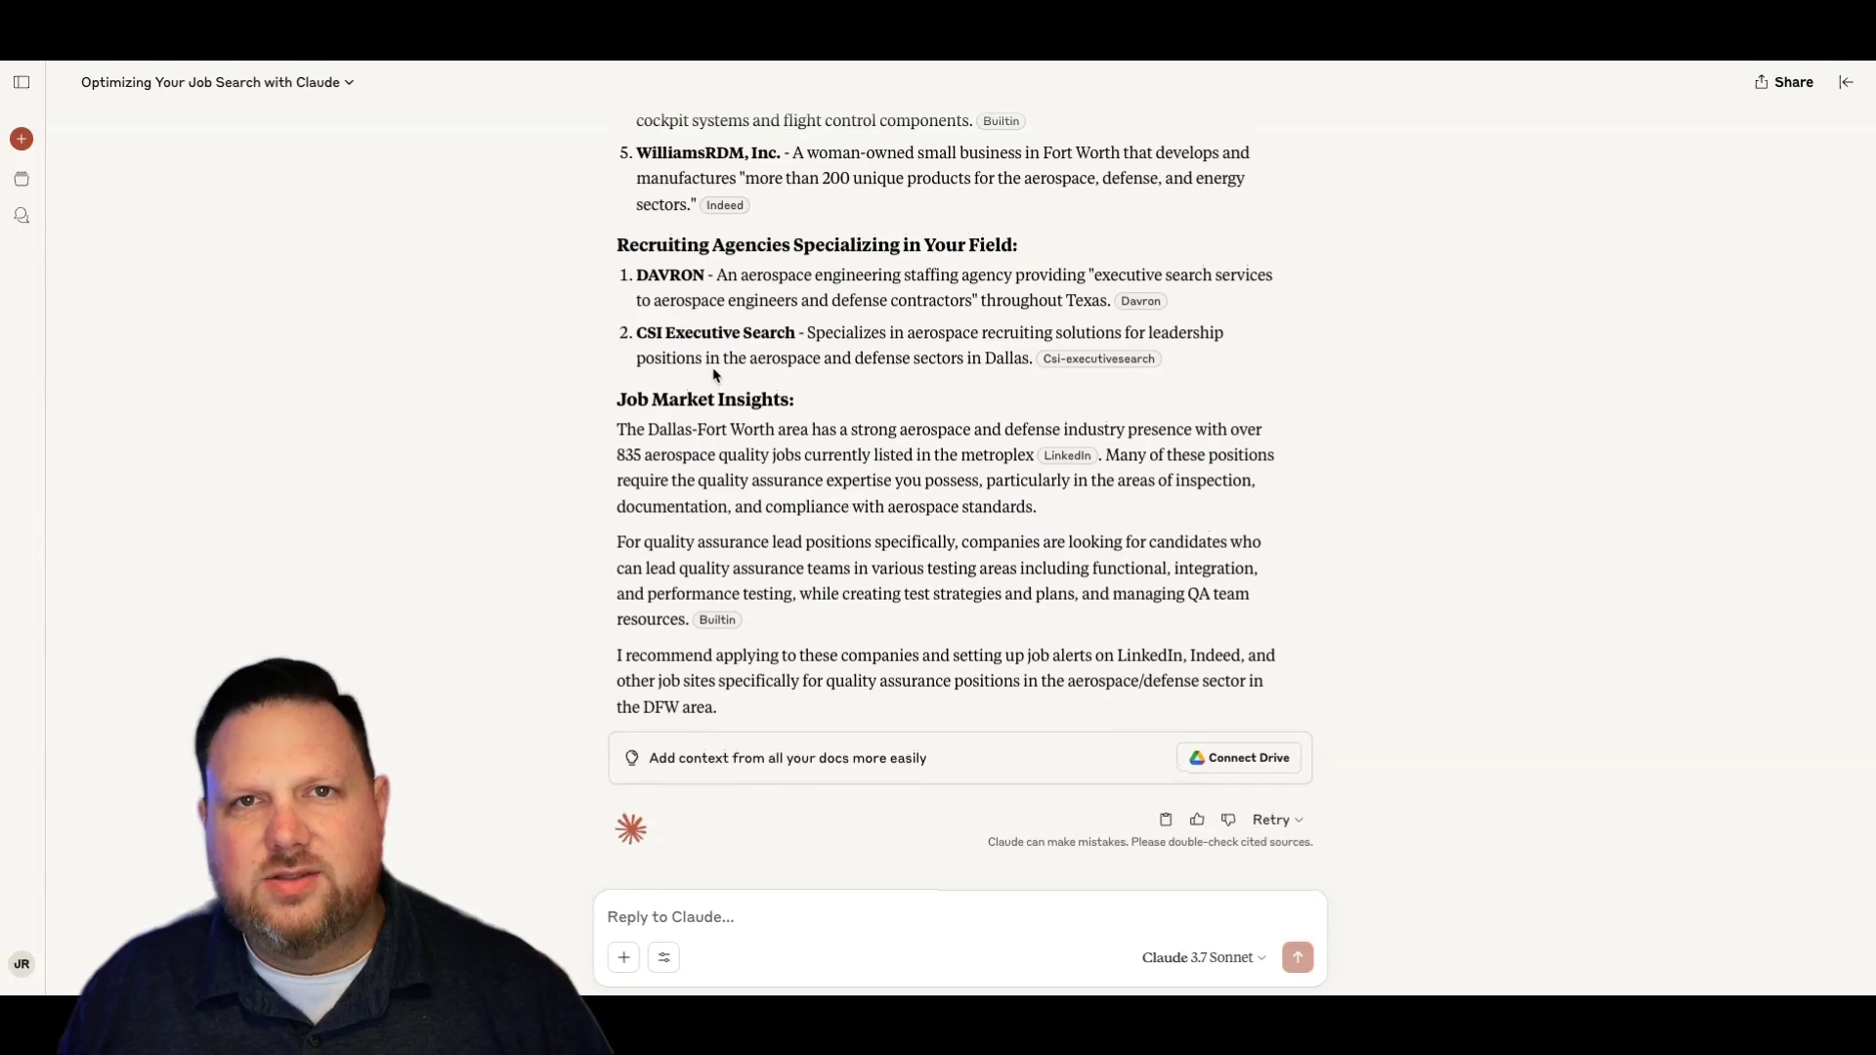
scroll(713, 376, up, 1)
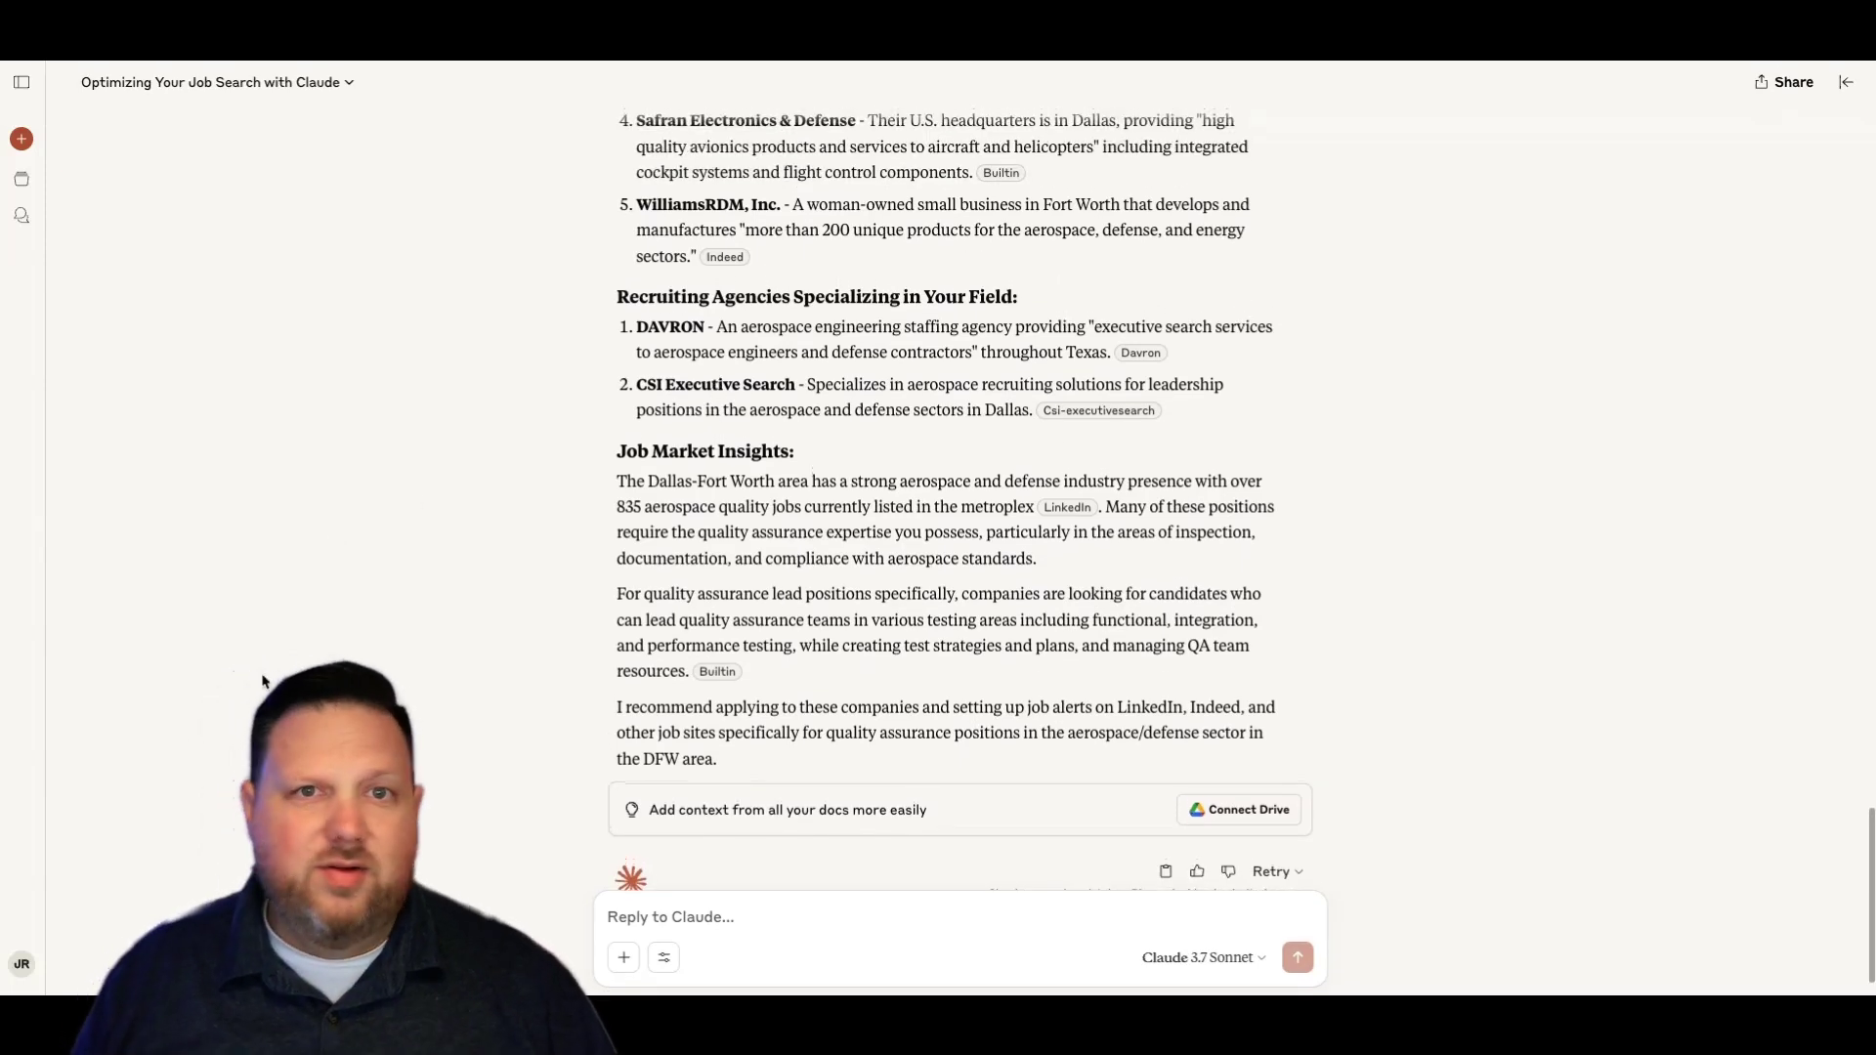